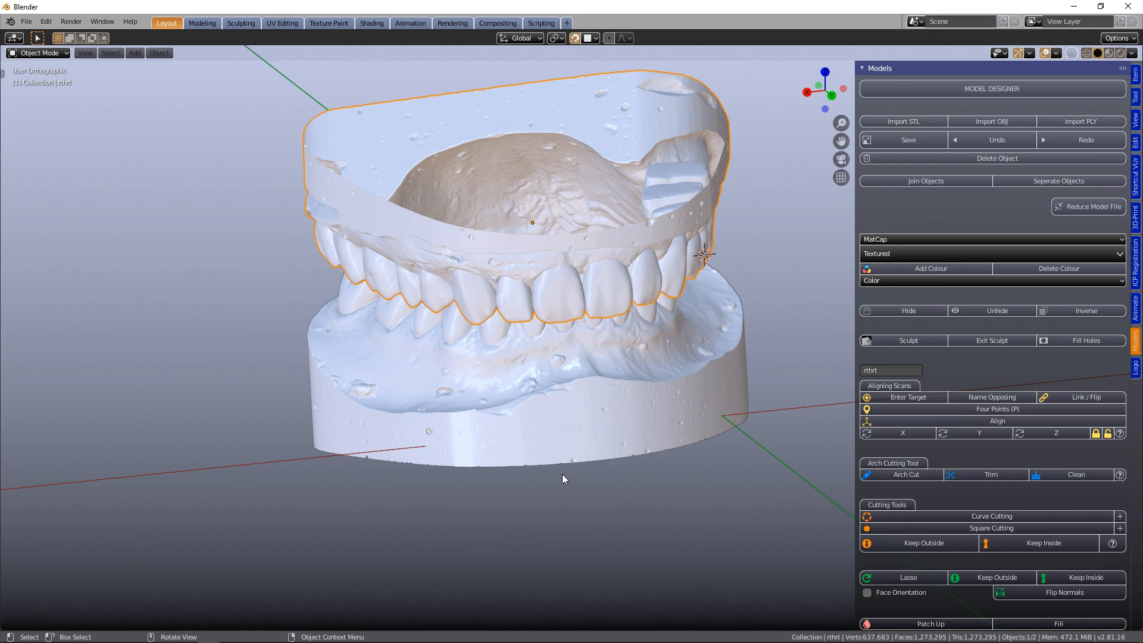
Assign the upper jaw model as the target for aligning the scans.
middle_click_drag(562, 476, 559, 400)
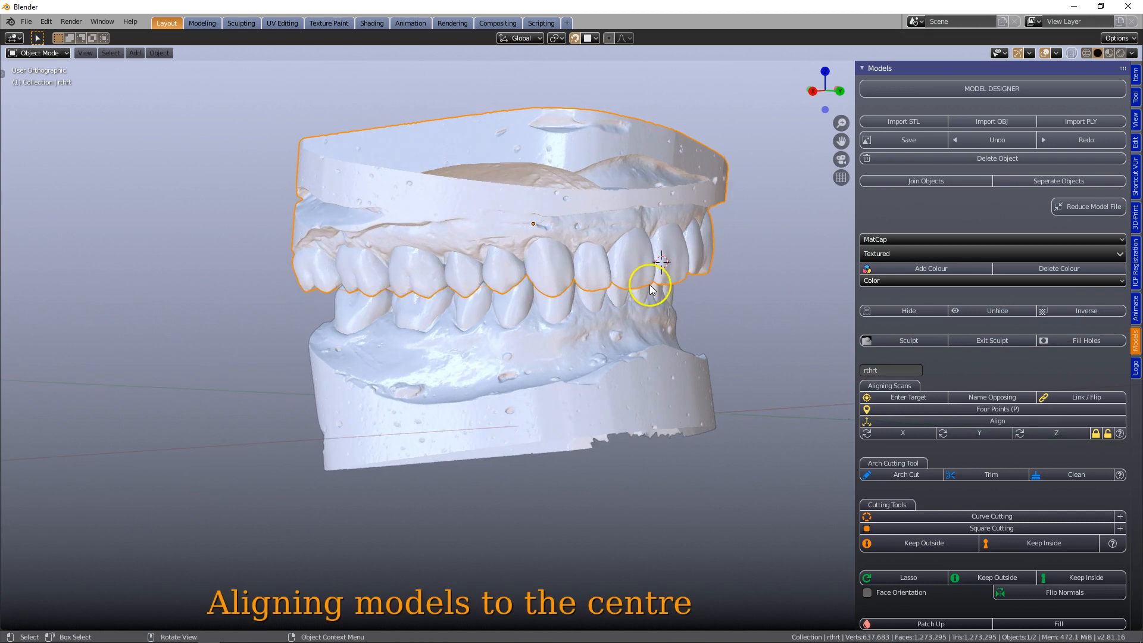
middle_click_drag(700, 302, 606, 368)
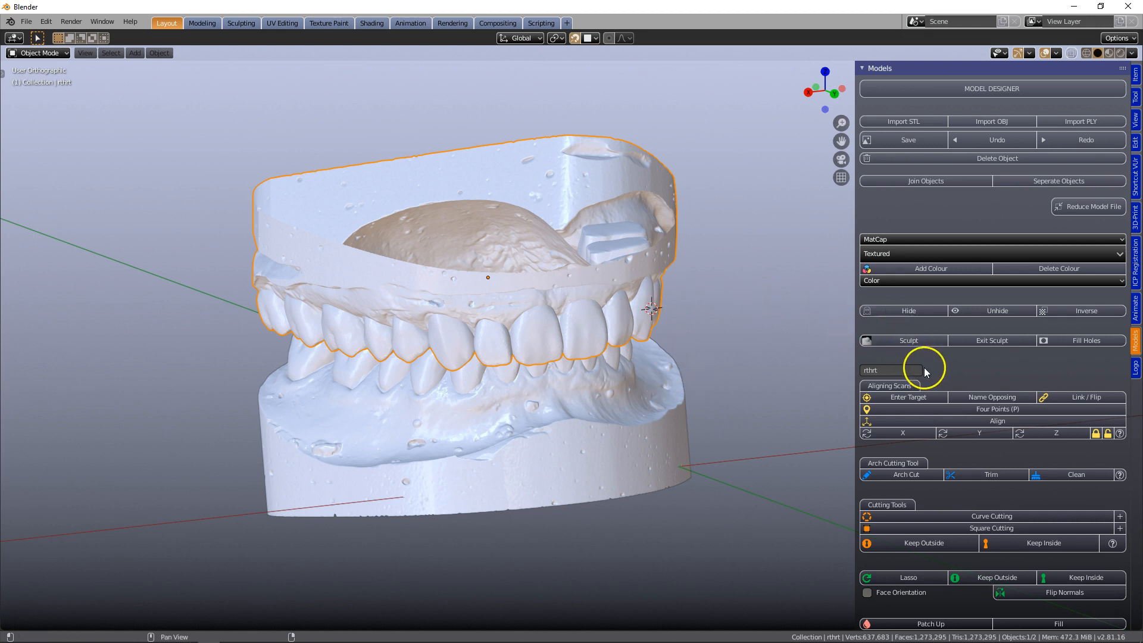
left_click(900, 400)
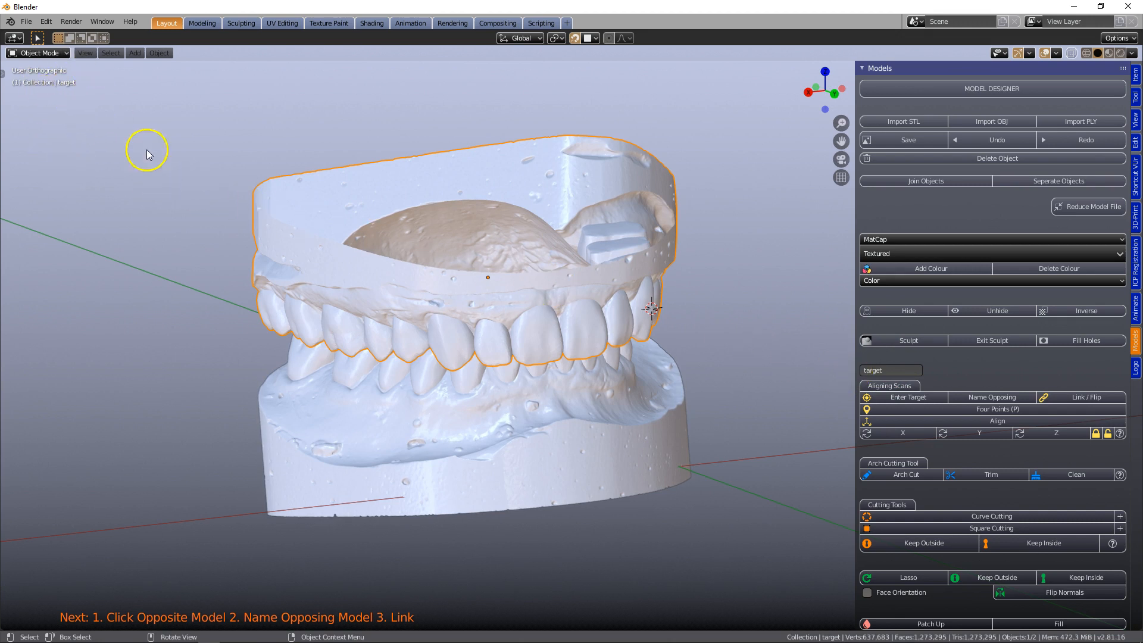
Name the lower jaw model as the opposing model and link it to the upper target.
middle_click_drag(681, 384, 670, 361)
left_click(622, 437)
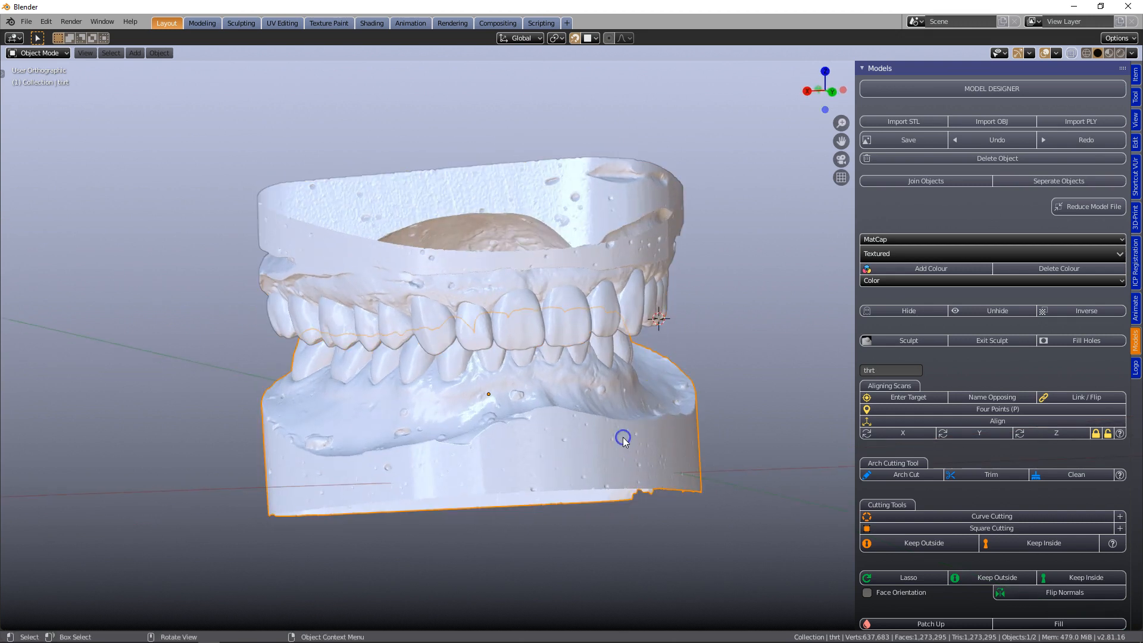
left_click(983, 399)
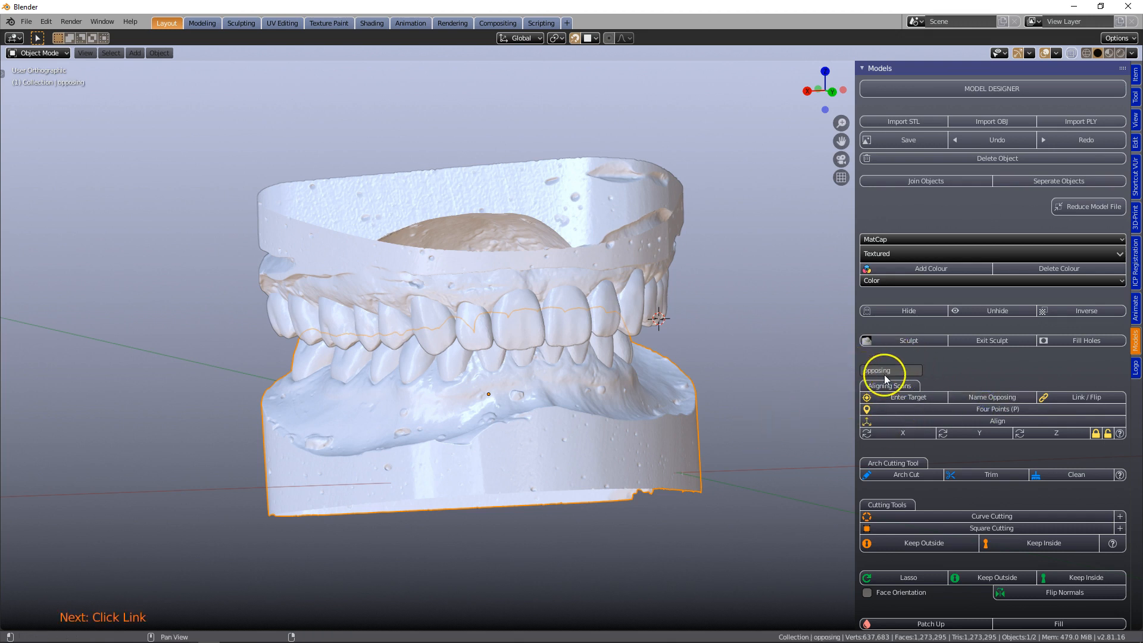
middle_click_drag(803, 404, 740, 419)
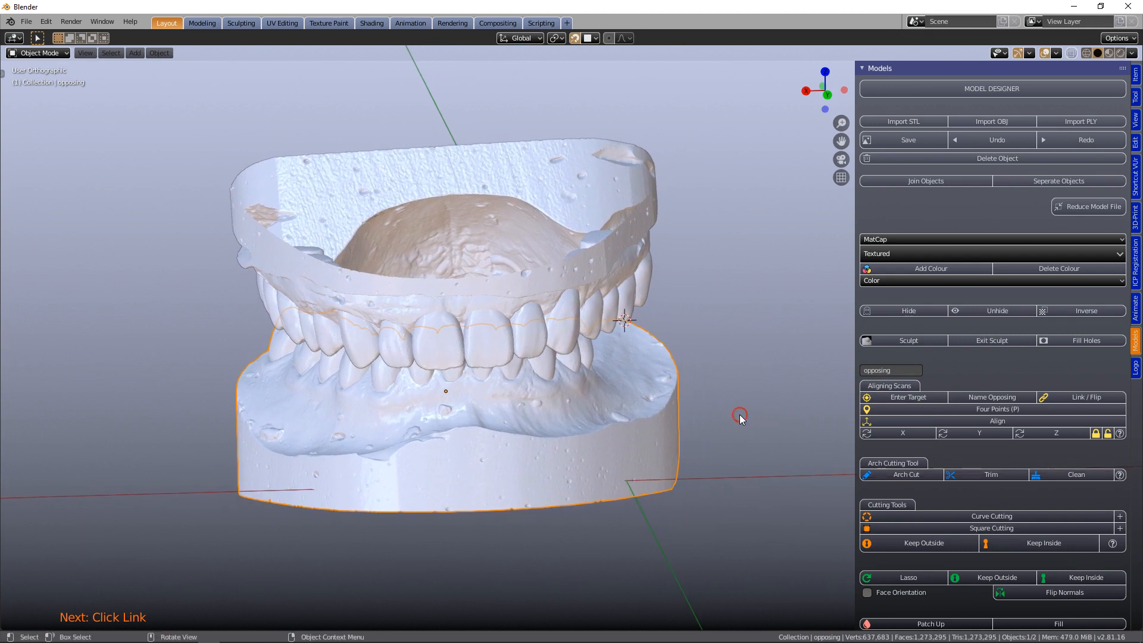
left_click(1068, 400)
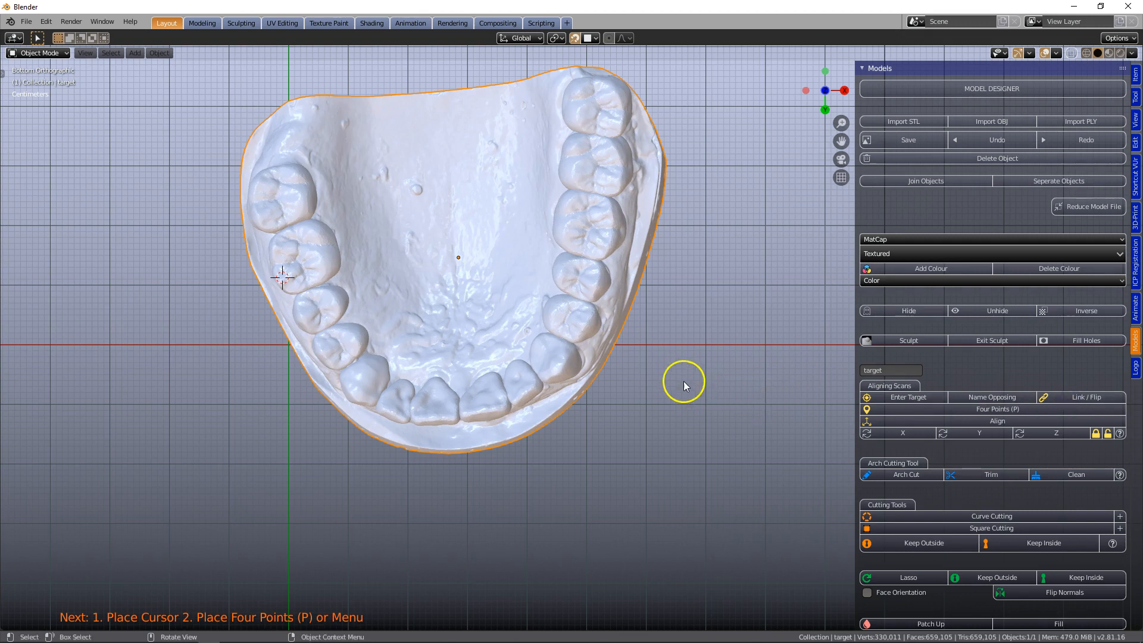
Place the first two alignment points on the first molar's outer cusp and the canine on one side of the upper arch.
middle_click_drag(683, 423, 714, 464, "shift")
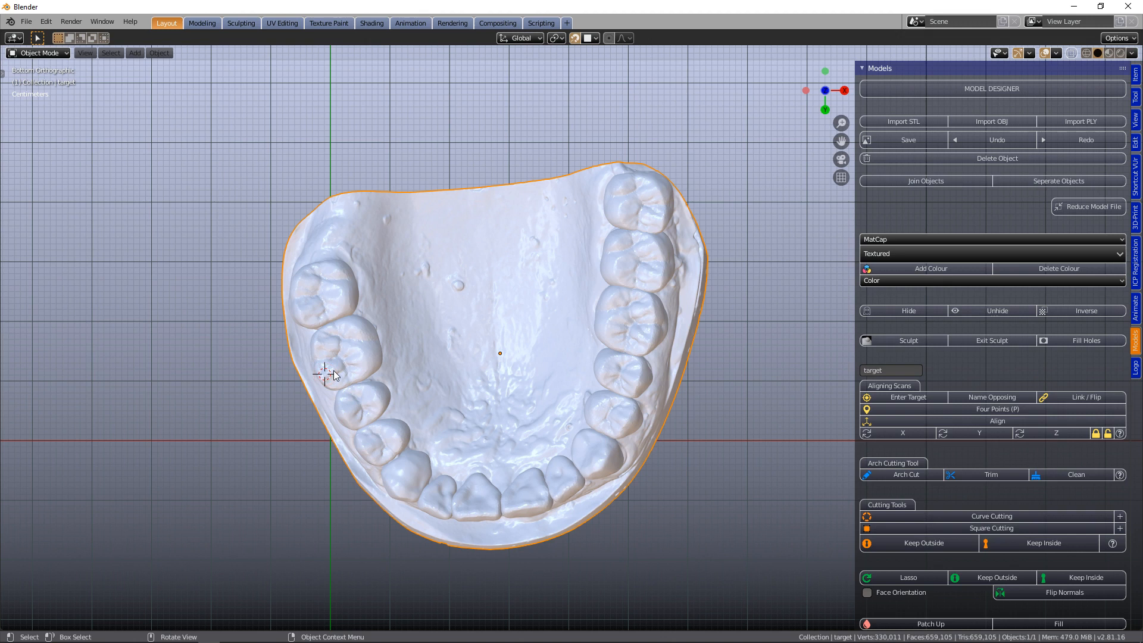
key("p")
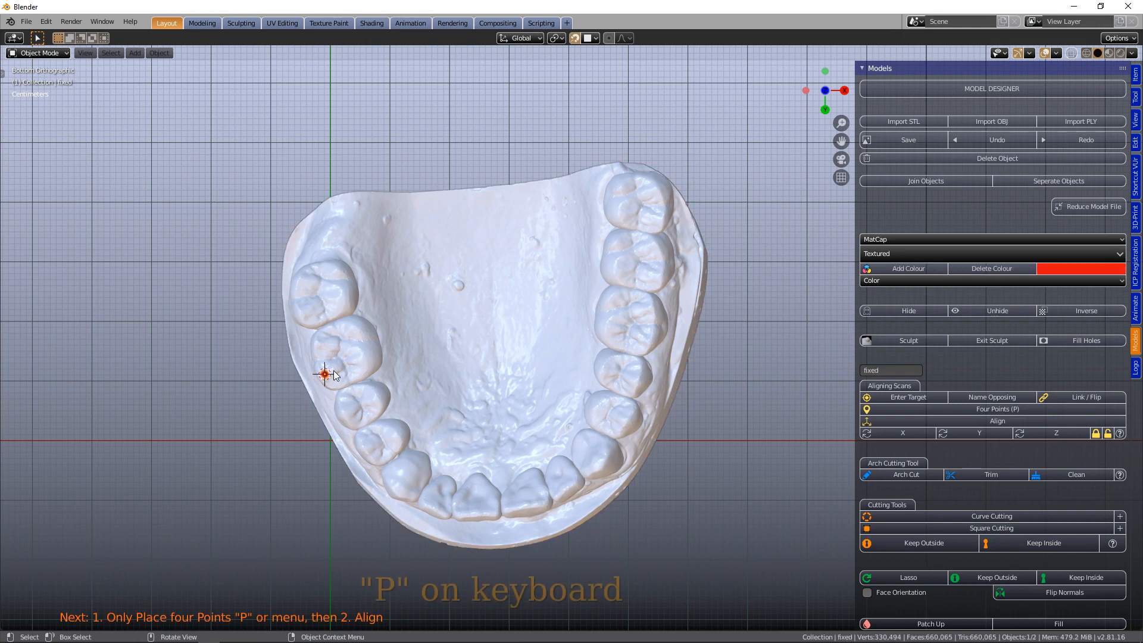
right_click(397, 488, "shift")
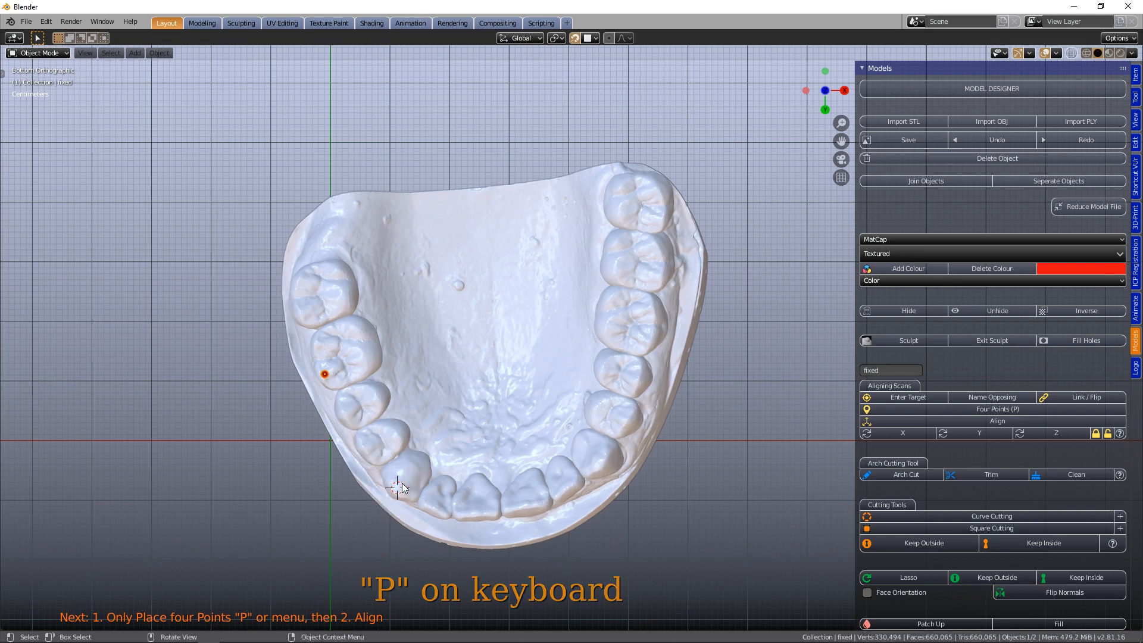
left_click(972, 410)
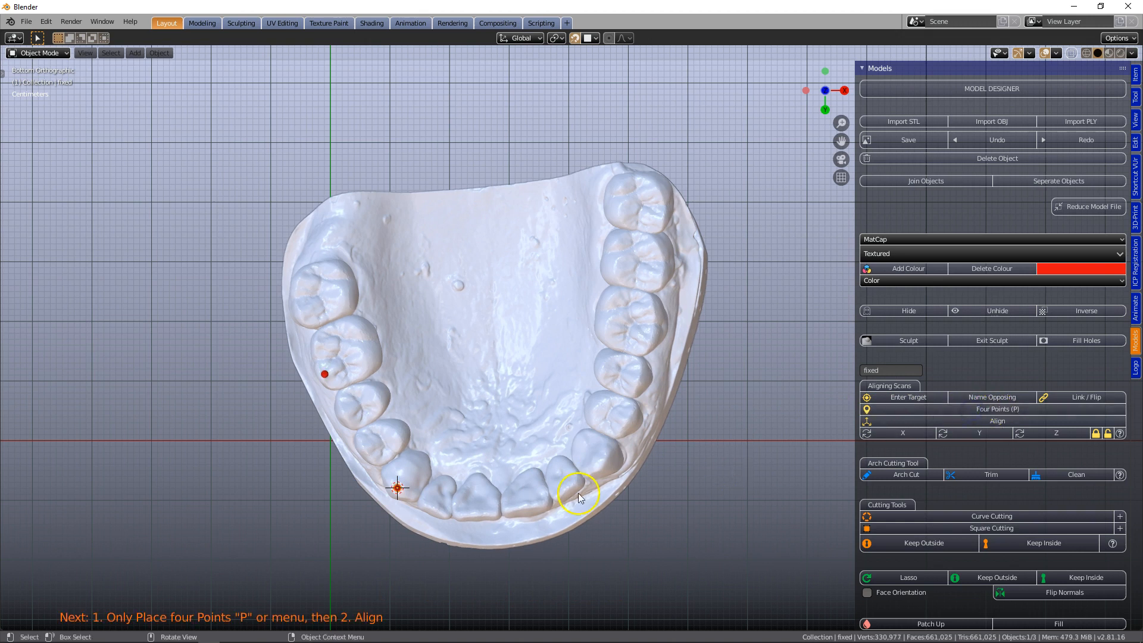
Add a third alignment point and position it on the canine across the upper arch.
middle_click_drag(480, 519, 475, 476, "shift")
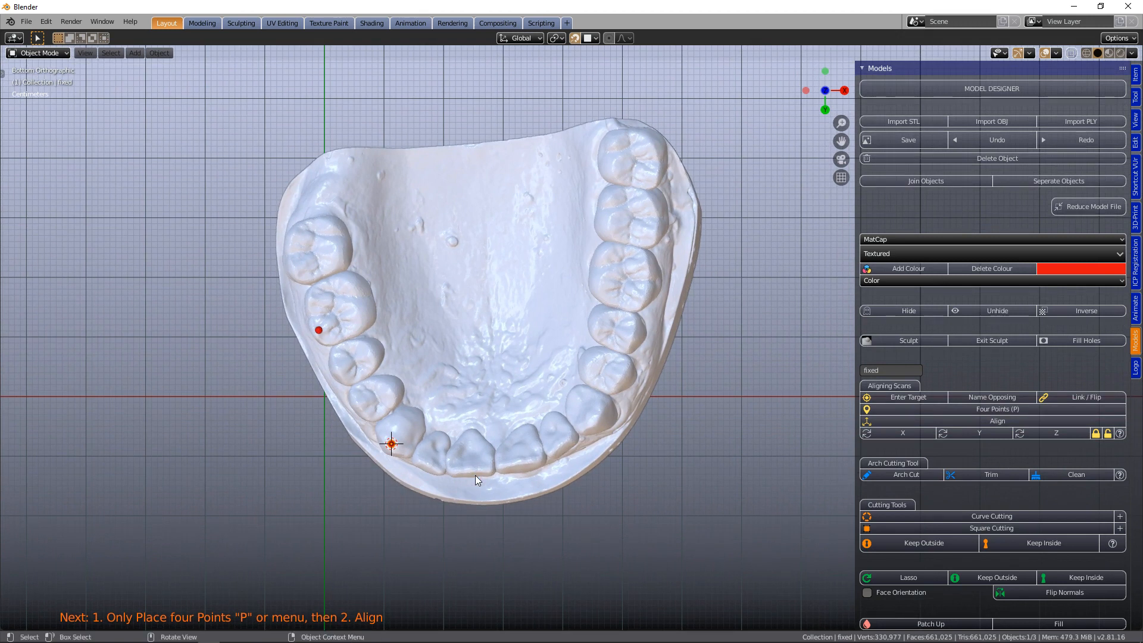
left_click(478, 466)
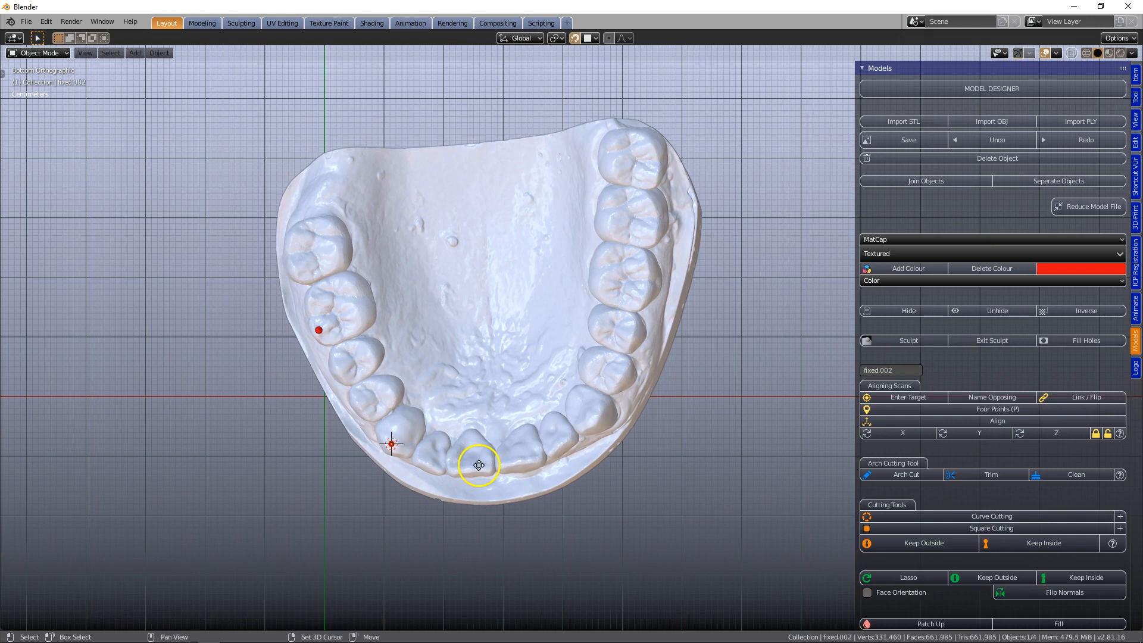
key("shift+d")
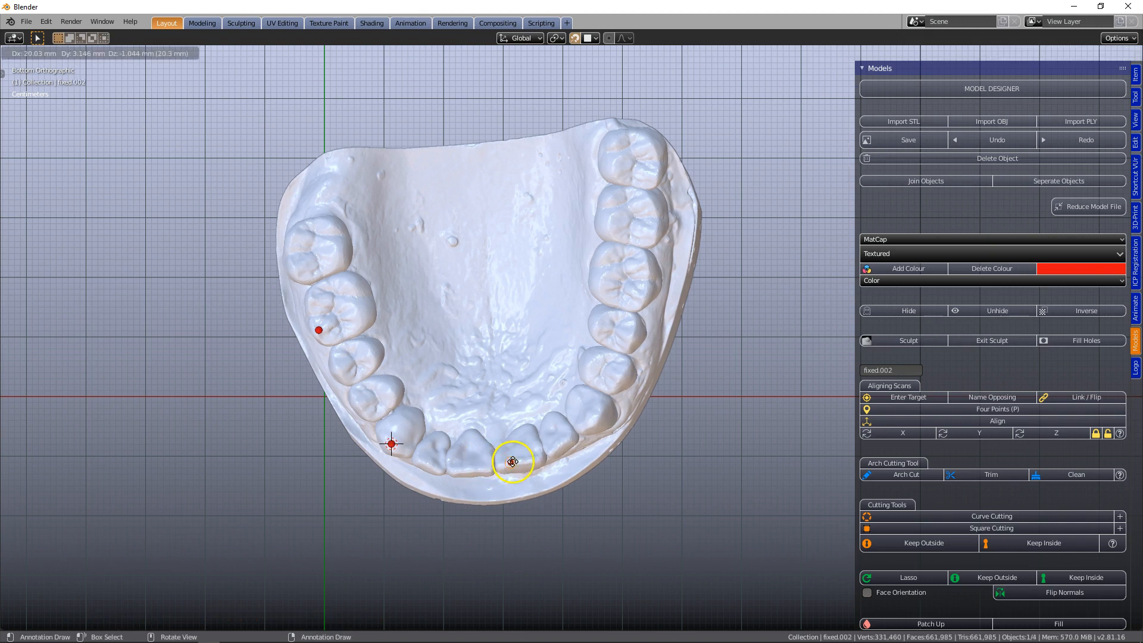
left_click(592, 415)
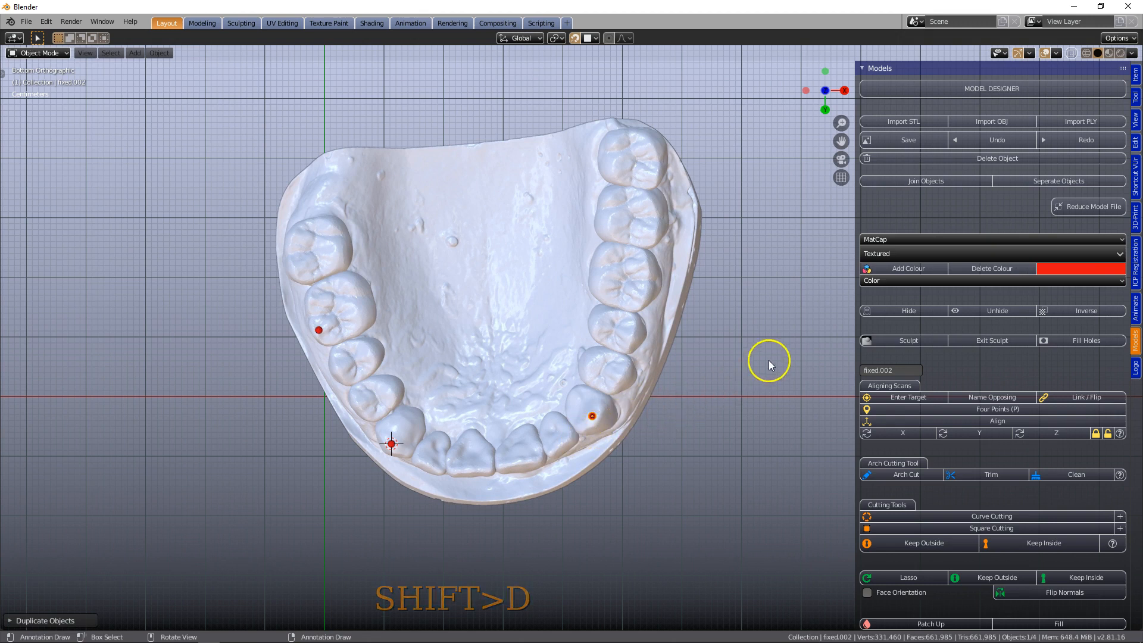
Start the Shortcut VUr display, dock it to Left, and return to the model alignment tools.
left_click(1135, 174)
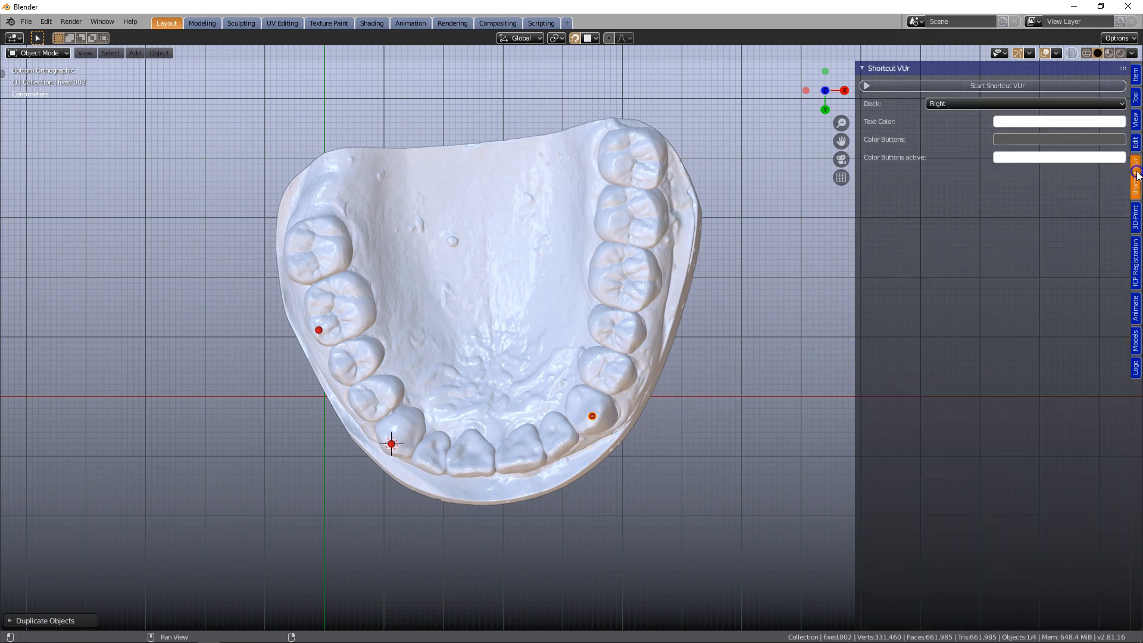
left_click(1005, 84)
left_click(995, 101)
left_click(959, 121)
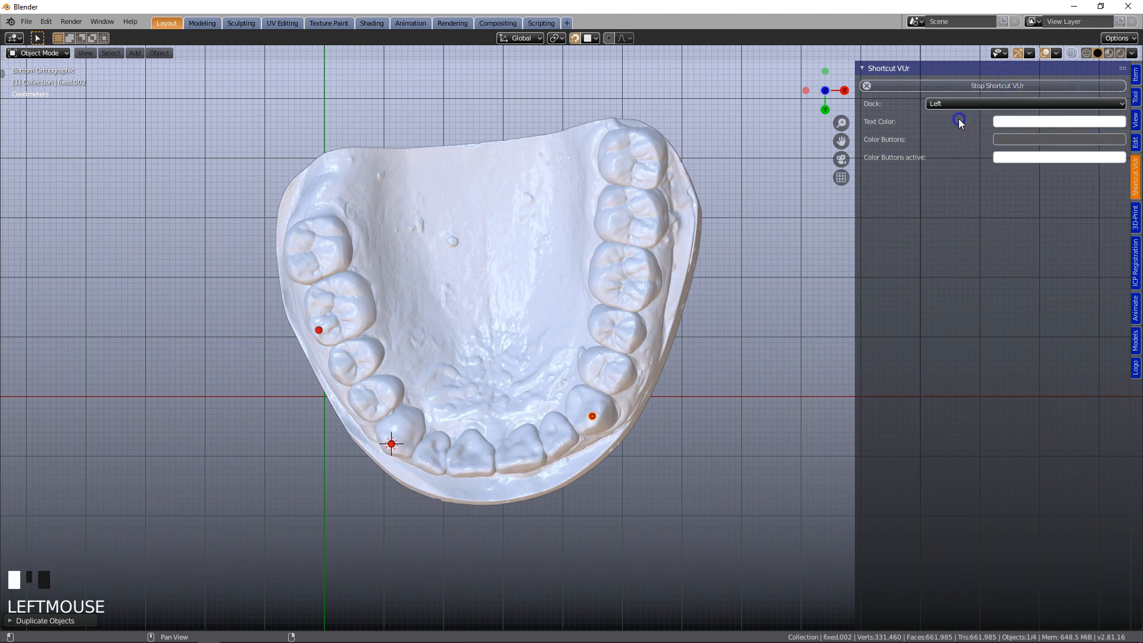
left_click(1134, 338)
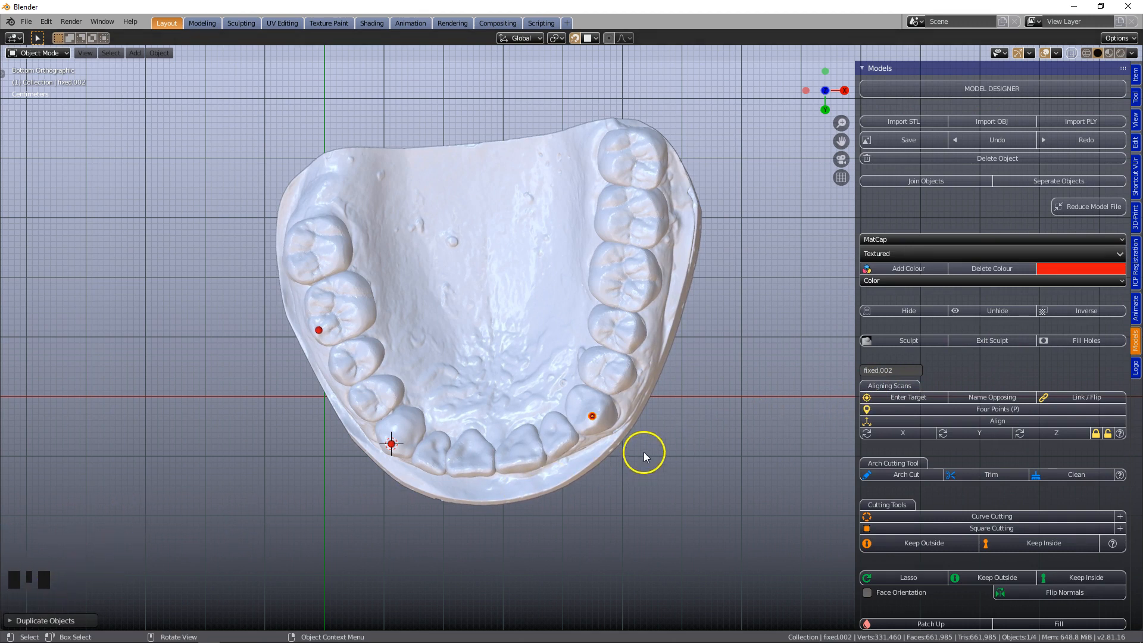
Duplicate the third point onto the first molar behind it as the fourth point, and check all four points.
key("shift+d")
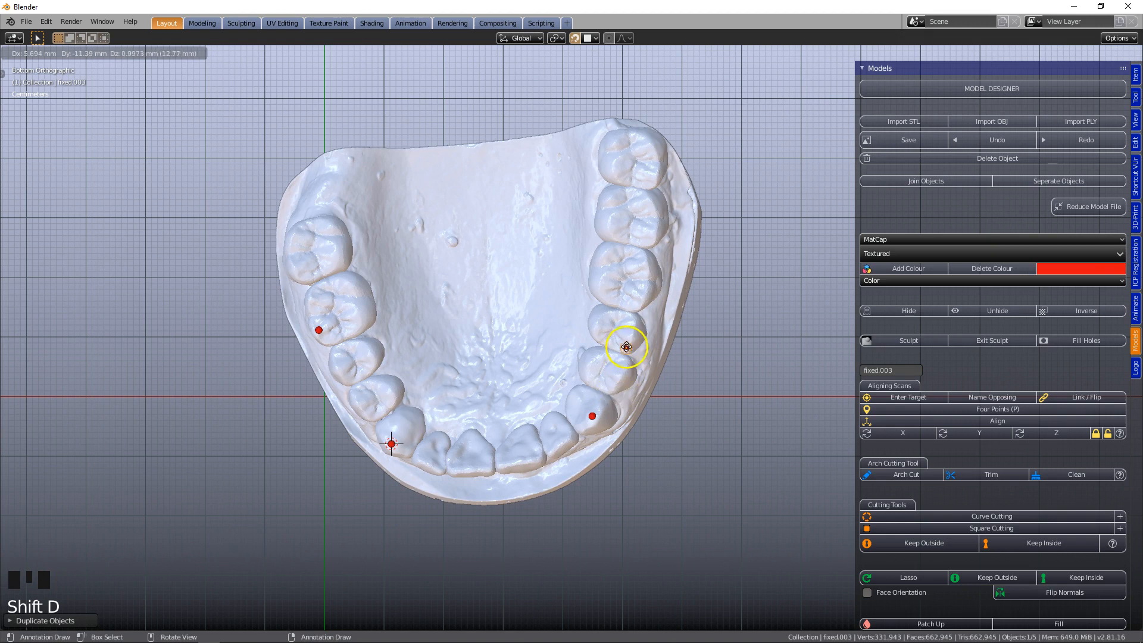
left_click(643, 293)
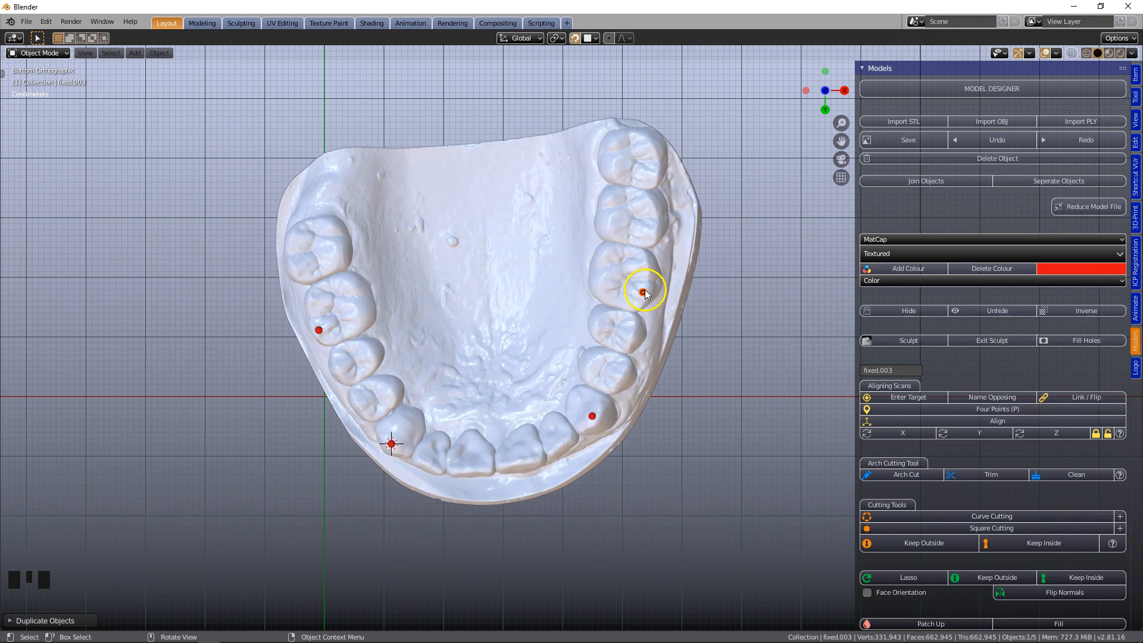
middle_click_drag(540, 426, 490, 337)
middle_click_drag(732, 345, 620, 378)
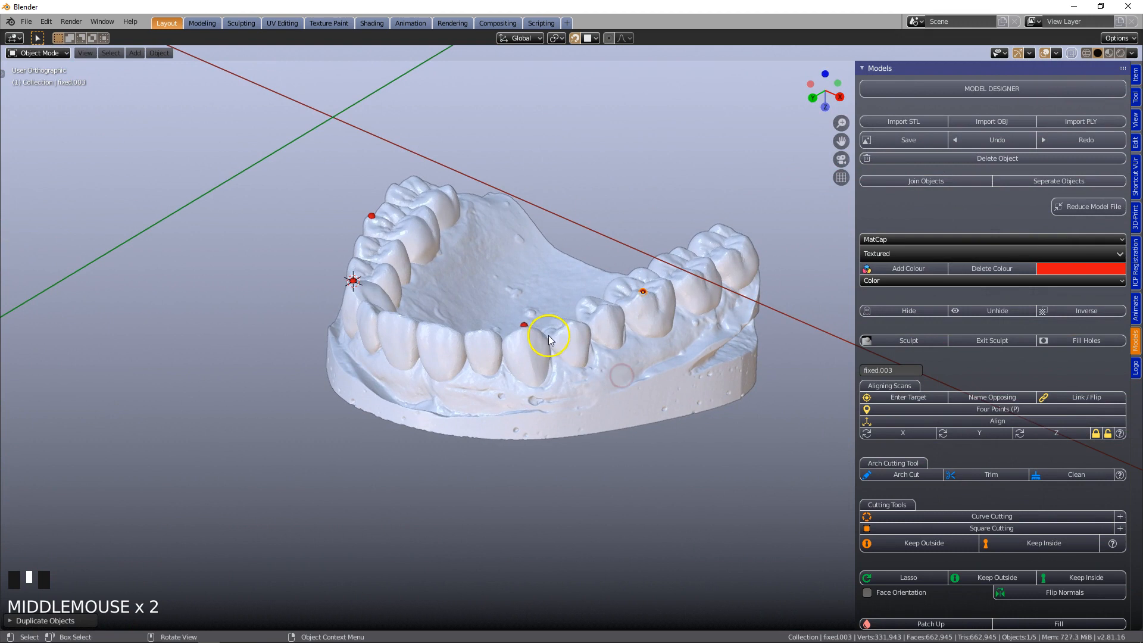
middle_click_drag(559, 326, 584, 361)
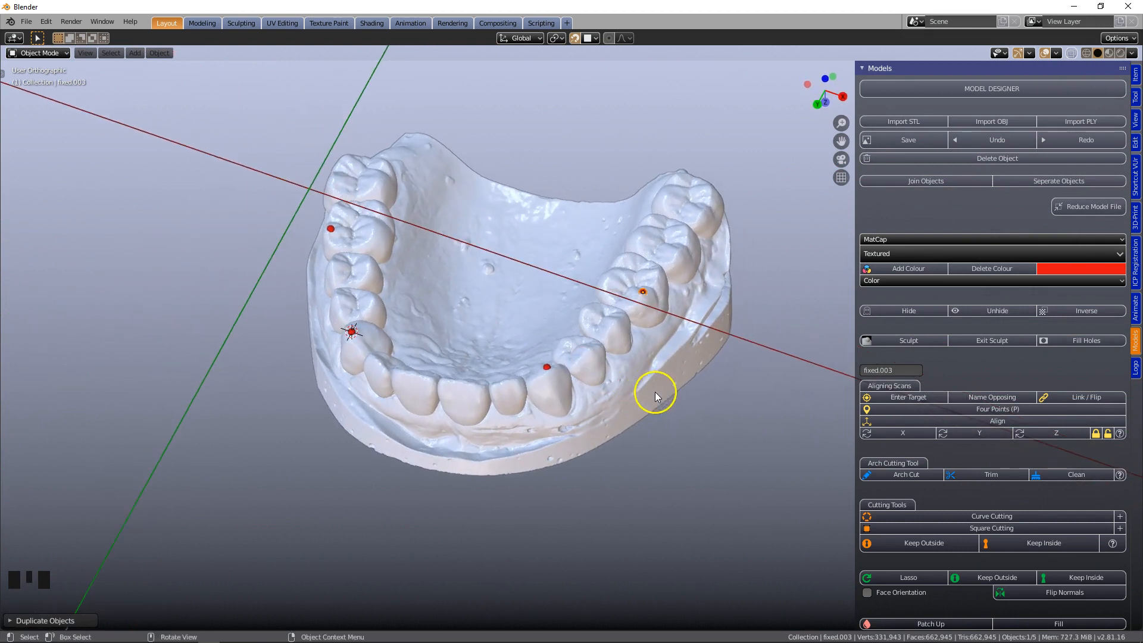
Align the linked models to the scene centre using the four placed points.
left_click(958, 423)
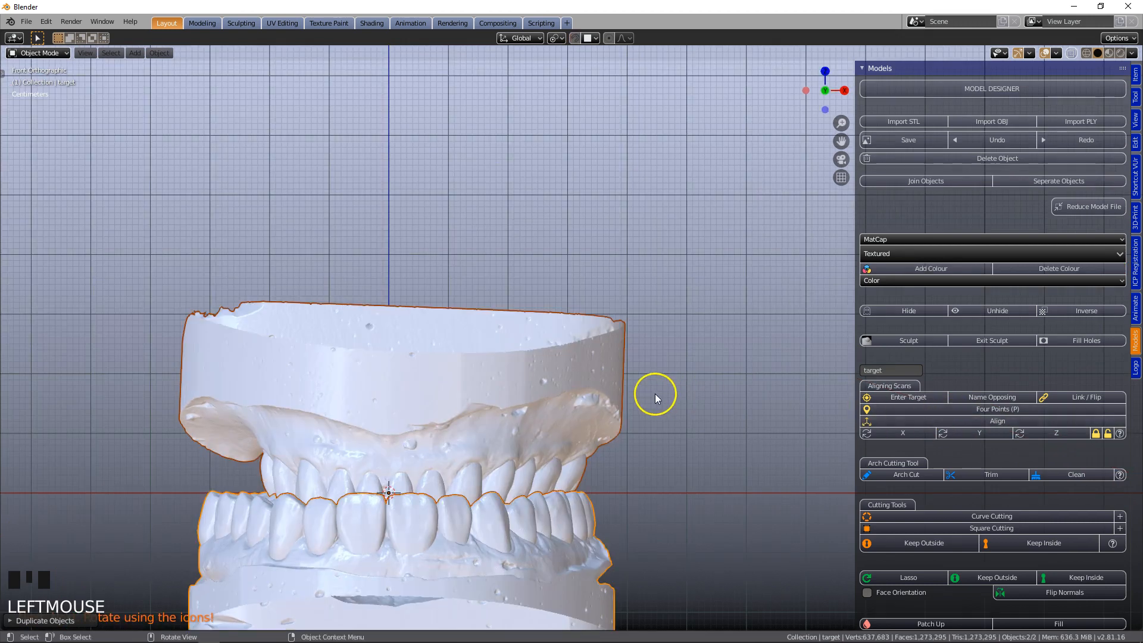
scroll(649, 404, "down", 2)
middle_click_drag(572, 498, 651, 375, "shift")
scroll(642, 326, "up", 3)
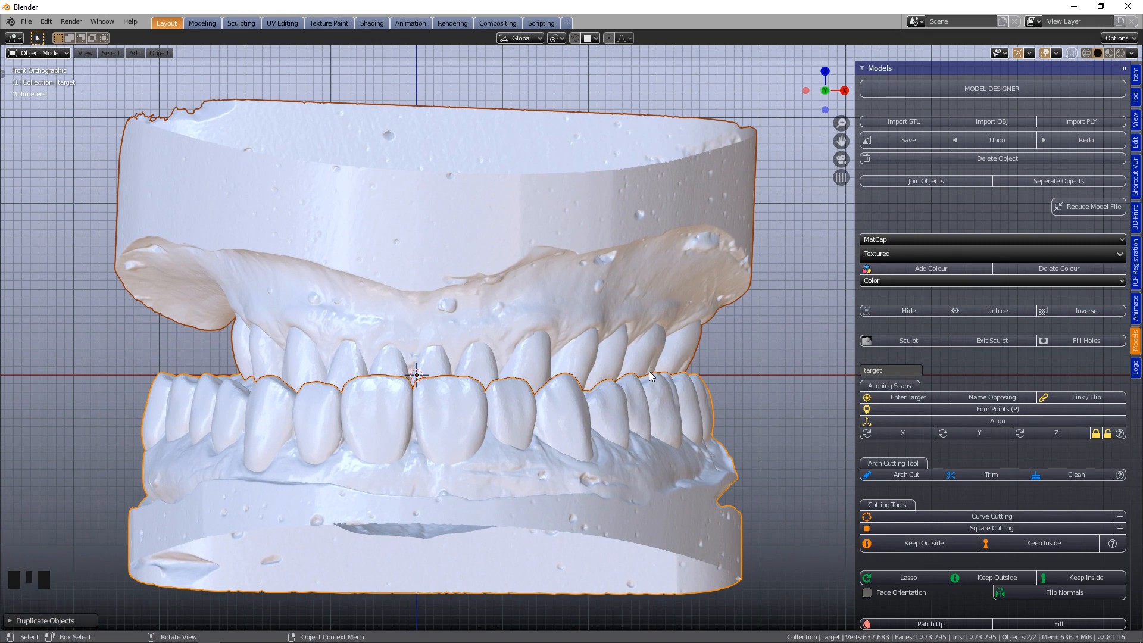
scroll(649, 370, "down", 1)
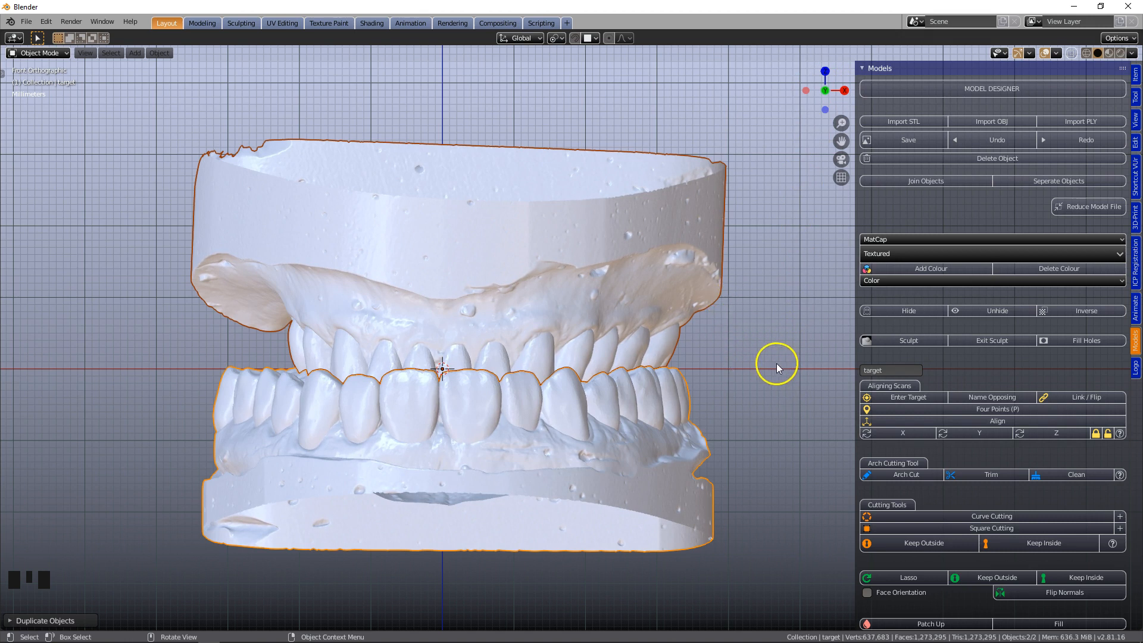
Rotate the aligned models about the Y axis so the upper jaw sits above the lower jaw.
left_click(973, 433)
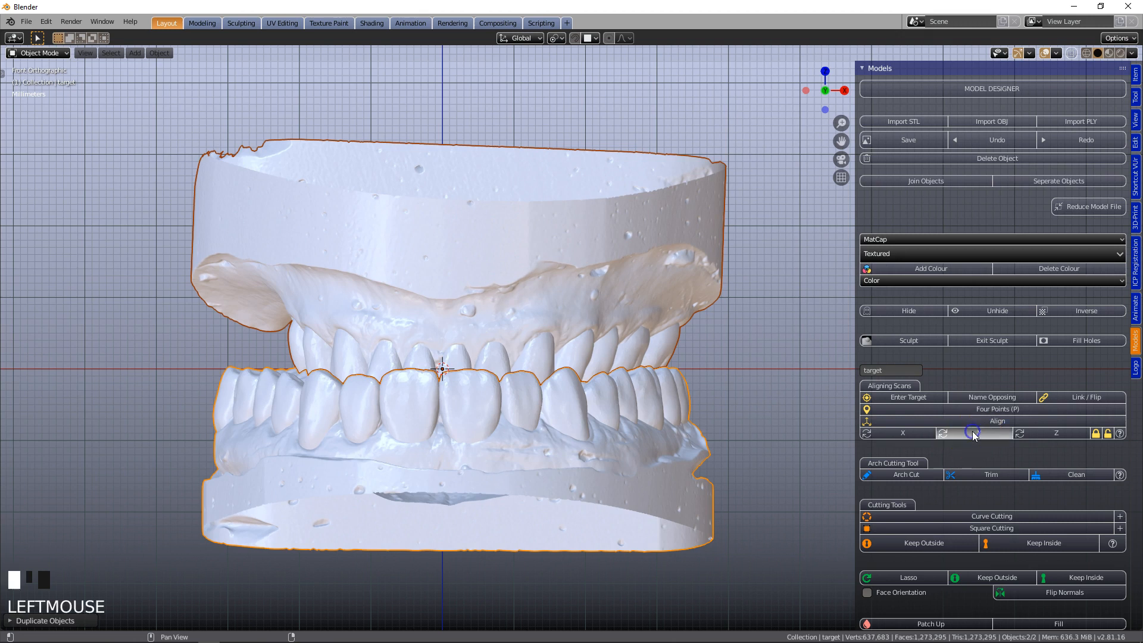
left_click(973, 433)
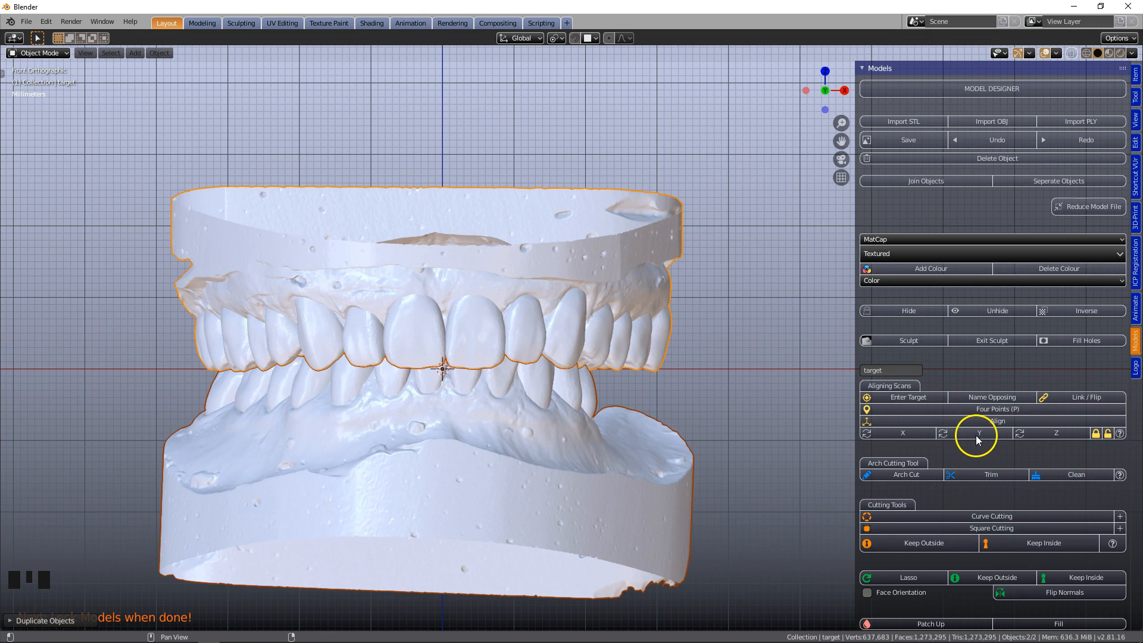
scroll(756, 446, "down", 2)
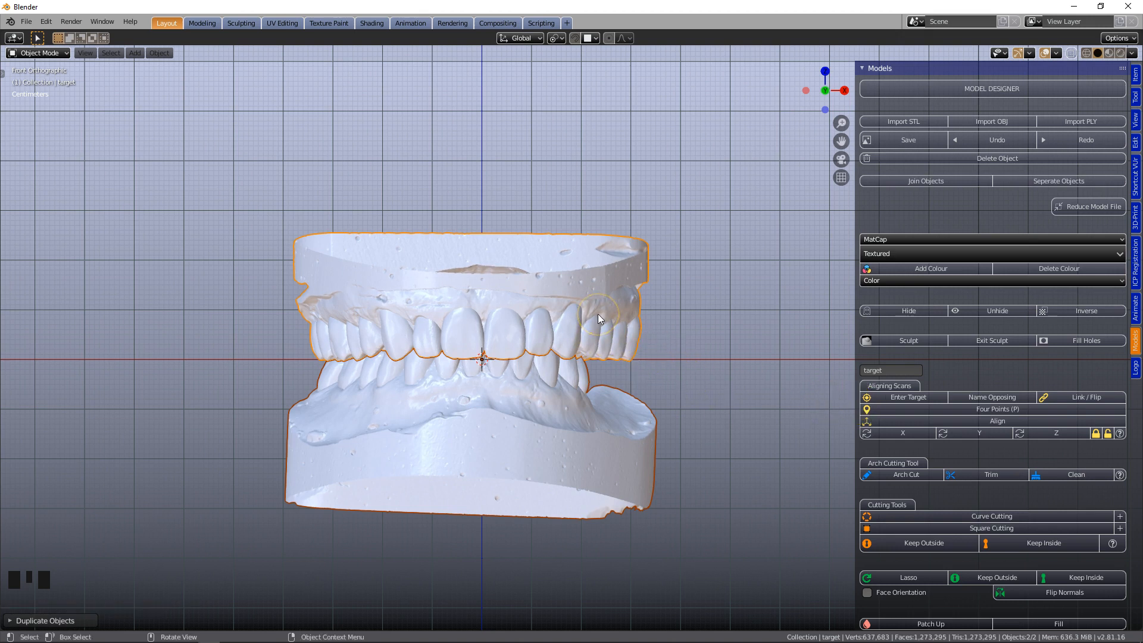
Separate the upper target model into individual objects, splitting its teeth from the base.
left_click(531, 288)
left_click(523, 324)
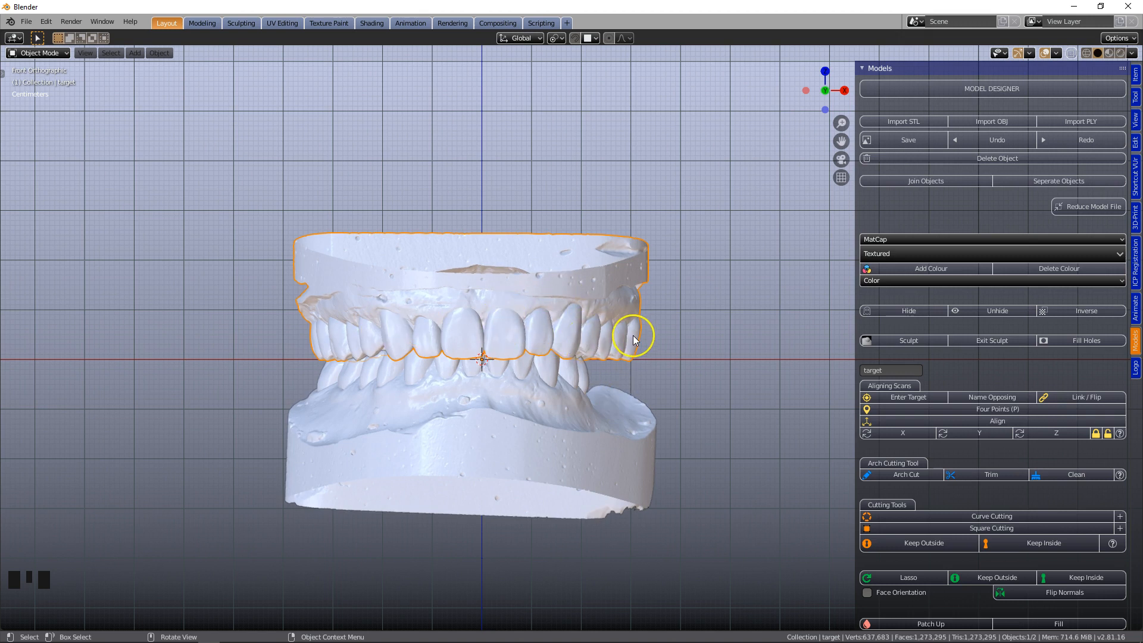
left_click(536, 289)
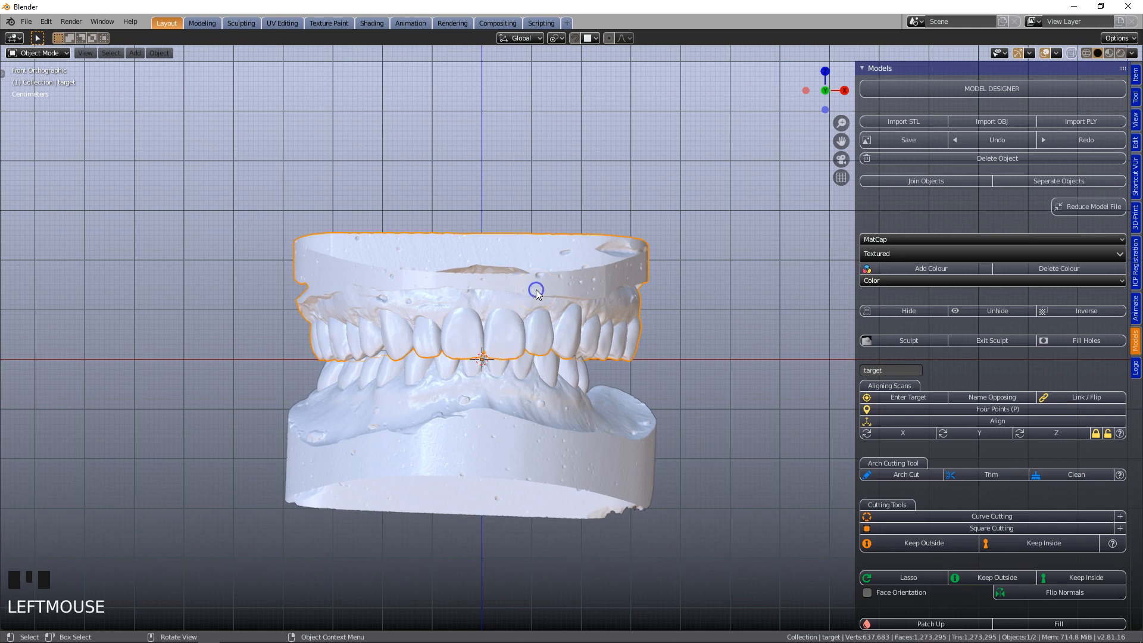
left_click(1031, 180)
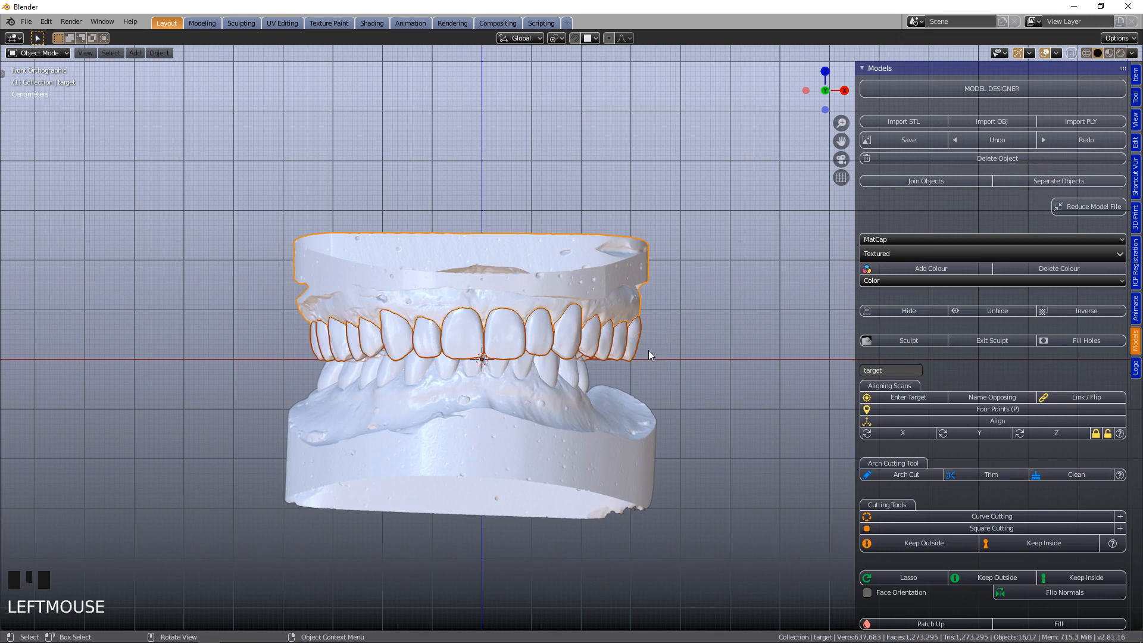
Separate the lower opposing model into individual objects, splitting its teeth from the base.
left_click(545, 335)
left_click(413, 356)
left_click(400, 424)
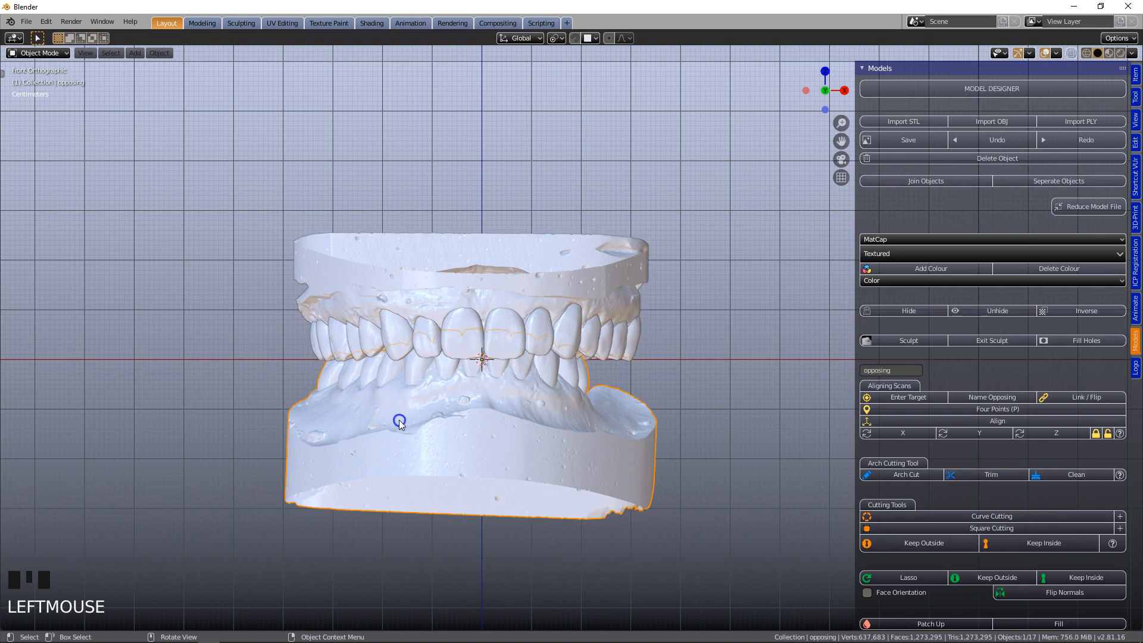
left_click(1033, 180)
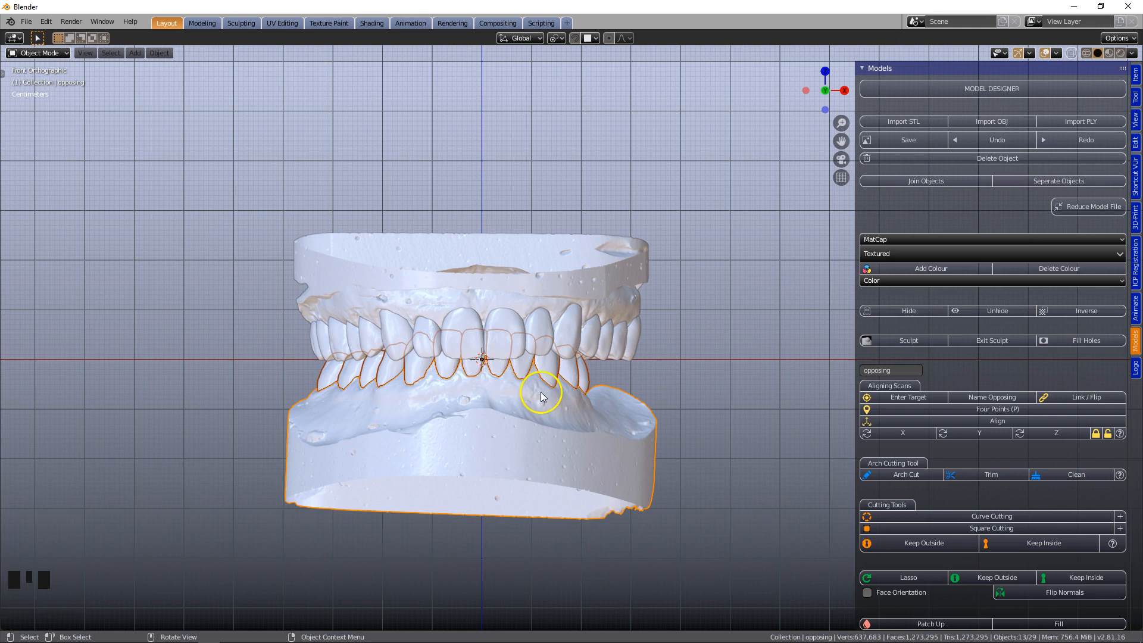
Hide the lower opposing base and the upper target base, leaving only the separated teeth showing.
left_click(445, 457)
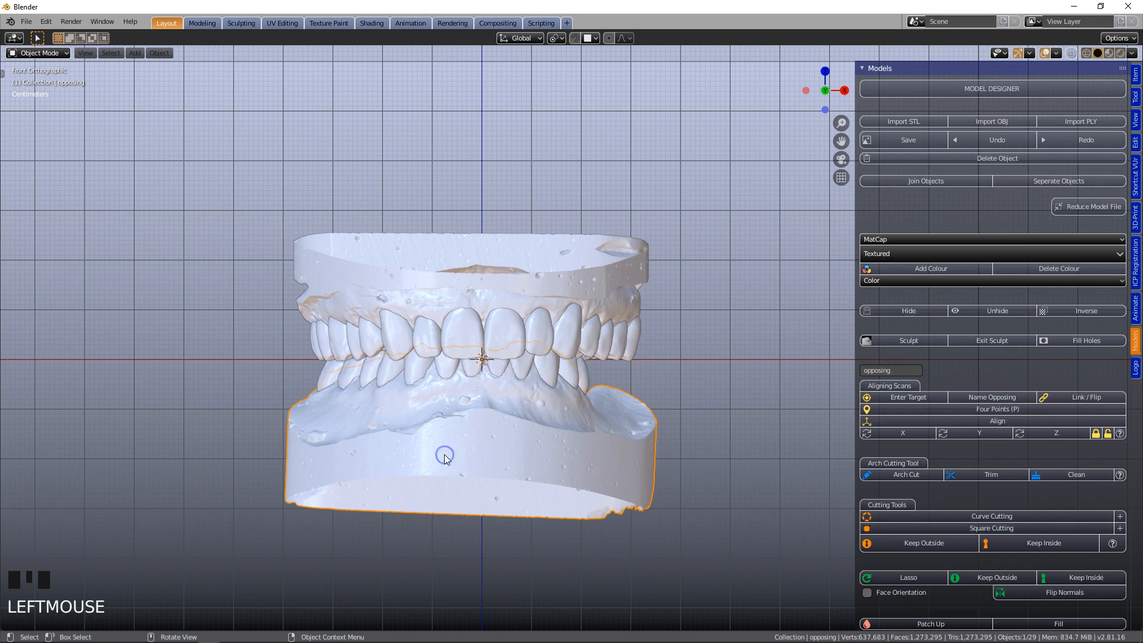
left_click(401, 274, "shift")
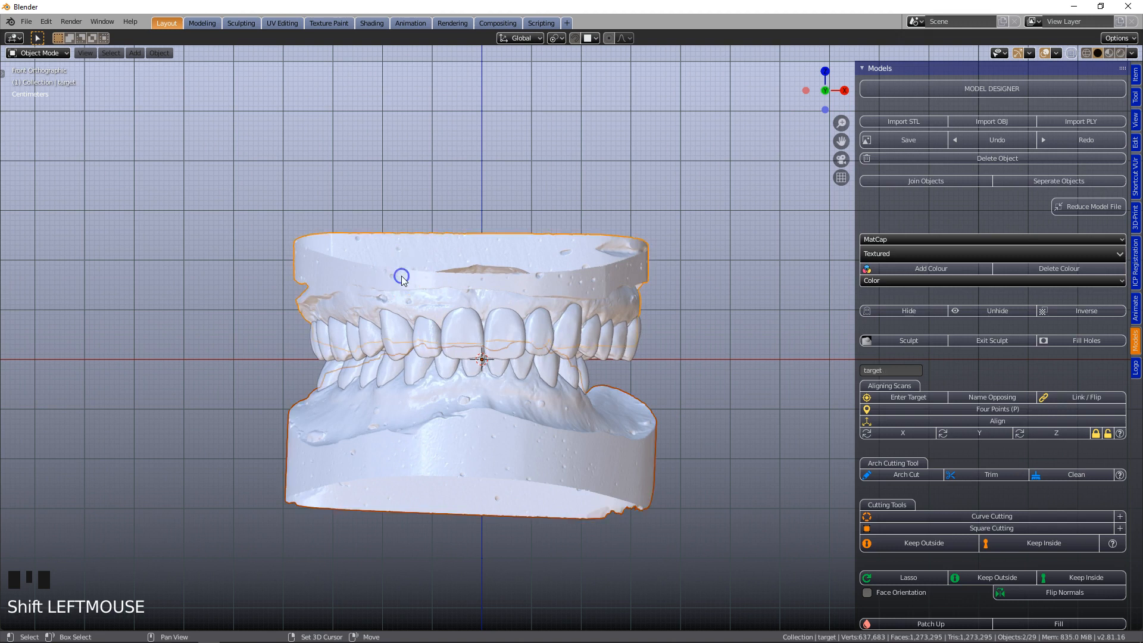
key("h")
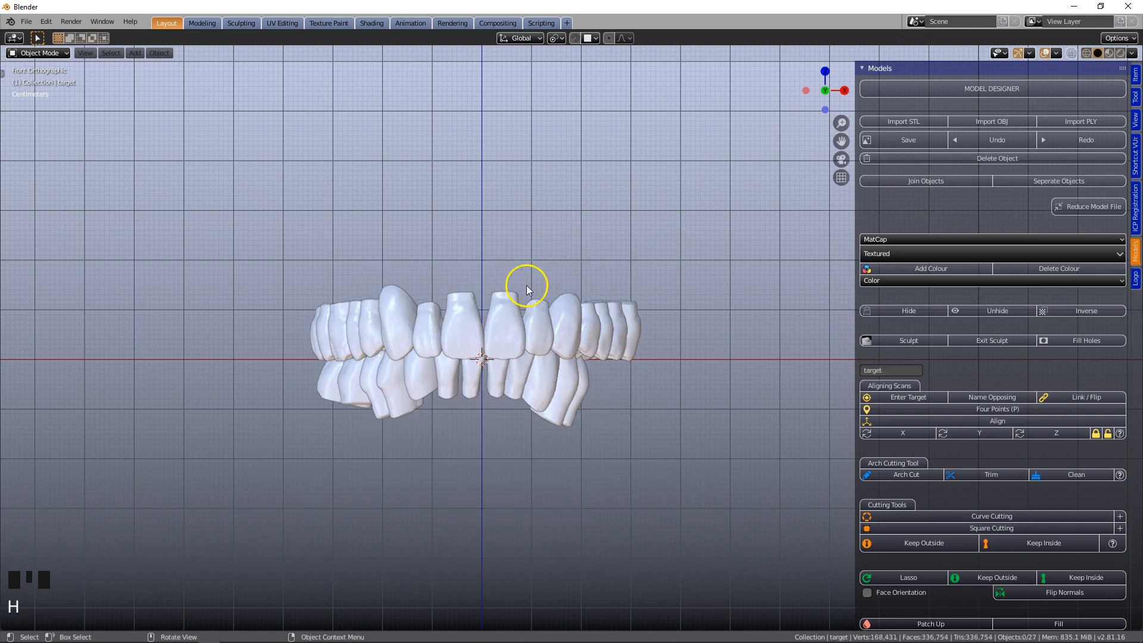
Move all the separated teeth into a new collection named teeth.
scroll(475, 297, "up", 2)
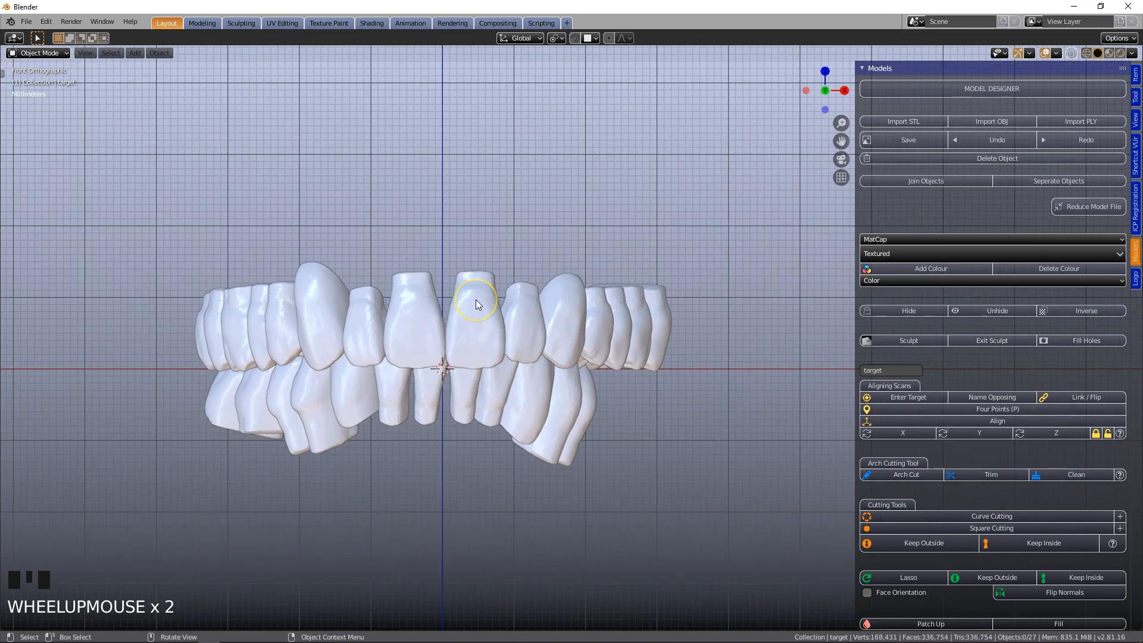
key("a")
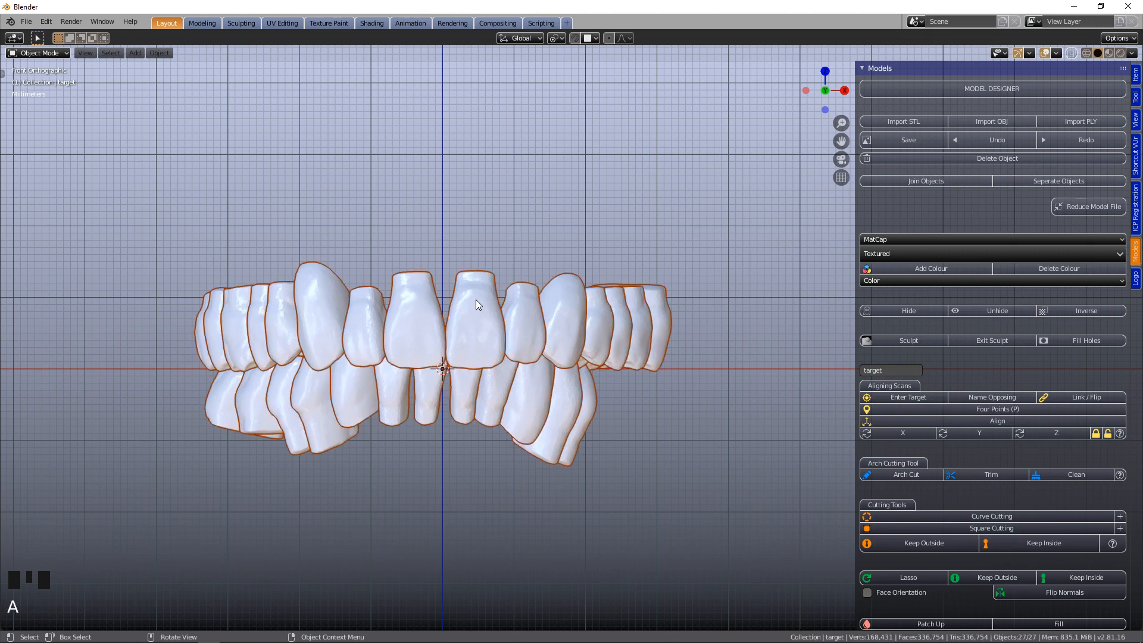
key("m")
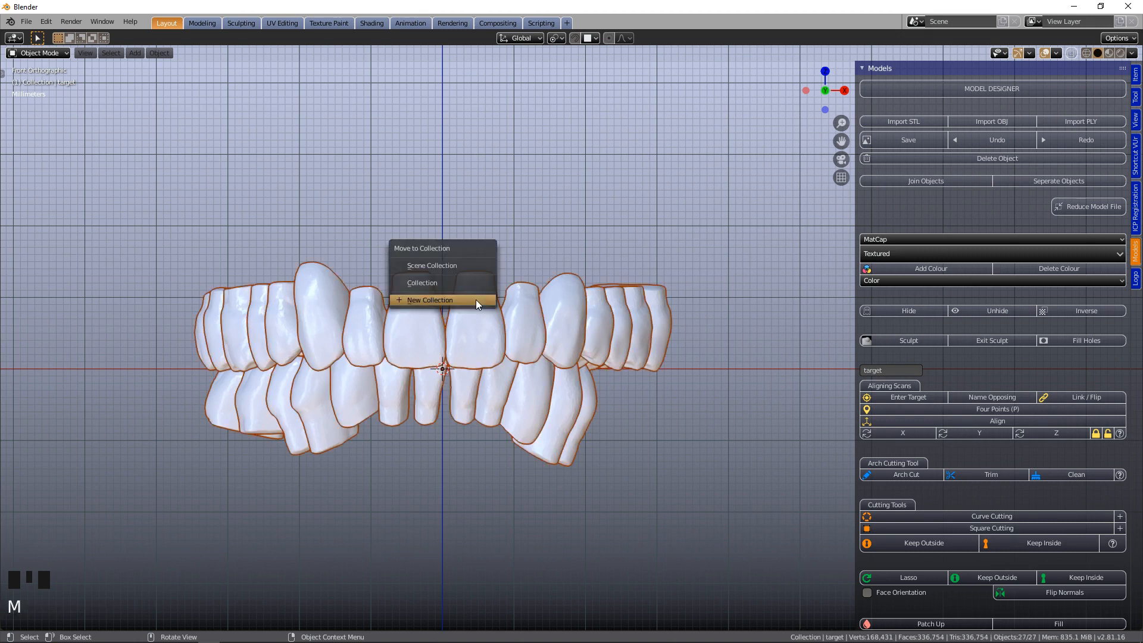
left_click(445, 298)
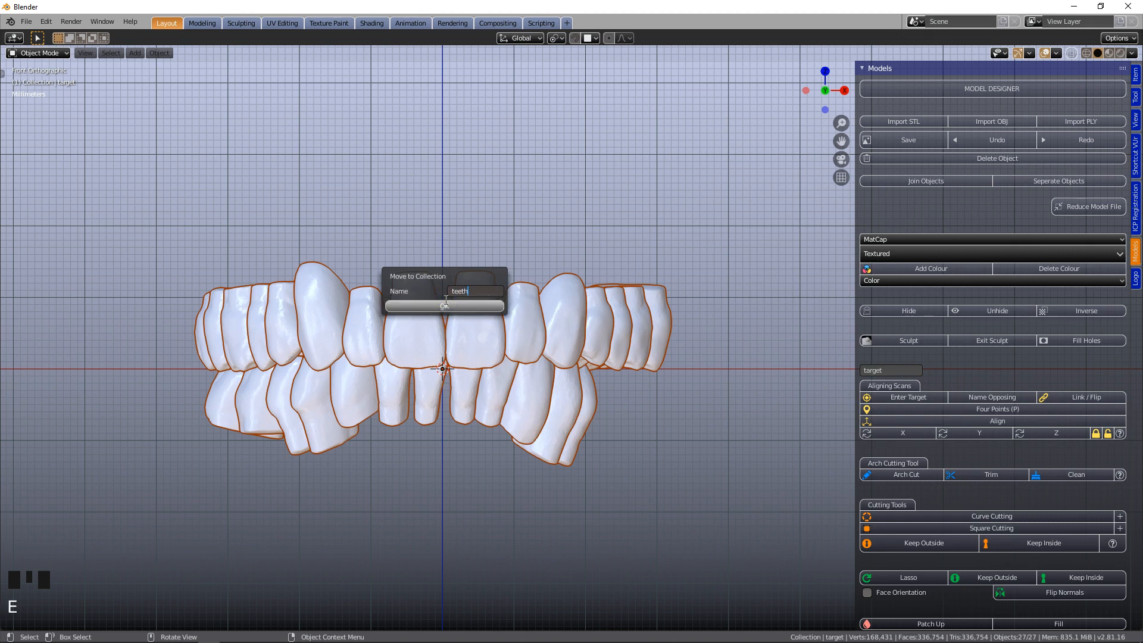
left_click(447, 309)
left_click(451, 307)
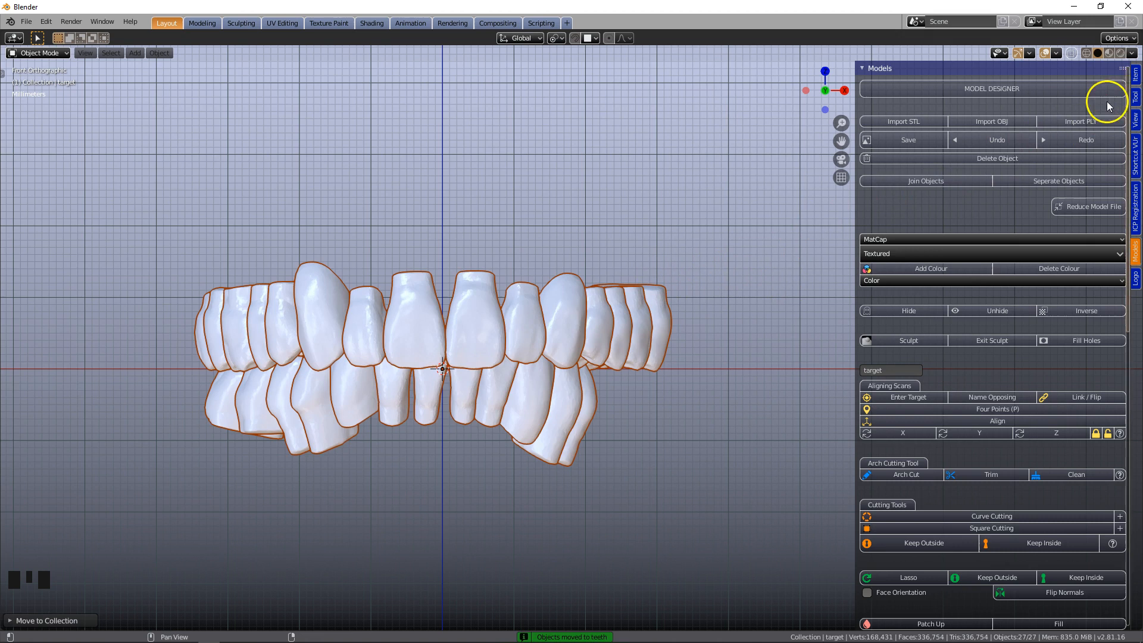
Hide the teeth collection from the viewport.
left_click(1137, 118)
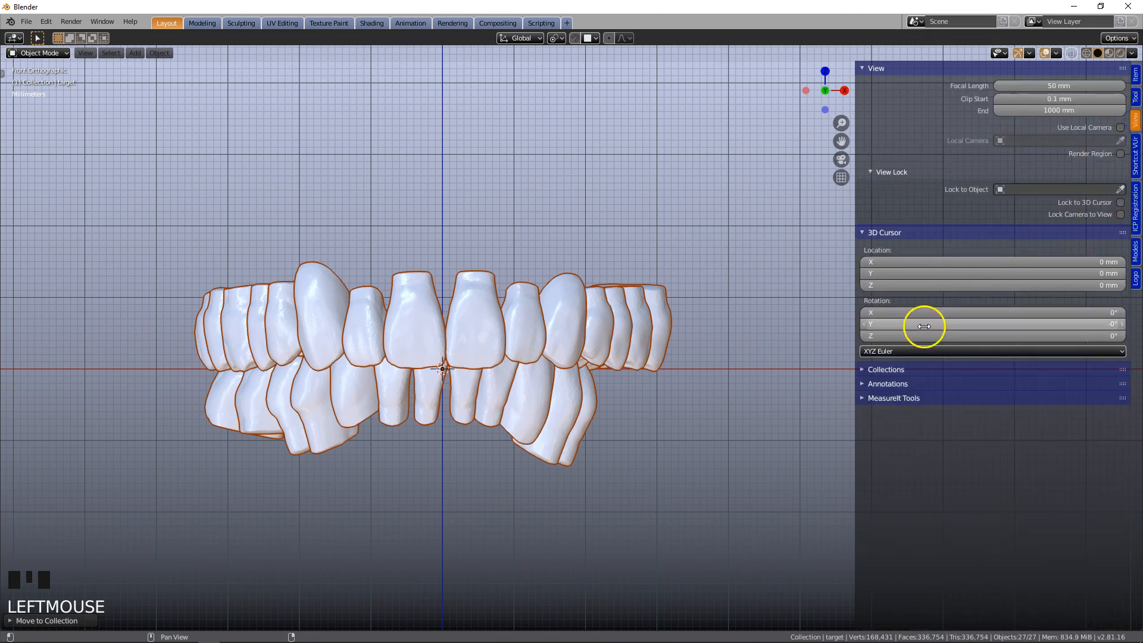
left_click(855, 368)
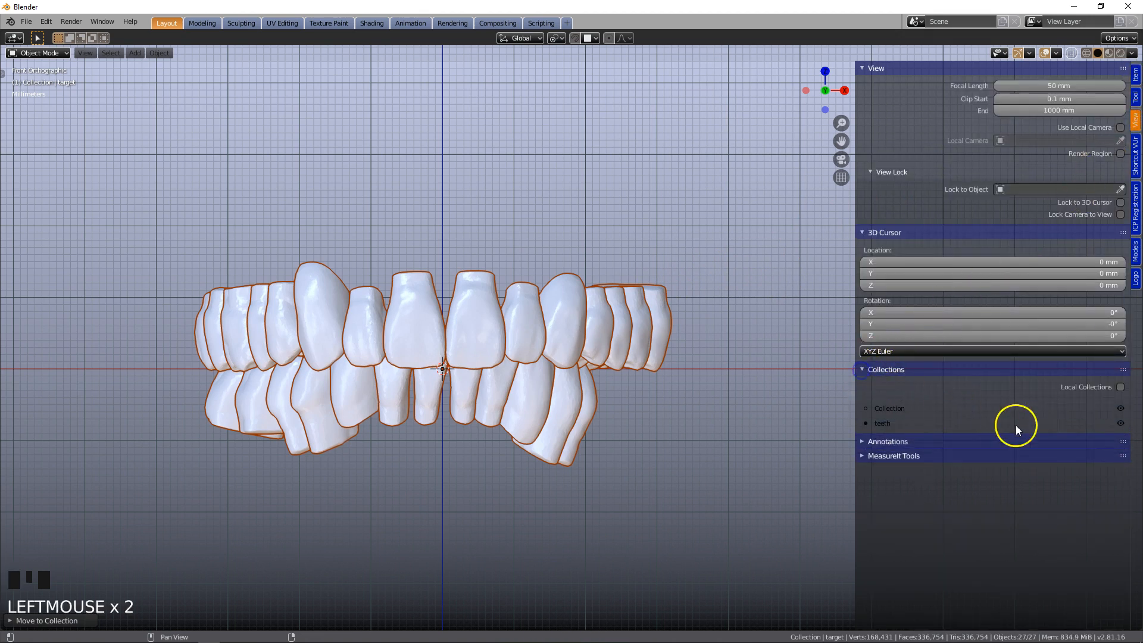
left_click(1120, 423)
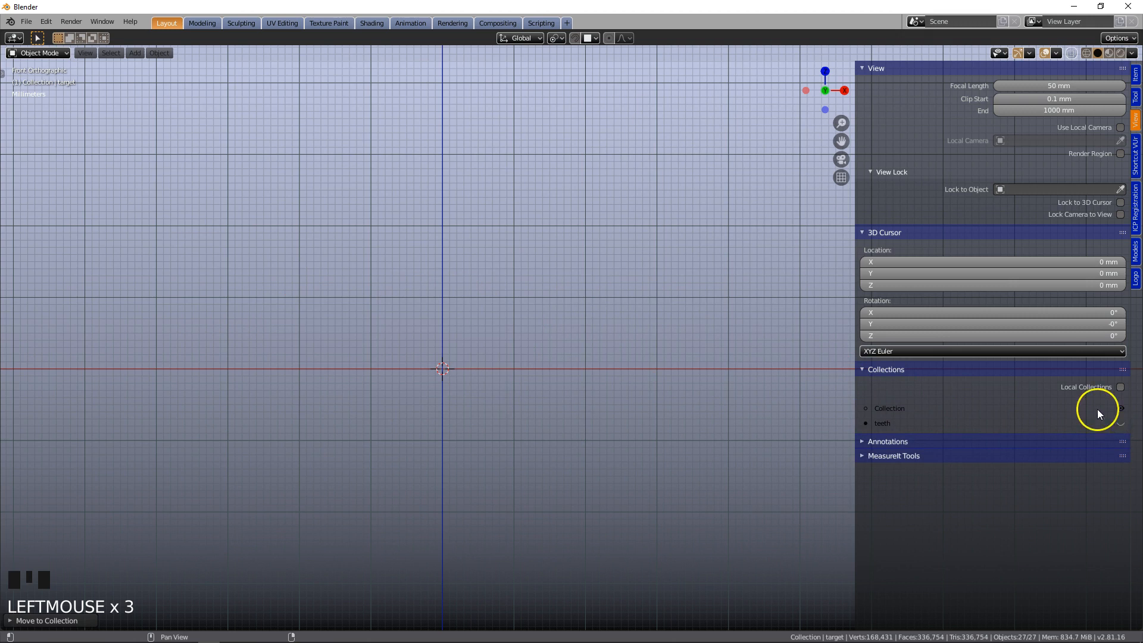
Unhide the upper and lower base models.
left_click(1135, 251)
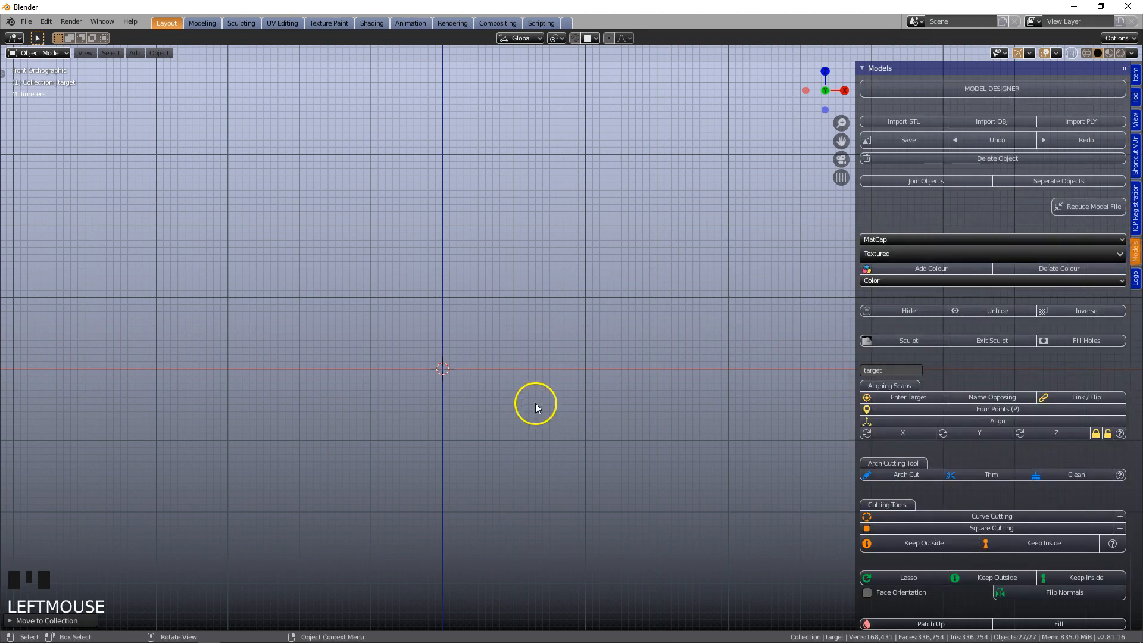
key("alt+h")
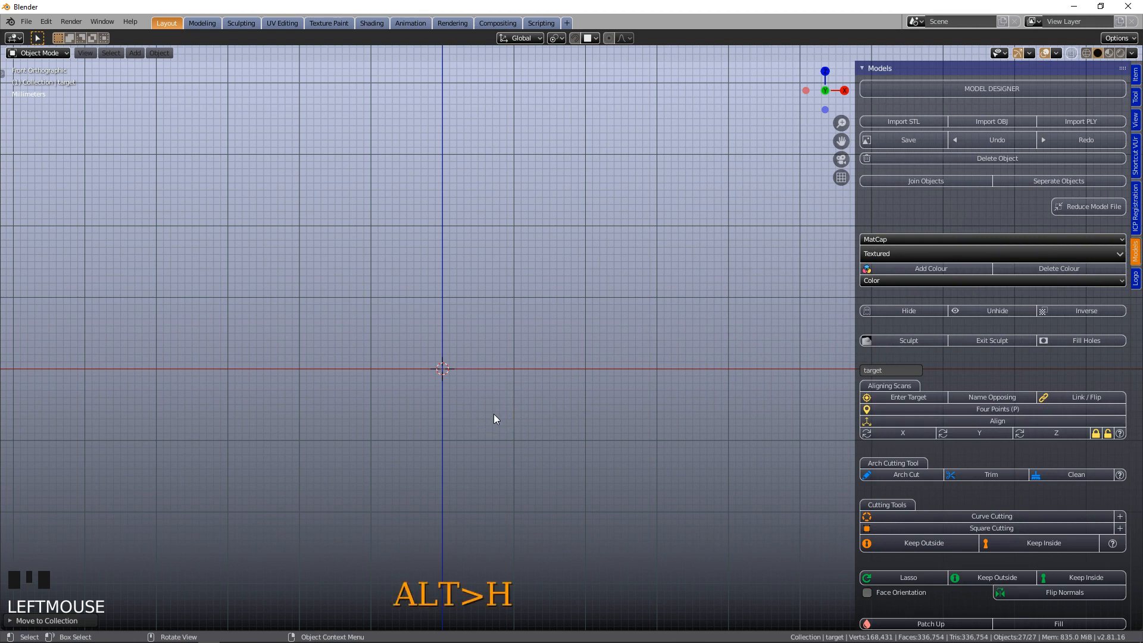
left_click(973, 311)
Examine the upper and lower bases and their tooth sockets from several angles.
middle_click_drag(508, 438, 549, 390, "shift")
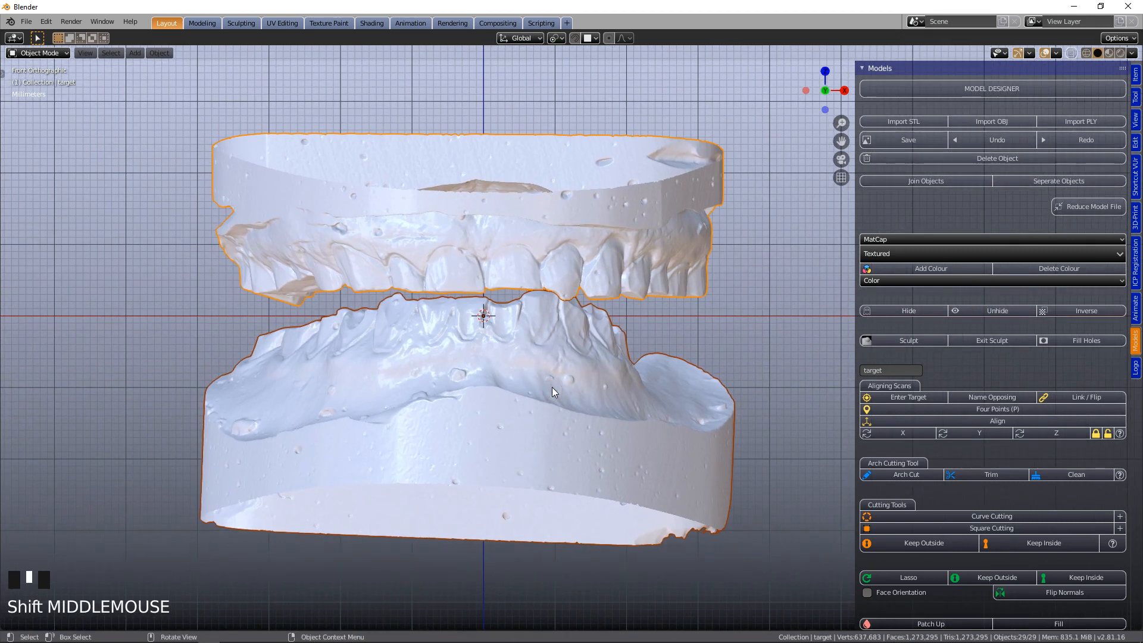
scroll(552, 387, "up", 2)
mouse_move(539, 372)
middle_mouse_down()
mouse_move(526, 326)
mouse_move(505, 324)
mouse_move(563, 372)
mouse_move(599, 349)
mouse_move(601, 316)
mouse_move(560, 353)
mouse_move(426, 339)
mouse_move(433, 319)
mouse_move(531, 375)
middle_mouse_up()
scroll(538, 375, "down", 3)
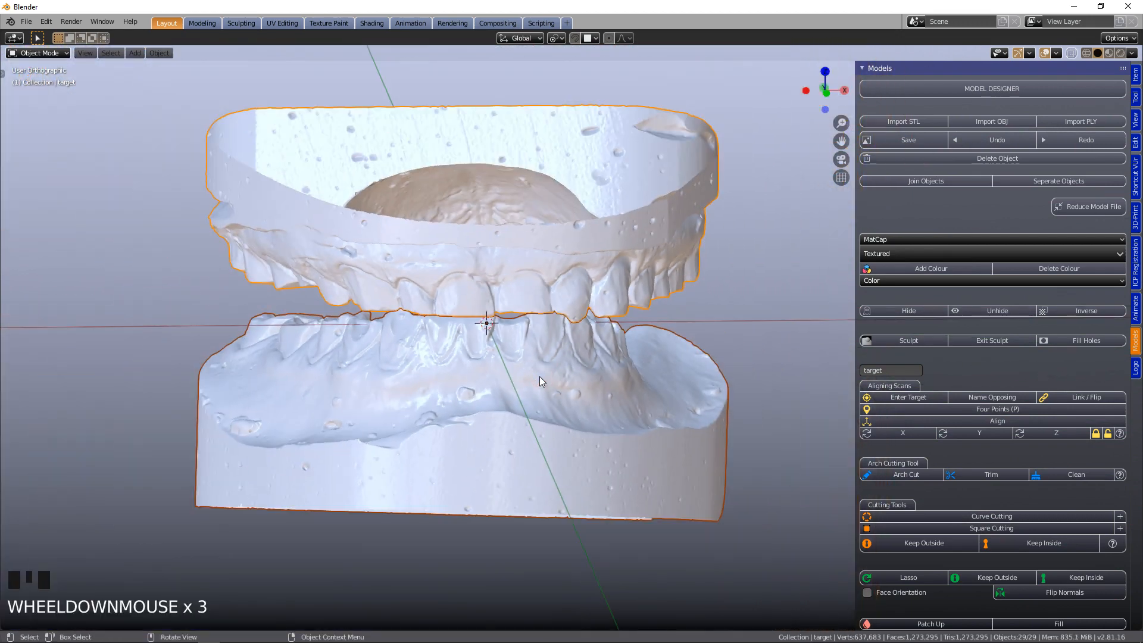
middle_click_drag(530, 379, 480, 365)
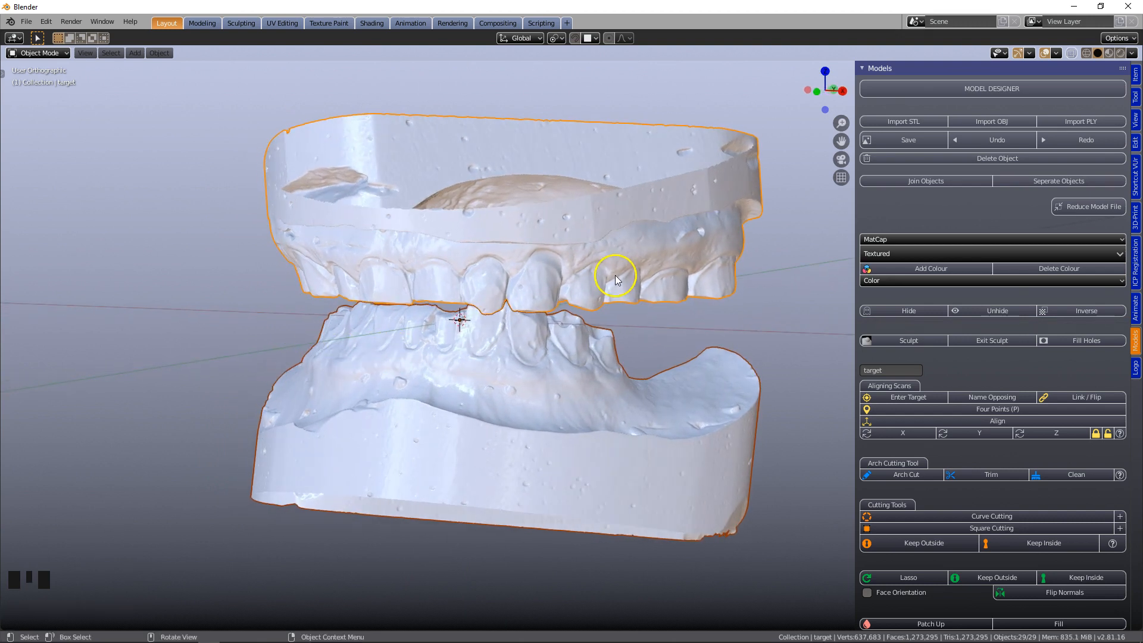
left_click(1057, 54)
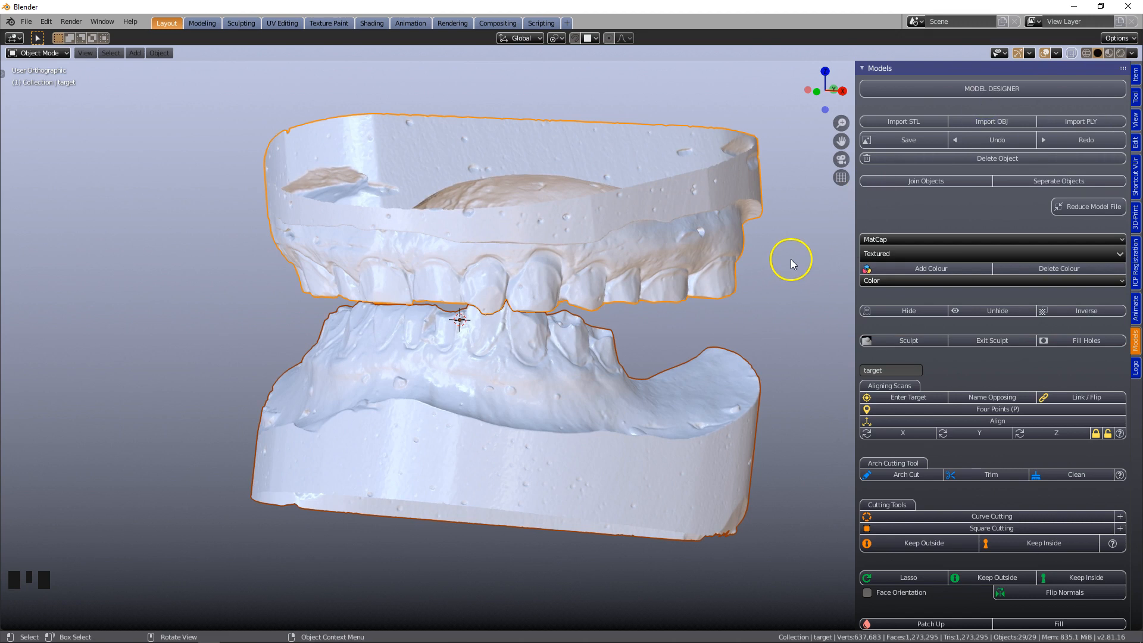
scroll(408, 382, "down", 3)
middle_click(476, 379)
middle_click_drag(476, 379, 453, 413)
scroll(452, 411, "up", 3)
Start an arch cut on the lower opposing base from a point placed on the gum below the front teeth.
left_click(455, 448)
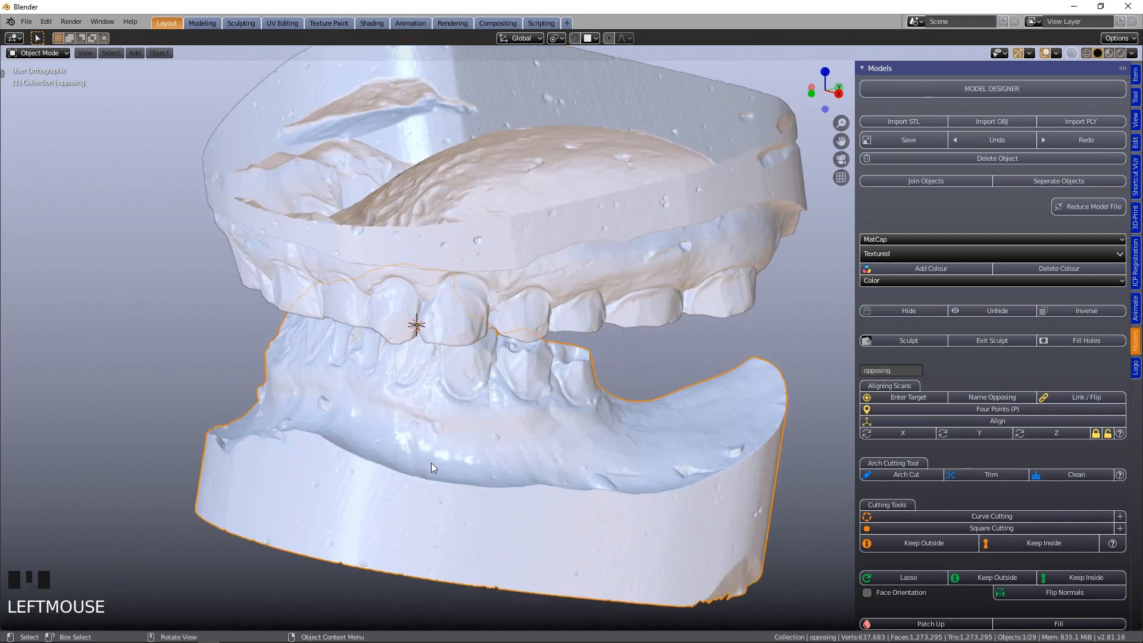
right_click(434, 455, "shift")
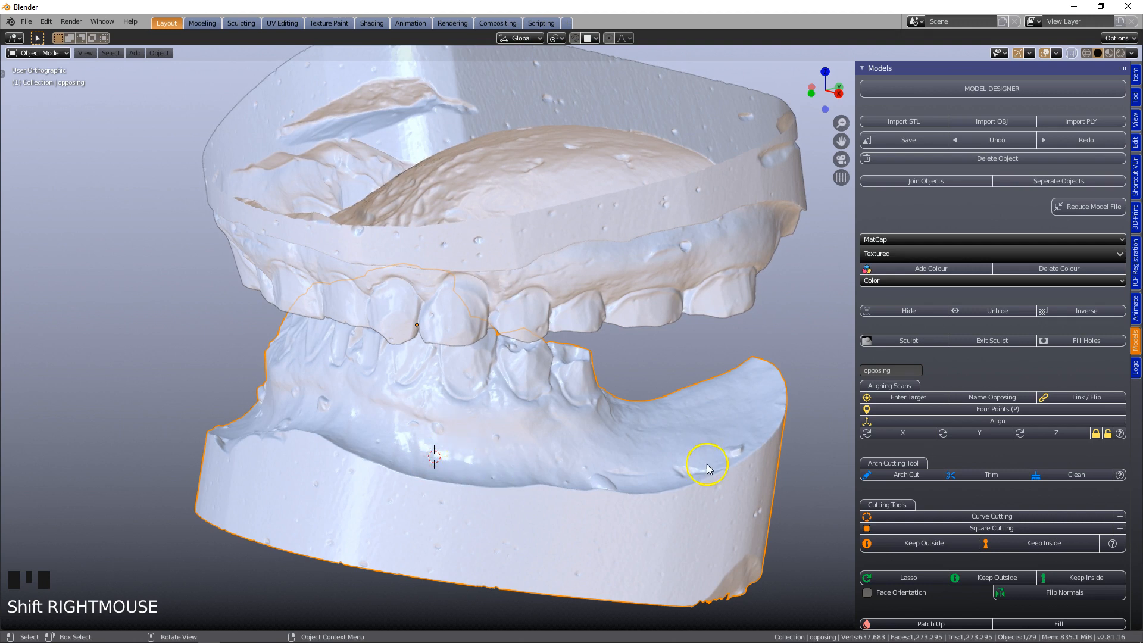
left_click(894, 474)
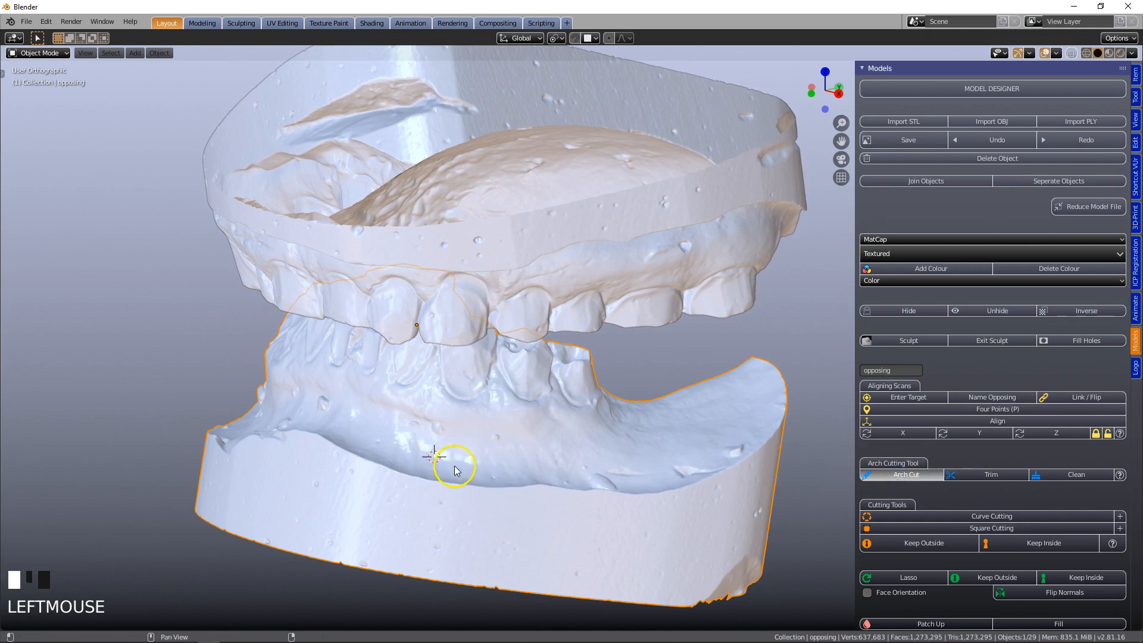
Draw the cutting curve along the outer gum from the front to the rear end of the toothless ridge.
left_click(455, 470)
key("e")
left_click(516, 468)
key("e")
left_click(576, 468)
key("e")
left_click(648, 466)
key("e")
left_click(702, 454)
key("e")
left_click(742, 433)
key("e")
left_click(767, 408)
key("e")
left_click(772, 380)
key("e")
left_click(759, 370)
Extend the cutting curve from the rear end of the toothless ridge down onto its tongue side.
middle_click_drag(760, 374, 510, 427)
middle_click_drag(673, 448, 266, 388, "shift")
middle_click_drag(334, 396, 262, 392)
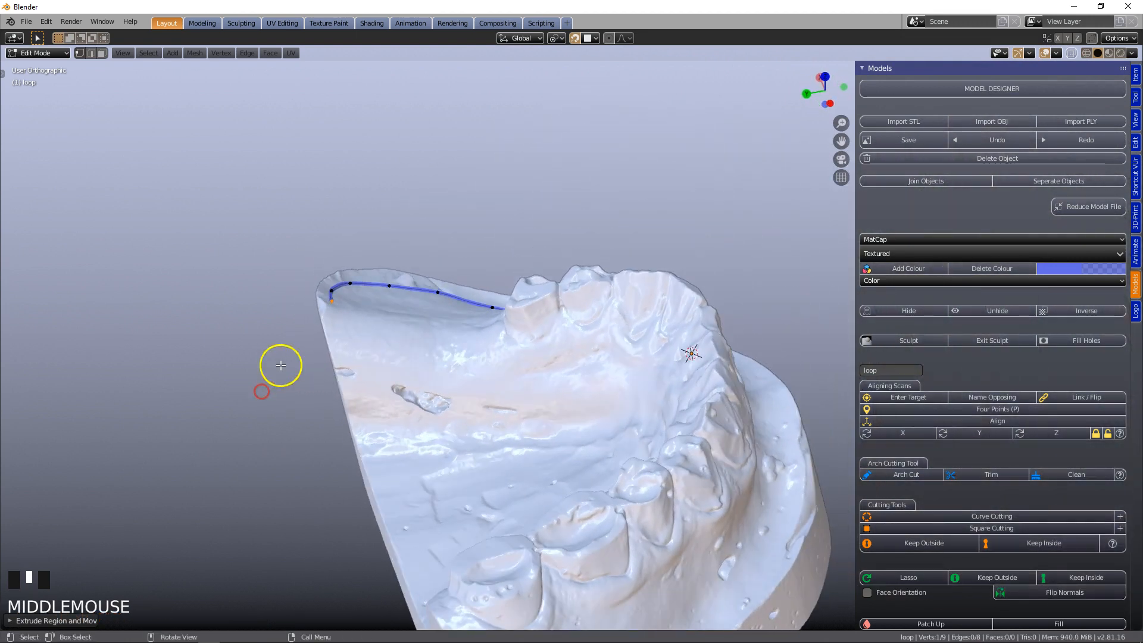
key("e")
left_click(344, 344)
key("e")
left_click(360, 367)
Extend the cutting curve forward along the tongue side of the lower base, below the toothless ridge and its neighbouring teeth.
scroll(359, 366, "up", 3)
middle_click_drag(359, 366, 366, 398)
middle_click_drag(306, 459, 446, 329, "shift")
scroll(446, 330, "down", 1, "shift")
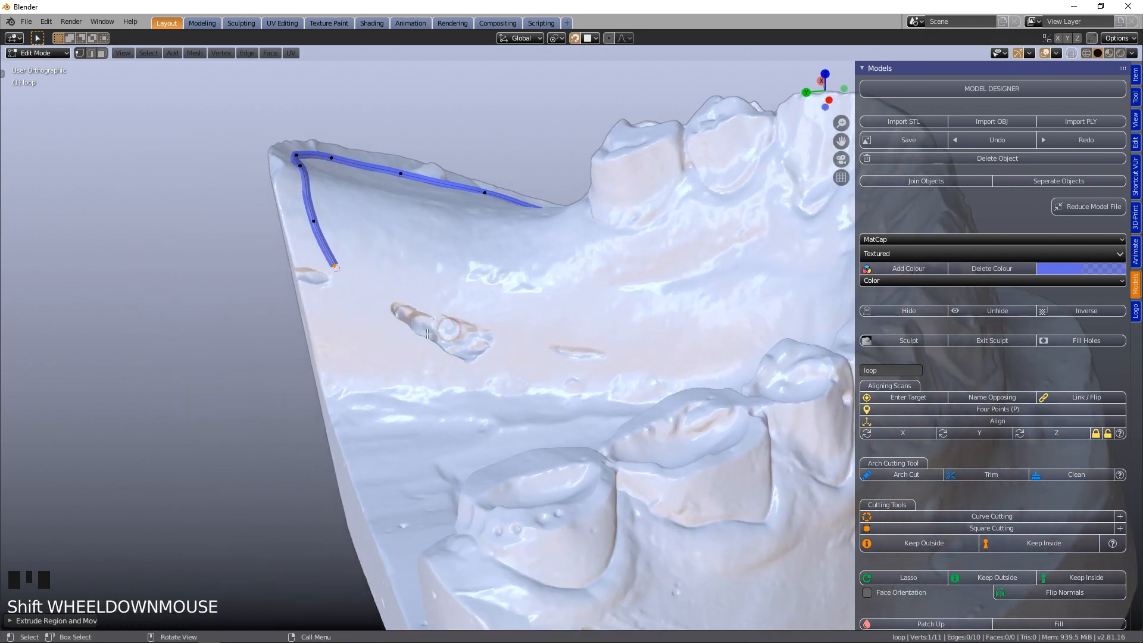
scroll(536, 294, "up", 2)
mouse_move(530, 296)
middle_mouse_down()
mouse_move(545, 245)
mouse_move(622, 214)
mouse_move(630, 230)
mouse_move(541, 274)
mouse_move(528, 296)
middle_mouse_up()
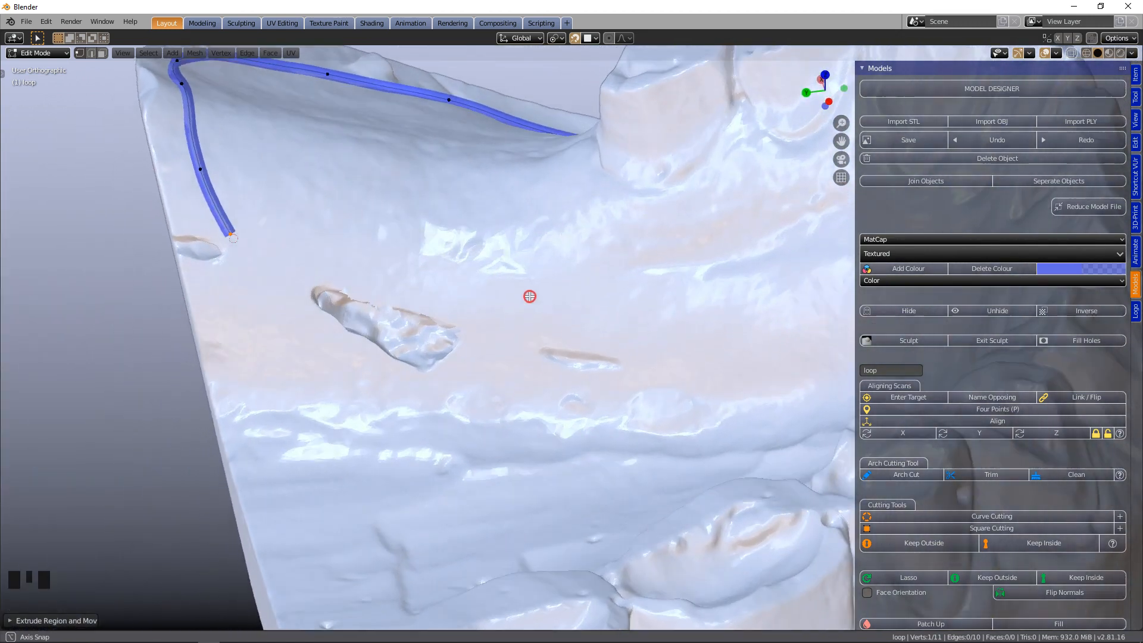
scroll(472, 309, "down", 1)
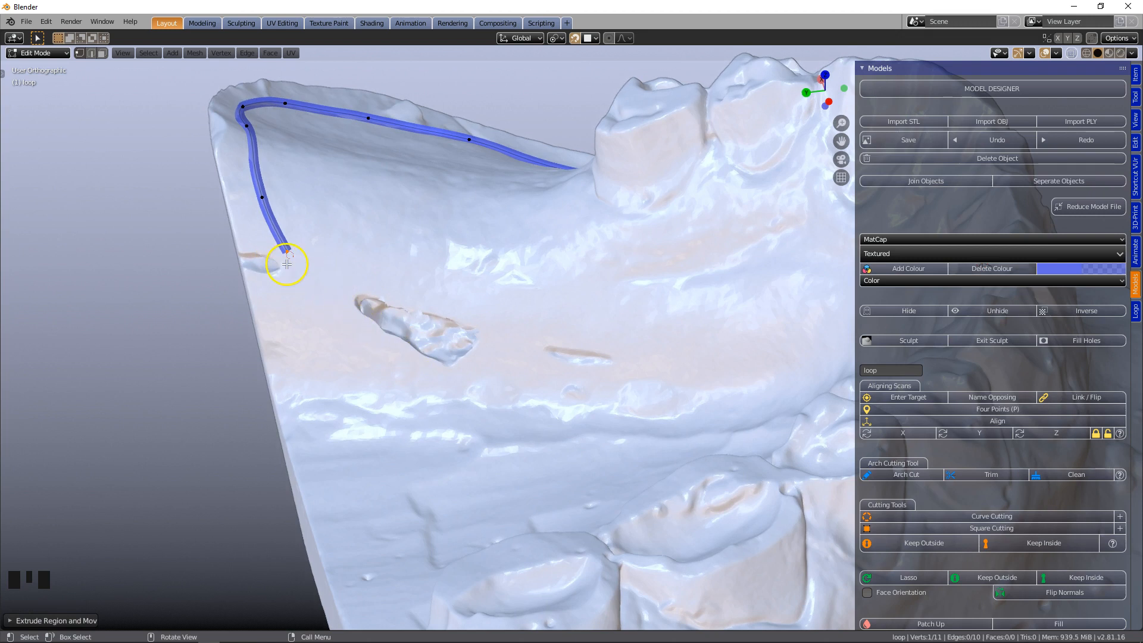
key("e")
left_click(319, 310)
key("e")
left_click(339, 363)
key("e")
left_click(390, 391)
key("e")
left_click(450, 396)
key("e")
left_click(516, 395)
key("e")
left_click(583, 391)
key("e")
left_click(673, 373)
key("e")
left_click(683, 375)
left_click(784, 367)
left_click(690, 377)
key("e")
left_click(755, 365)
key("e")
left_click(806, 347)
Carry the cutting curve around the inner front of the lower arch, behind the incisors, to the opposite side.
middle_click_drag(740, 365, 533, 372, "shift")
key("e")
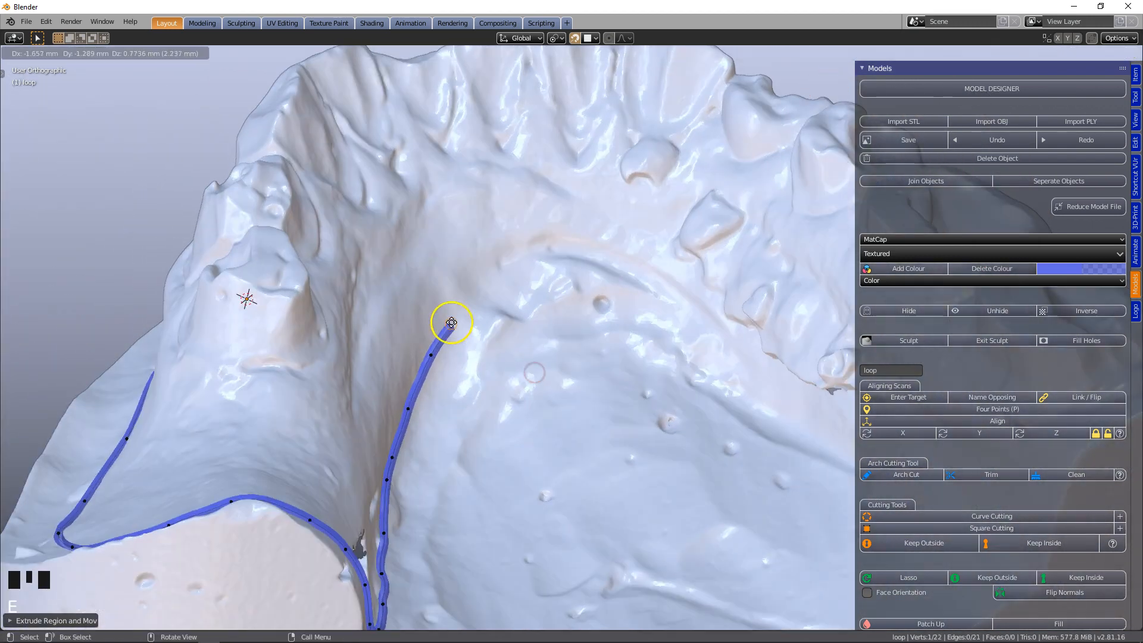
left_click(459, 296)
key("e")
left_click(518, 259)
key("e")
left_click(590, 256)
key("e")
left_click(661, 290)
key("e")
left_click(727, 340)
key("e")
left_click(778, 392)
Continue the cutting curve backward along the tongue side of the molars to the rear of the lower base.
middle_click_drag(777, 393, 427, 442, "shift")
scroll(408, 390, "up", 6)
scroll(403, 421, "down", 5)
scroll(428, 452, "down", 1)
key("e")
key("e")
key("e")
key("e")
key("e")
key("e")
key("e")
key("e")
left_click(833, 307)
Extend the cutting curve behind the last molar down to the outer gum and reposition its end point there.
middle_click_drag(833, 307, 269, 450)
key("e")
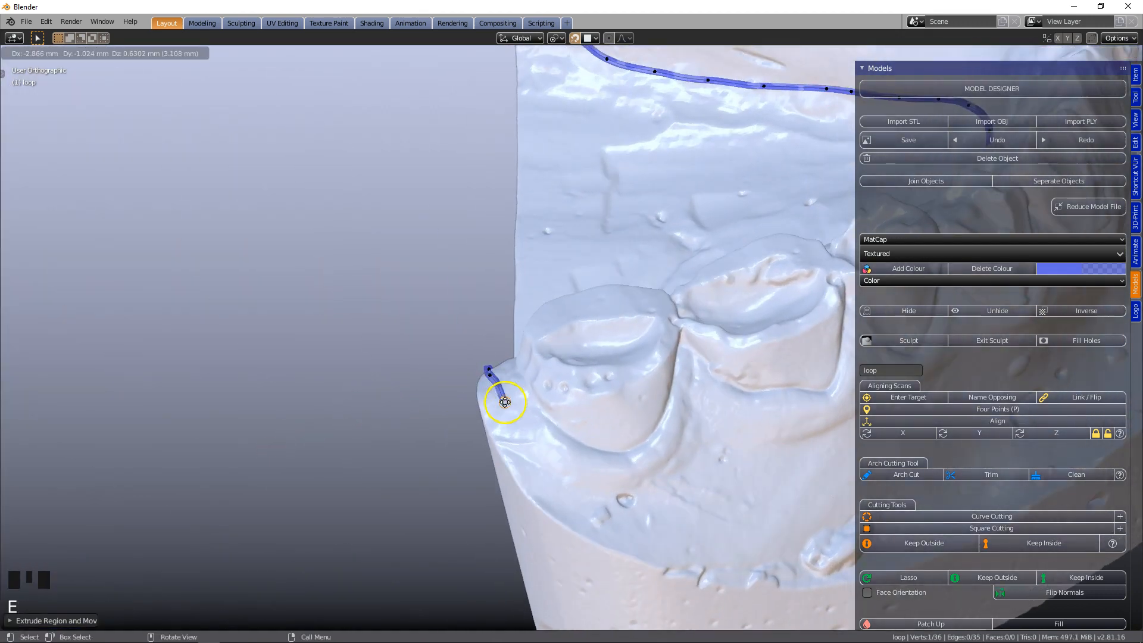
key("e")
key("e")
left_click(569, 513)
middle_click_drag(570, 513, 289, 390, "shift")
scroll(312, 416, "up", 2)
middle_click_drag(311, 428, 371, 322, "shift")
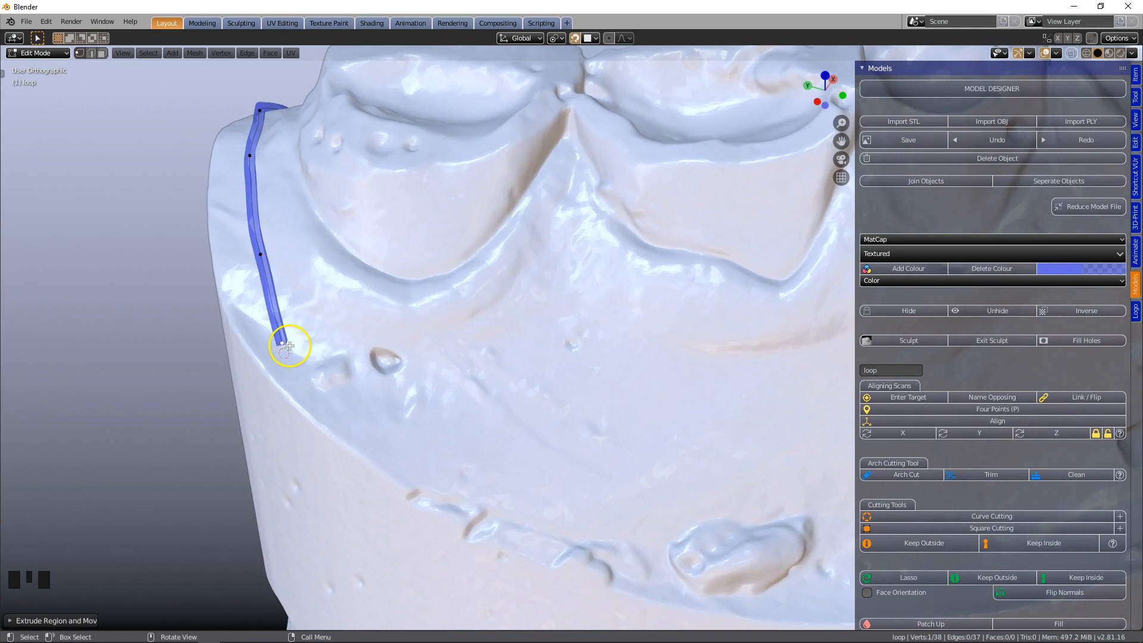
key("g")
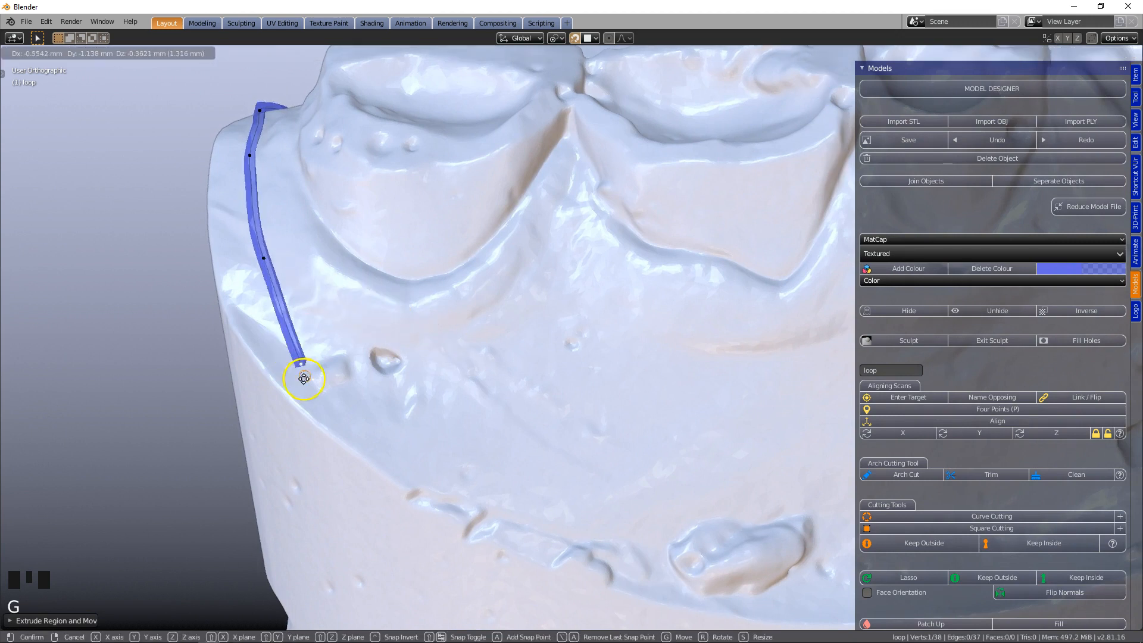
left_click(331, 328)
Extend the cutting curve forward along the outer gum below the molars and premolars.
key("e")
left_click(459, 380)
key("e")
left_click(560, 453)
key("e")
left_click(718, 482)
middle_click_drag(638, 456, 198, 389, "shift")
scroll(280, 396, "down", 3)
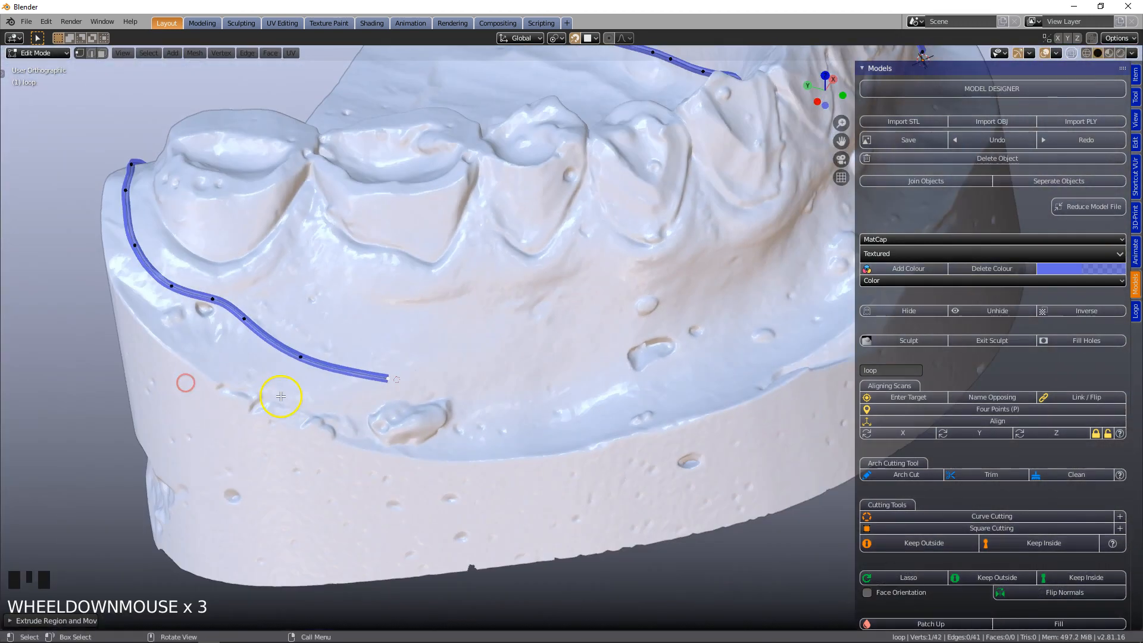
middle_click_drag(350, 394, 382, 369)
key("e")
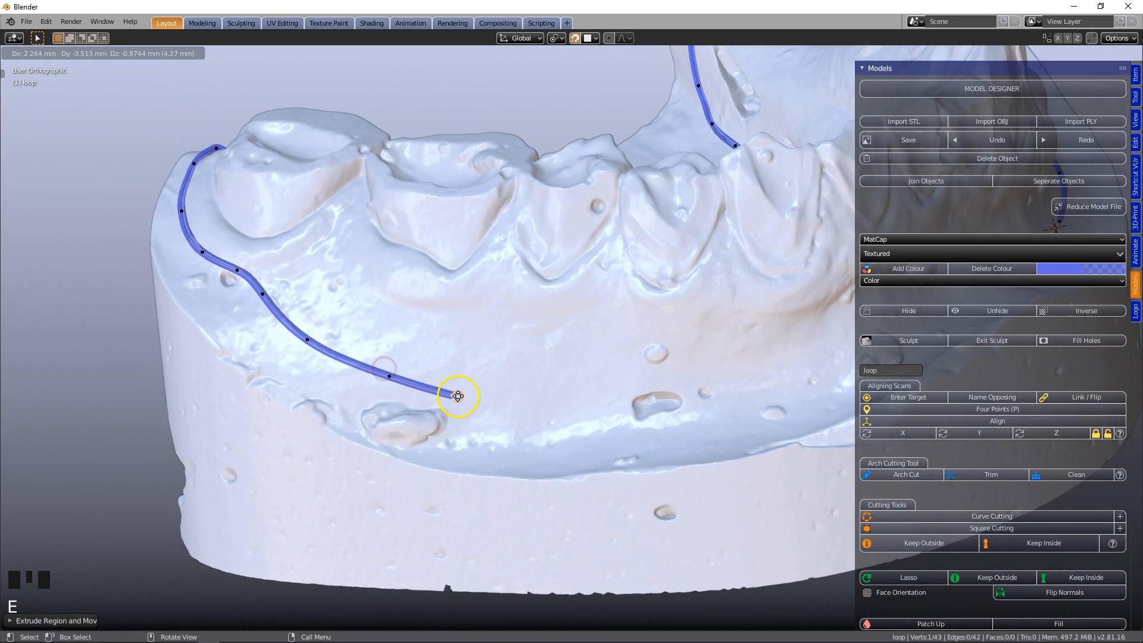
left_click(462, 394)
key("e")
left_click(547, 397)
key("e")
middle_click_drag(671, 392, 483, 358, "shift")
key("e")
left_click(541, 359)
key("e")
left_click(619, 352)
key("e")
left_click(684, 335)
Continue the cutting curve across the outer gum below the incisors until it nears its starting point.
middle_click_drag(686, 339, 448, 375, "shift")
middle_click_drag(521, 369, 482, 366)
key("e")
left_click(485, 358)
key("e")
left_click(528, 359)
key("e")
left_click(575, 358)
key("e")
left_click(615, 351)
key("e")
left_click(660, 352)
left_click(714, 351)
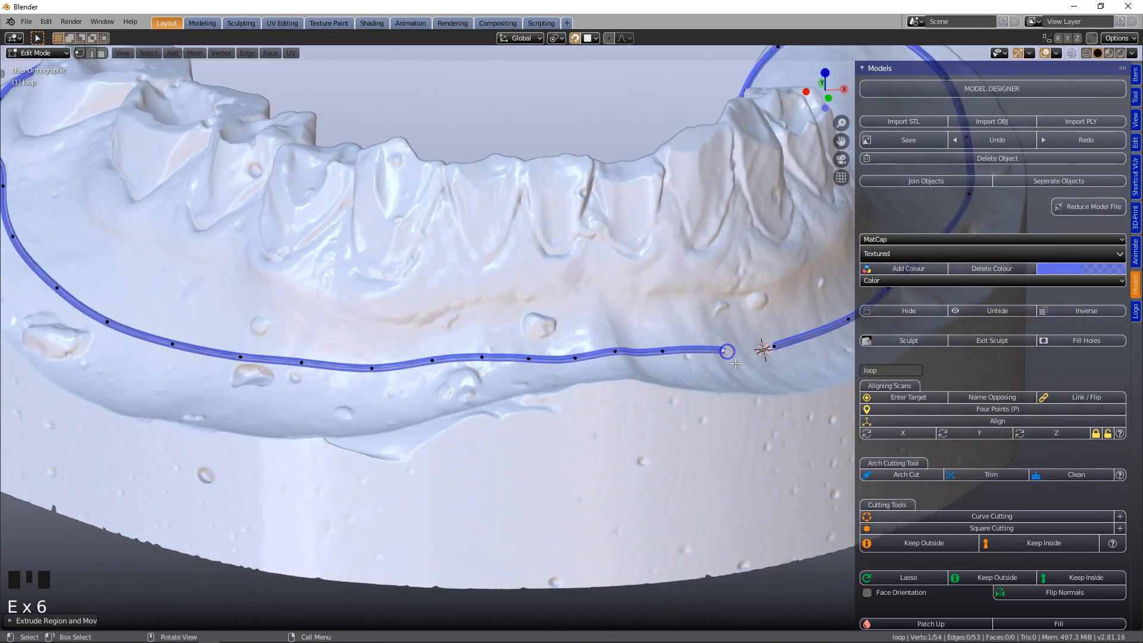
Close the cutting curve by joining its two open end points with an edge.
scroll(727, 363, "up", 3)
middle_click_drag(716, 365, 295, 357, "shift")
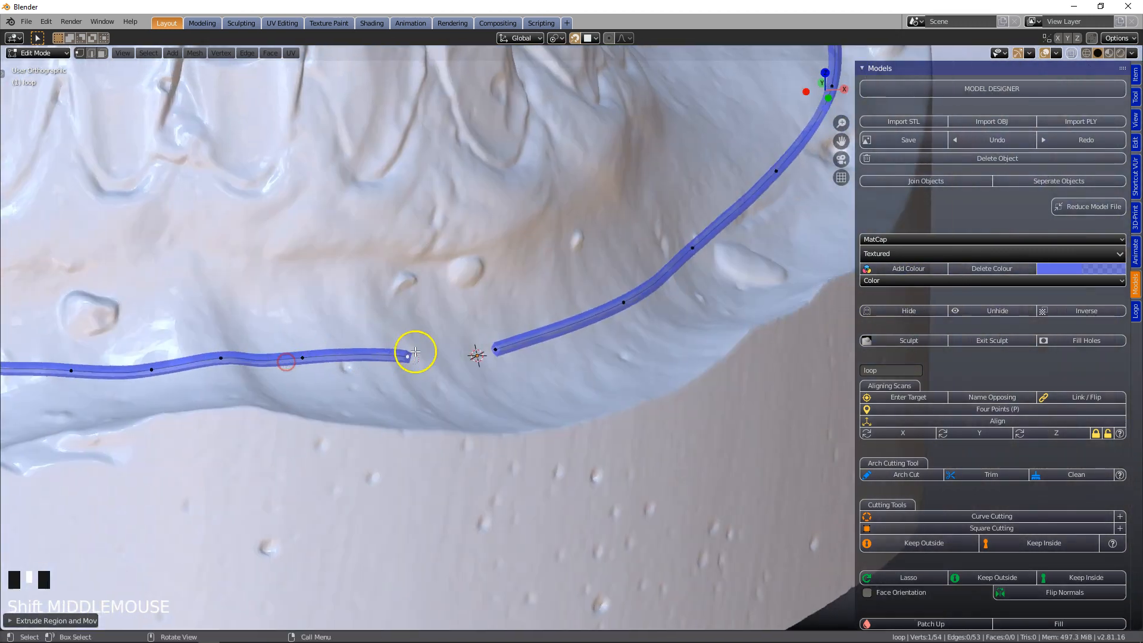
scroll(416, 351, "up", 4)
left_click(416, 358, "shift")
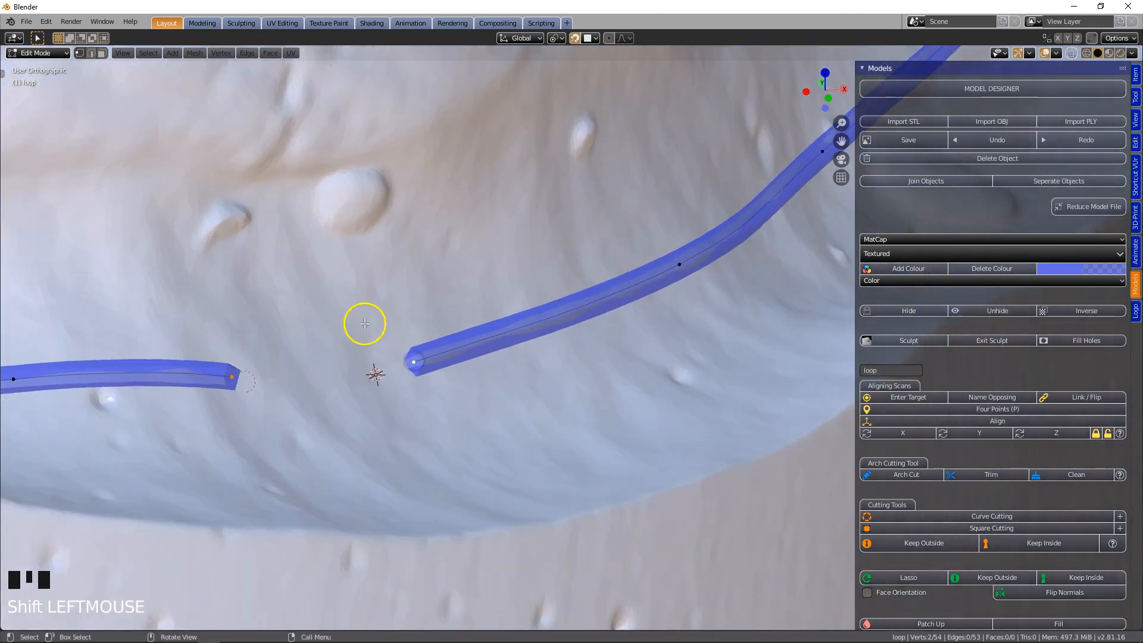
key("c")
right_click(415, 360)
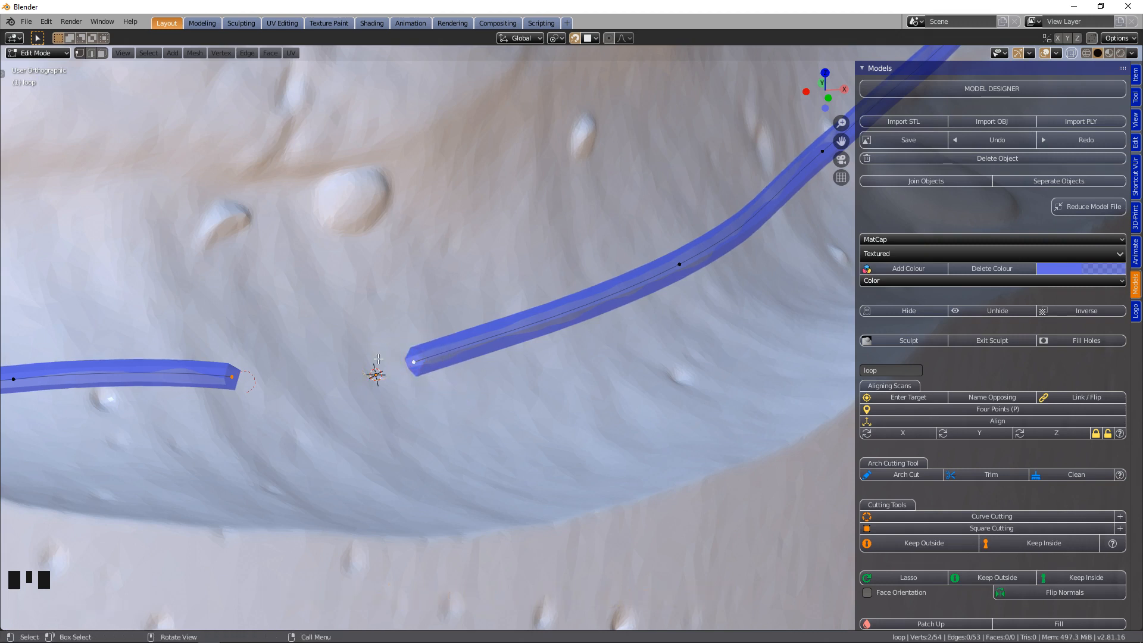
key("f")
scroll(375, 396, "down", 7)
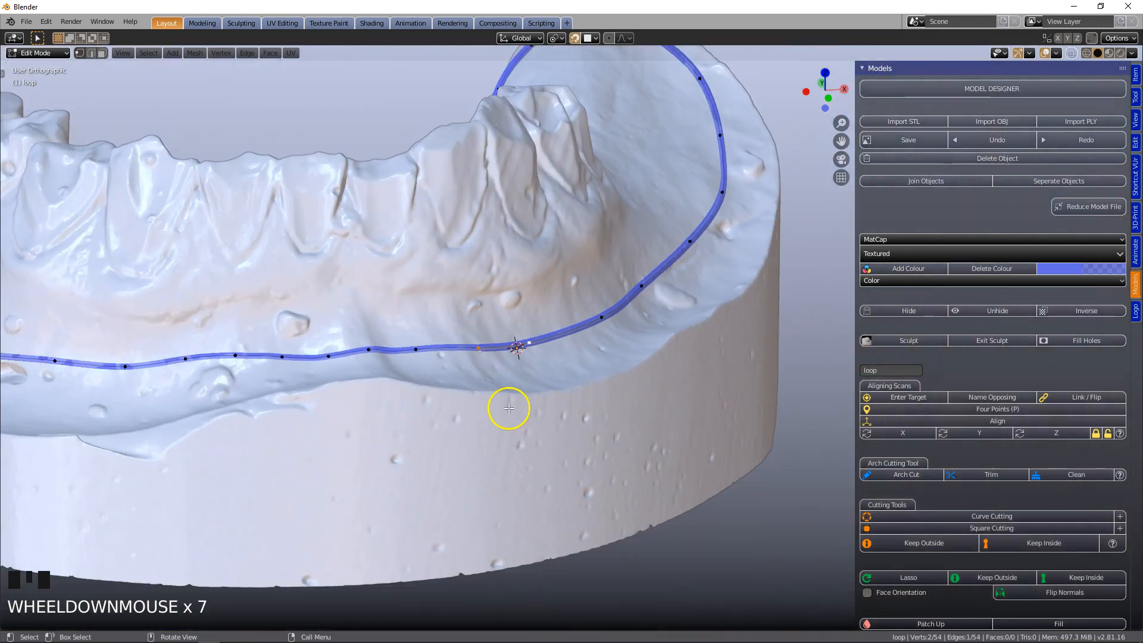
Trim the lower model along the closed cutting curve and clean away the base, keeping the part with the teeth.
scroll(495, 409, "down", 3)
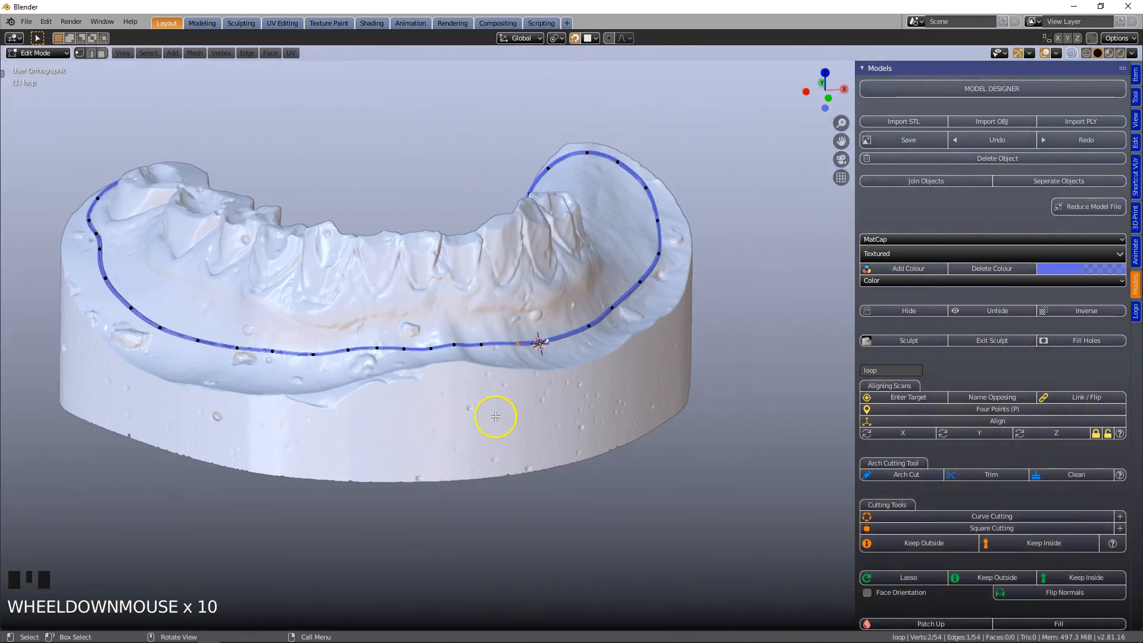
left_click(987, 476)
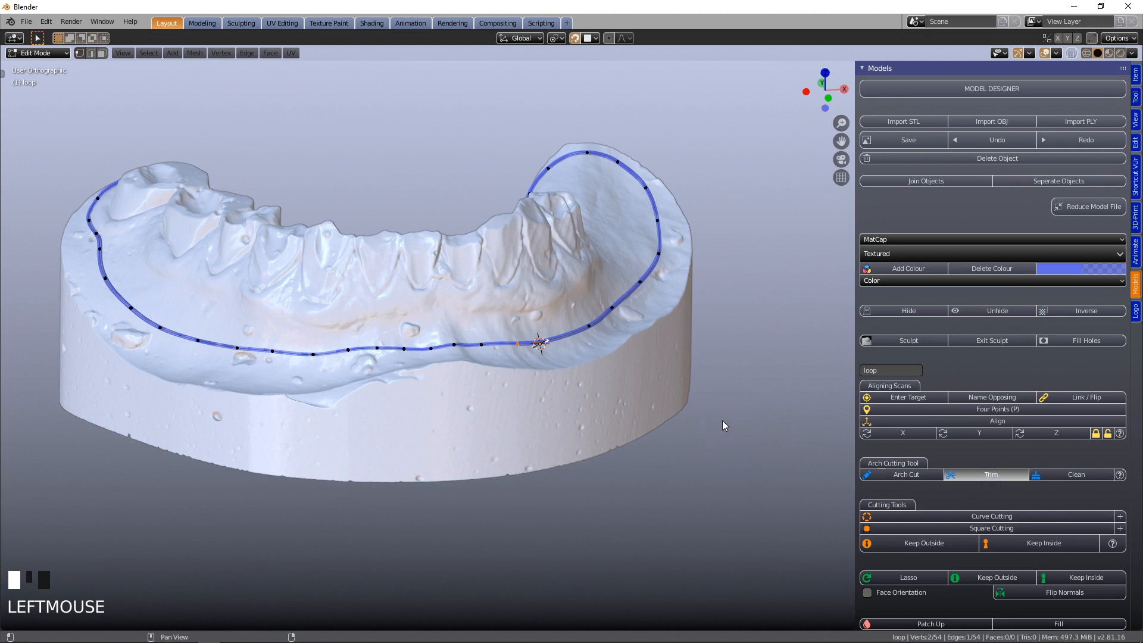
scroll(566, 339, "up", 3)
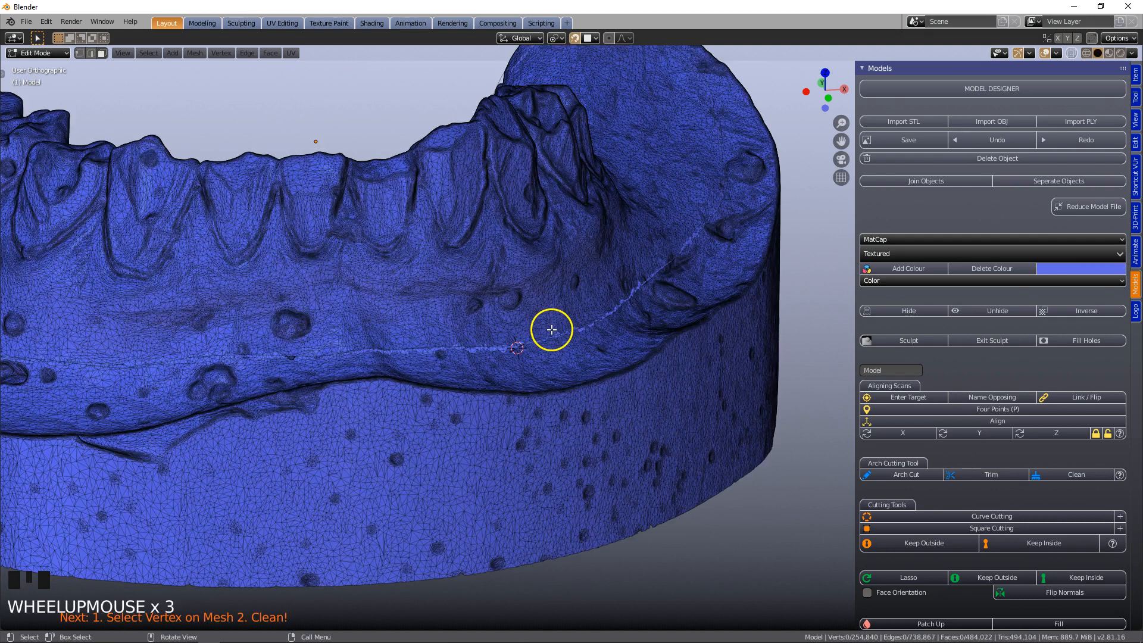
scroll(551, 329, "up", 2)
left_click(388, 241)
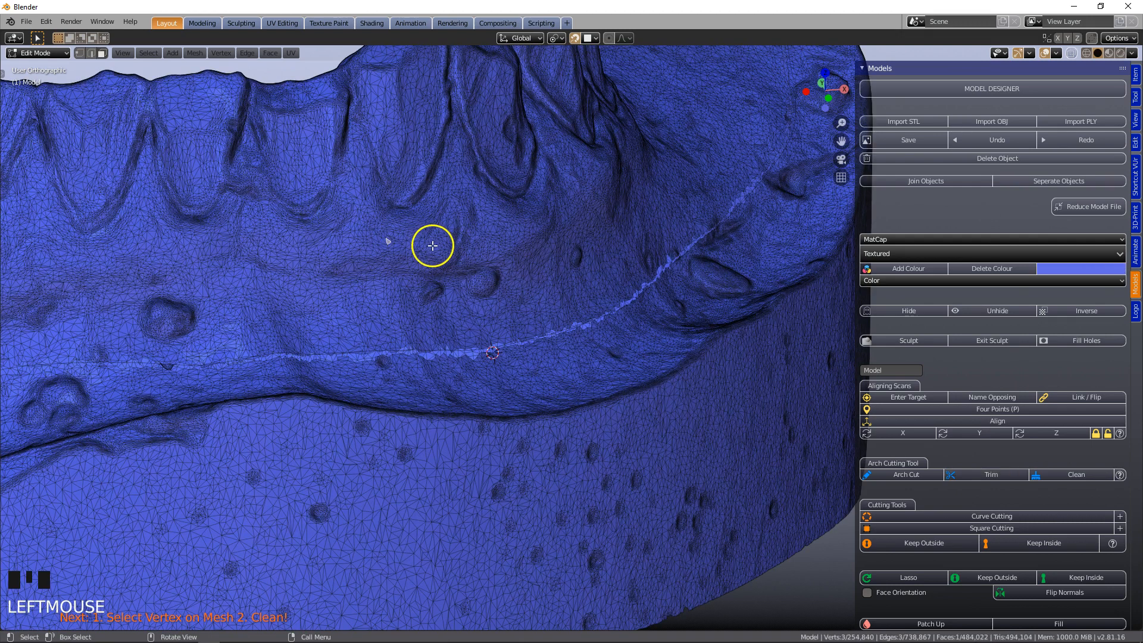
scroll(461, 274, "down", 3)
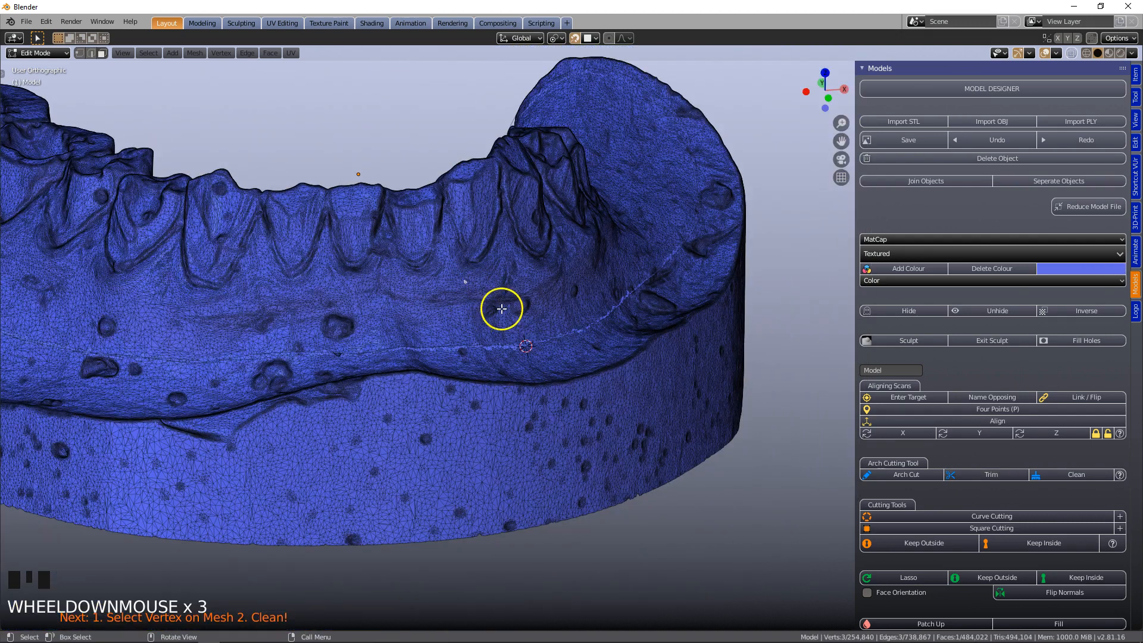
left_click(1071, 479)
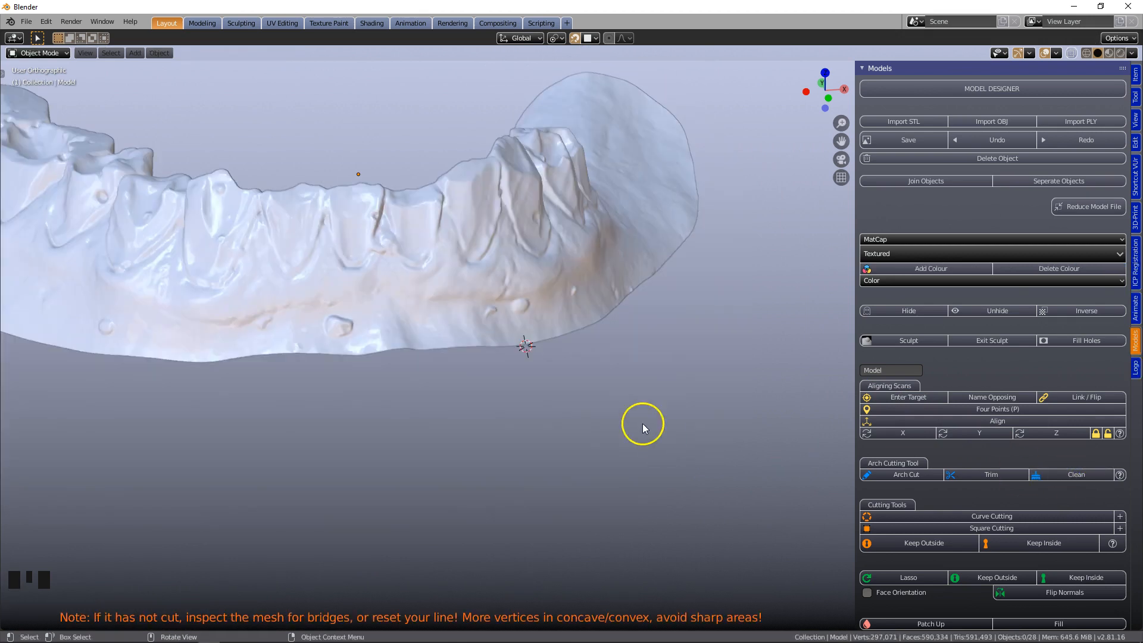
Save the project as untitled.blend in the Documents folder.
scroll(385, 334, "down", 2)
middle_click_drag(275, 318, 612, 304)
scroll(607, 308, "up", 3)
scroll(613, 305, "down", 3)
middle_click_drag(693, 319, 650, 288, "shift")
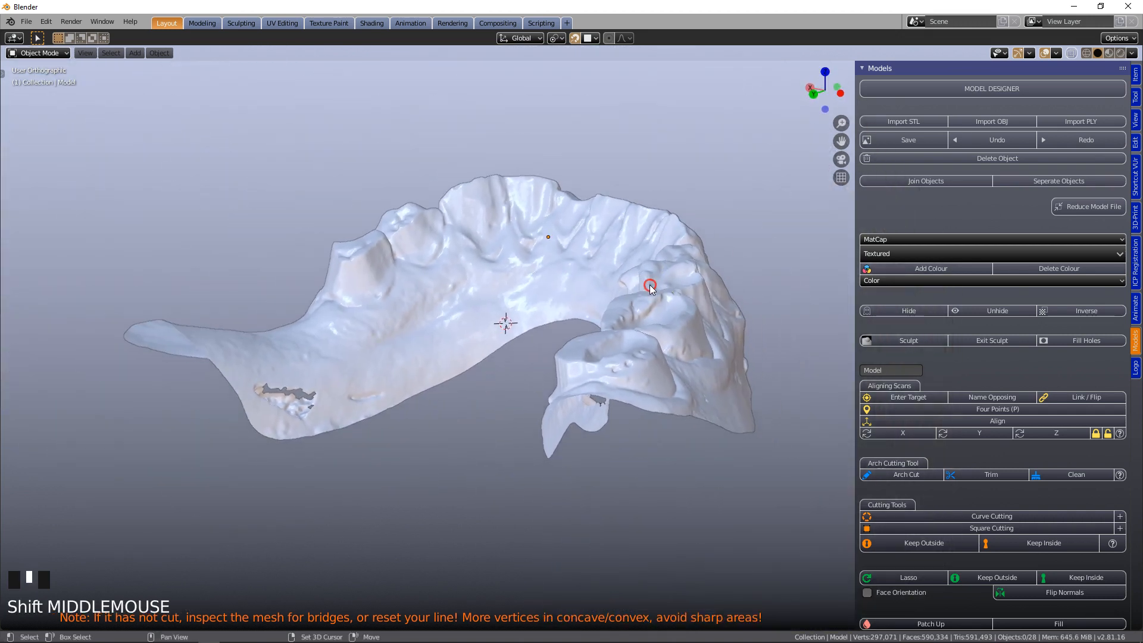
left_click(27, 21)
left_click(69, 106)
left_click(933, 557)
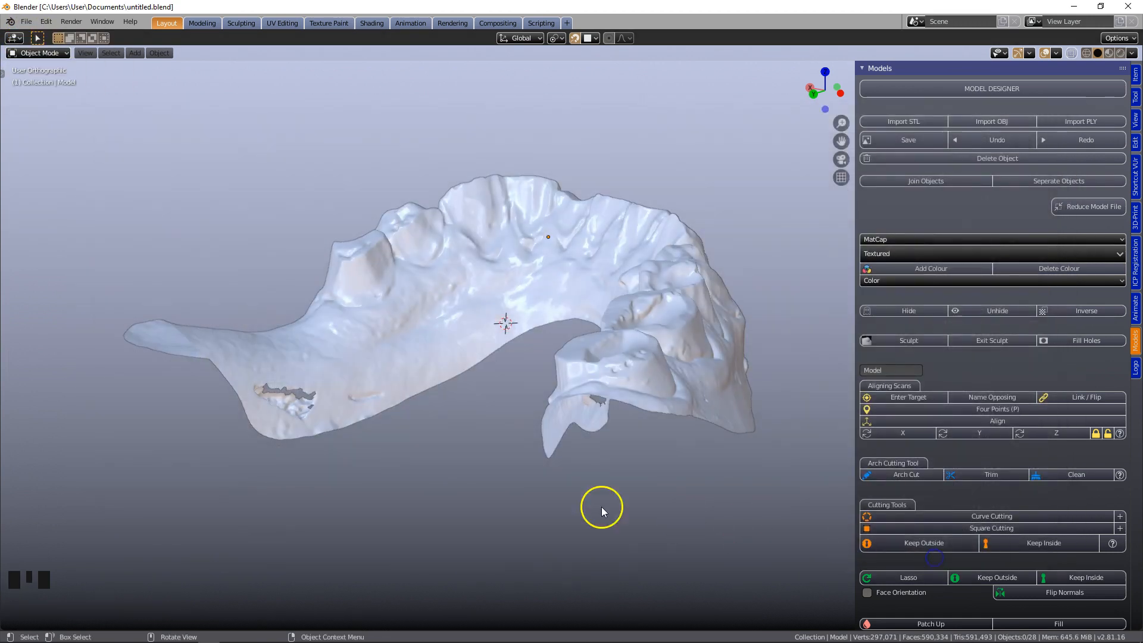
Select the trimmed lower arch and generate a lower base for it.
scroll(504, 476, "up", 2)
middle_click_drag(503, 475, 634, 451)
middle_click_drag(516, 423, 365, 408, "shift")
left_click(667, 331)
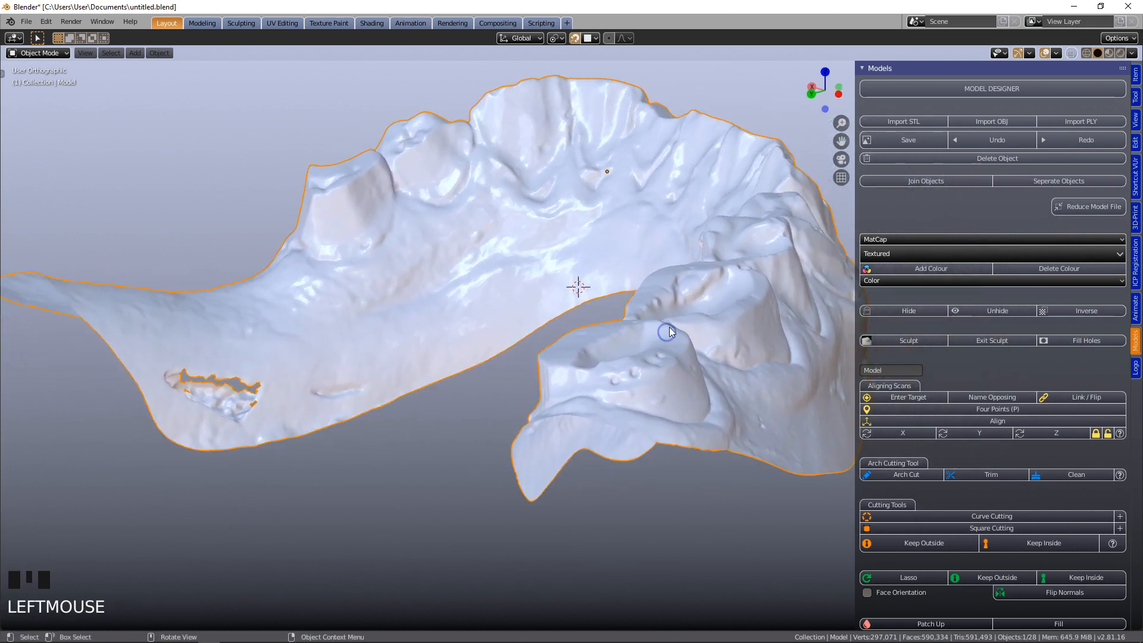
scroll(989, 453, "down", 9)
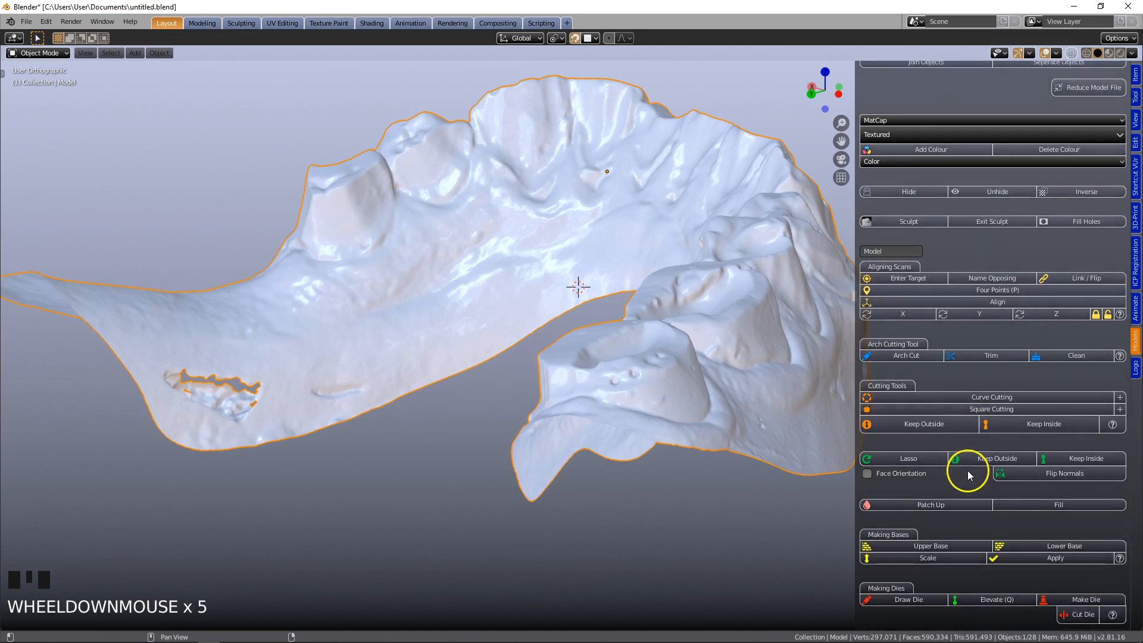
left_click(1056, 452)
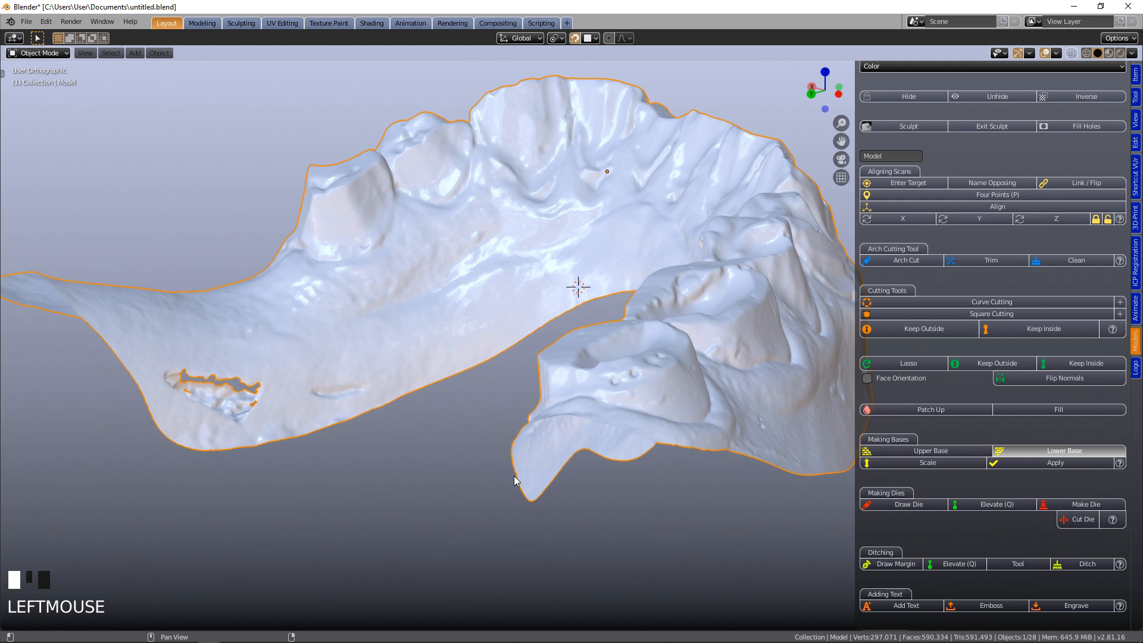
Examine the generated base and its transition to the gum edge around the damaged patch and behind the last molars.
middle_click_drag(513, 475, 543, 355)
scroll(416, 350, "up", 4)
middle_click_drag(415, 349, 696, 403)
scroll(432, 491, "down", 3)
scroll(285, 472, "up", 4)
scroll(357, 420, "down", 4)
middle_click_drag(357, 421, 372, 336)
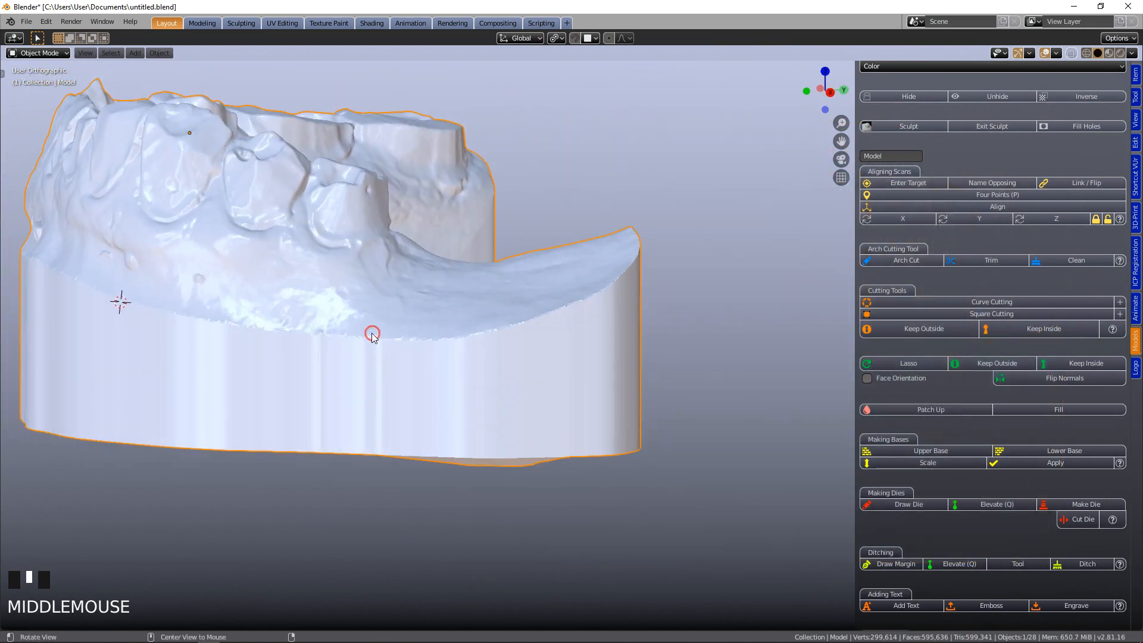
Clip the view to a narrow slice through the based model, examine its cross-section, and restore the full view.
key("alt+b")
left_click_drag(504, 162, 513, 598)
middle_click_drag(512, 598, 472, 495)
scroll(351, 460, "up", 3)
middle_click_drag(339, 462, 683, 366)
scroll(695, 379, "up", 4)
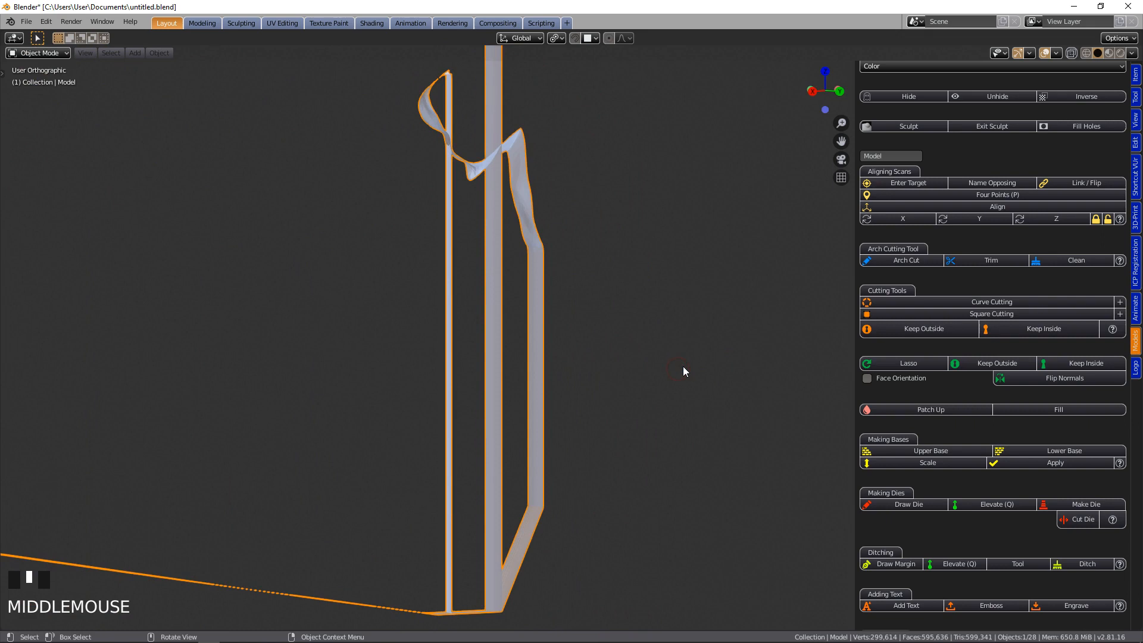
scroll(684, 367, "down", 2)
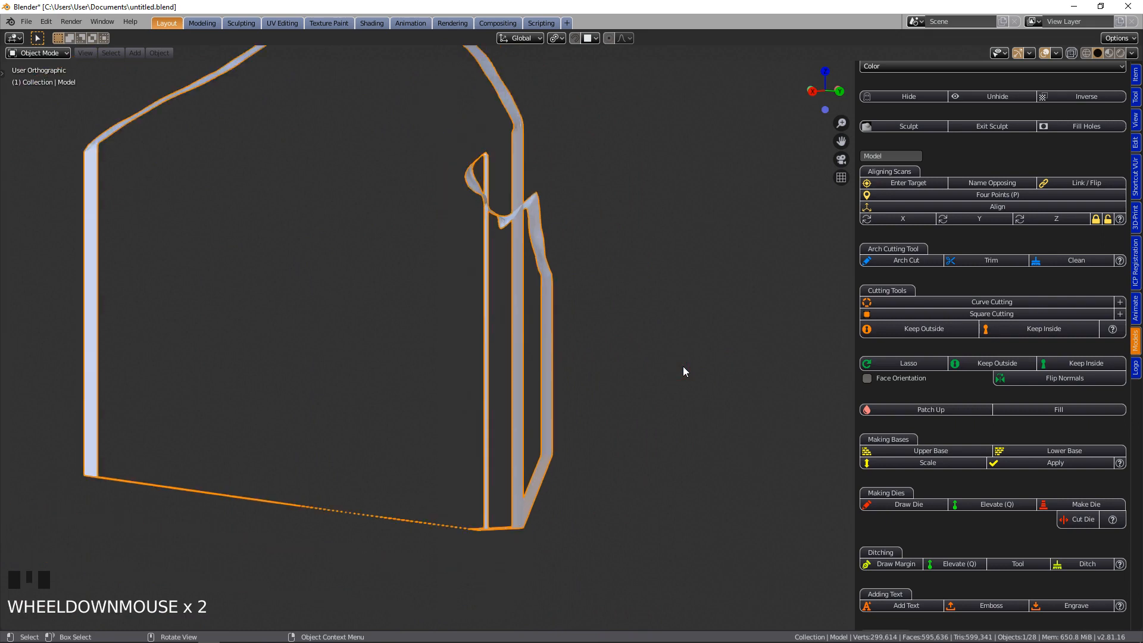
key("alt+b")
scroll(683, 366, "down", 6)
middle_click_drag(683, 366, 555, 388)
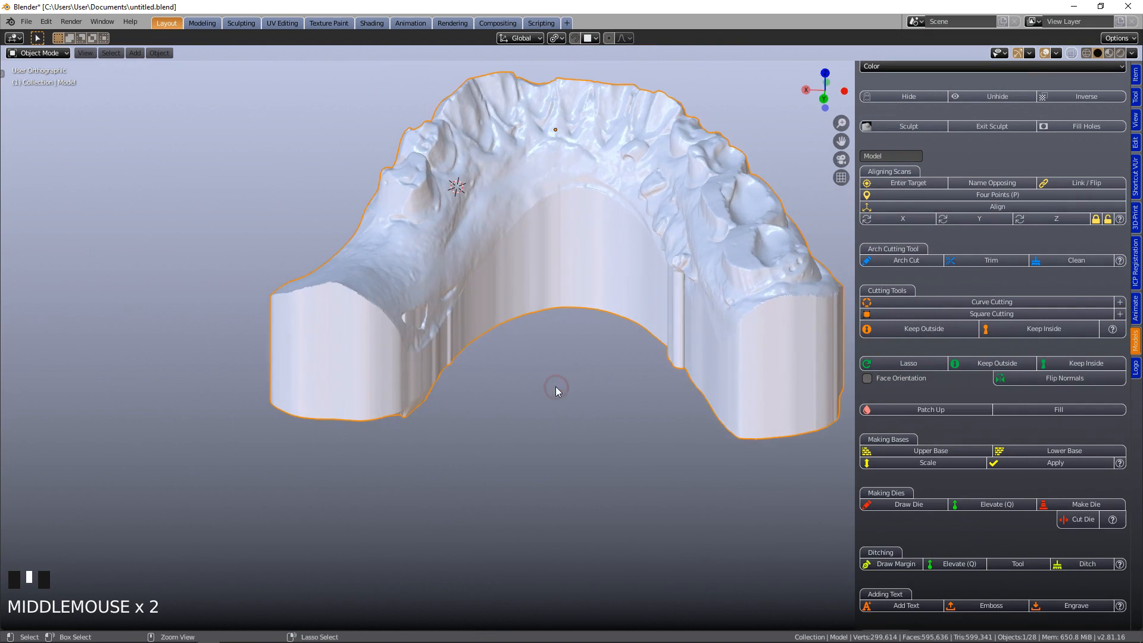
Undo the lower base and delete the blue colour from the arch.
key("ctrl+z")
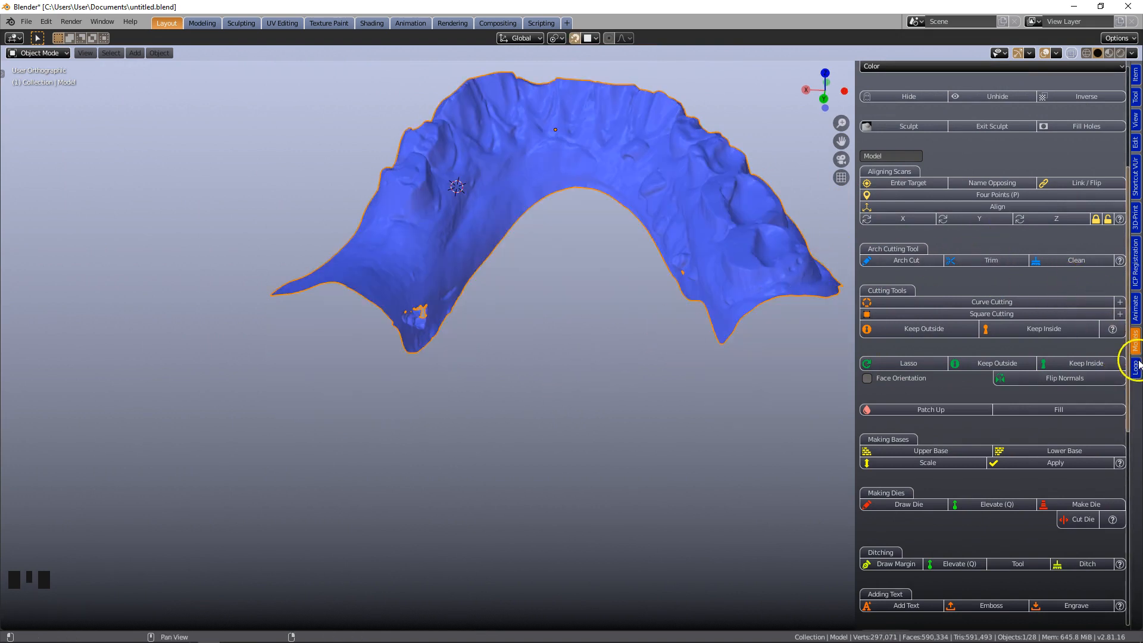
middle_click_drag(728, 356, 652, 571)
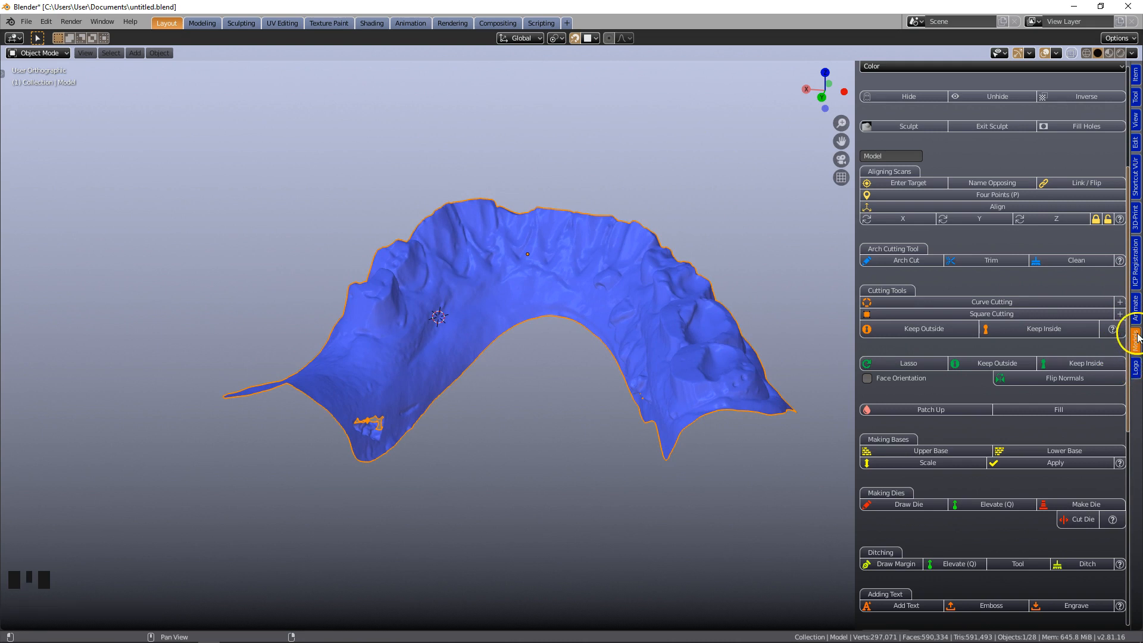
scroll(1033, 272, "up", 13)
left_click(1012, 271)
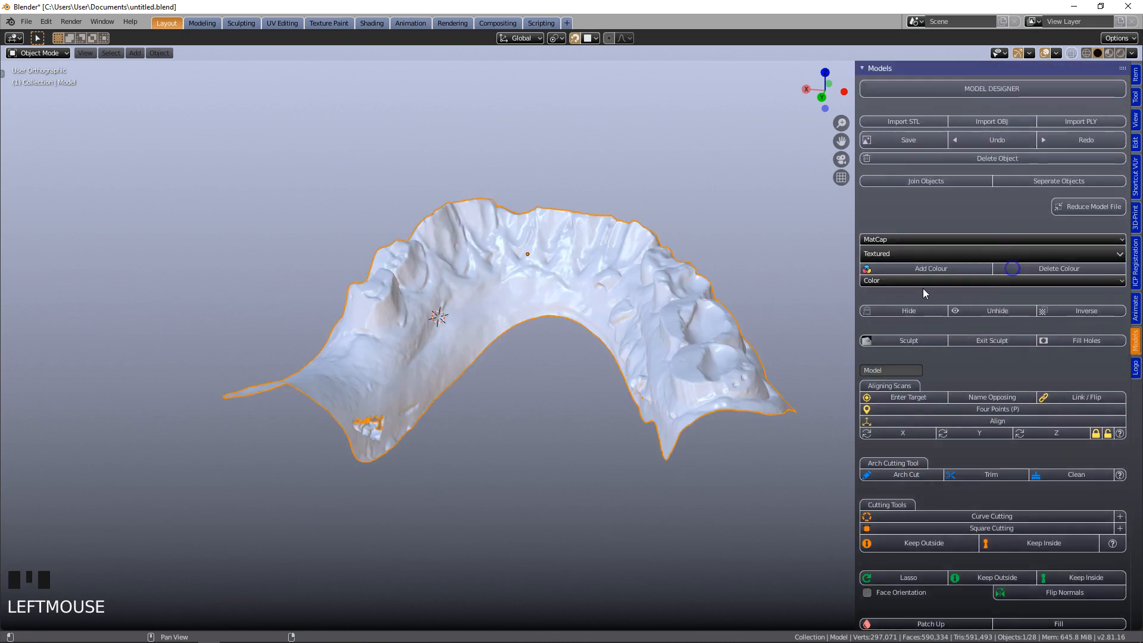
Open the lower arch mesh for editing at the damaged inner gum and turn on X-ray display.
middle_click_drag(513, 403, 456, 414)
scroll(404, 425, "up", 6)
middle_click_drag(377, 427, 886, 360, "shift")
left_click(522, 404)
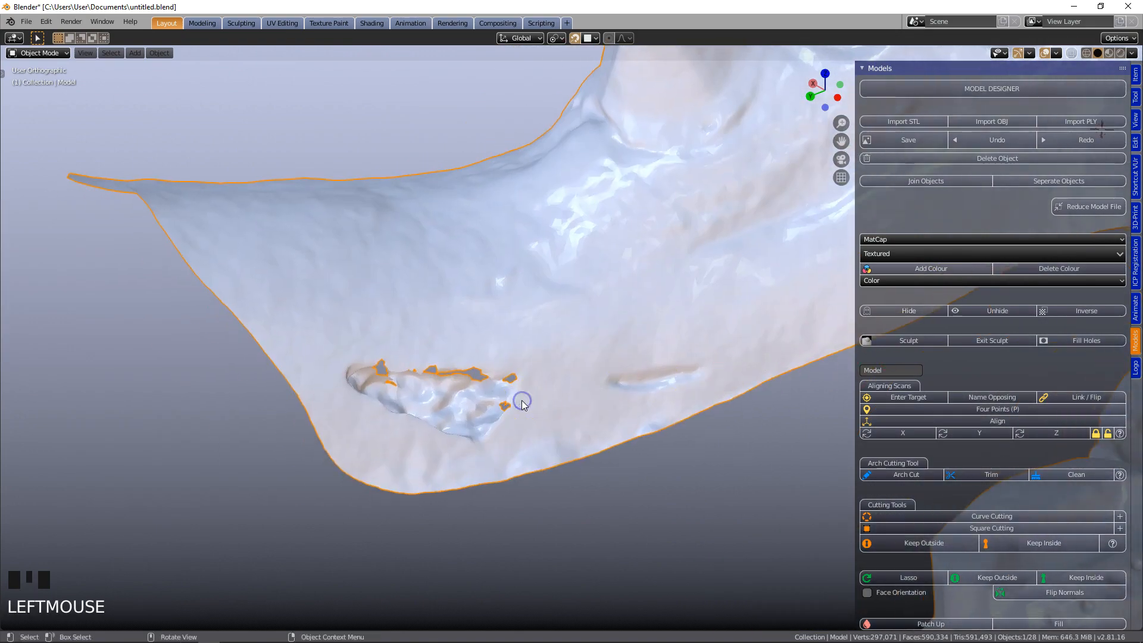
key("Tab")
scroll(522, 405, "up", 2)
middle_click_drag(518, 403, 476, 400)
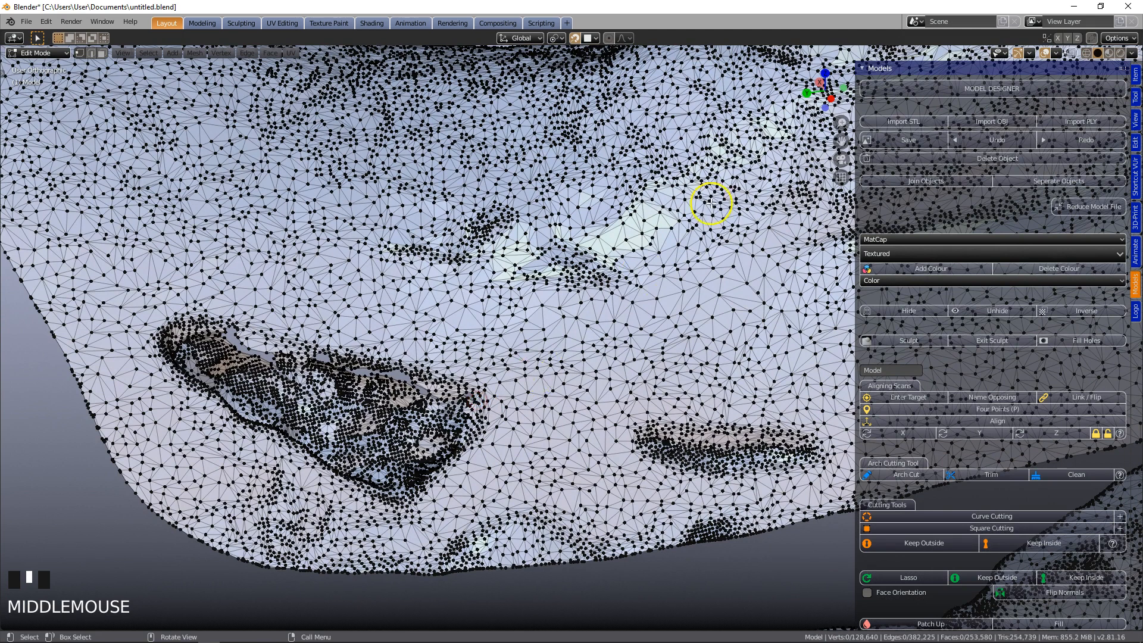
left_click(1072, 52)
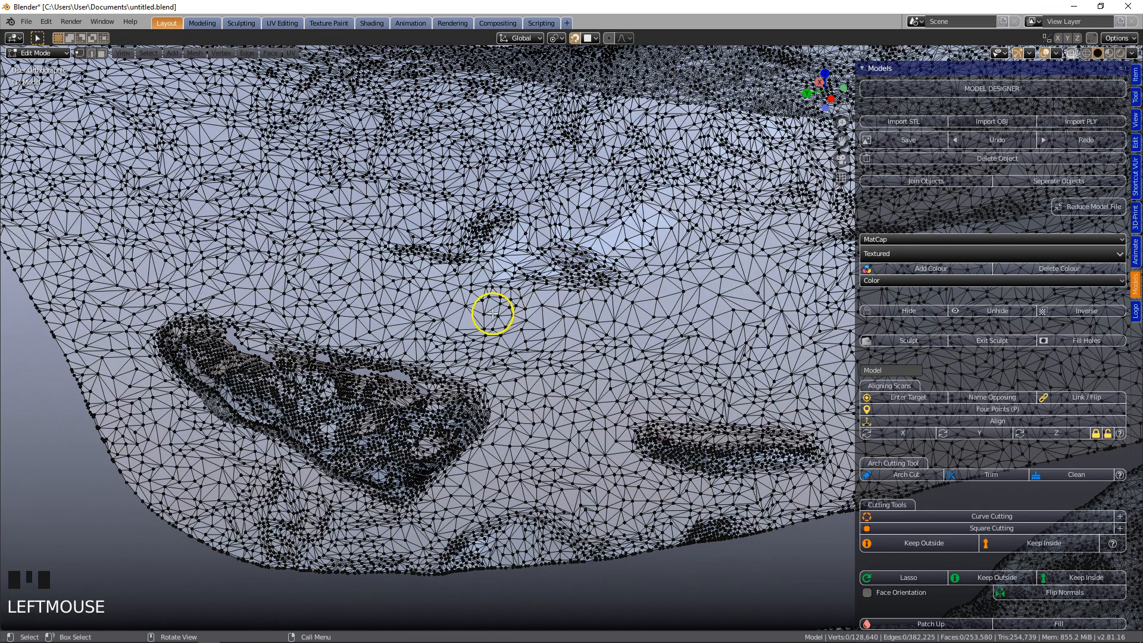
Circle-select the vertices of the damaged patch and the neighbouring slit on the inner gum, and delete them.
scroll(447, 329, "down", 1)
key("c")
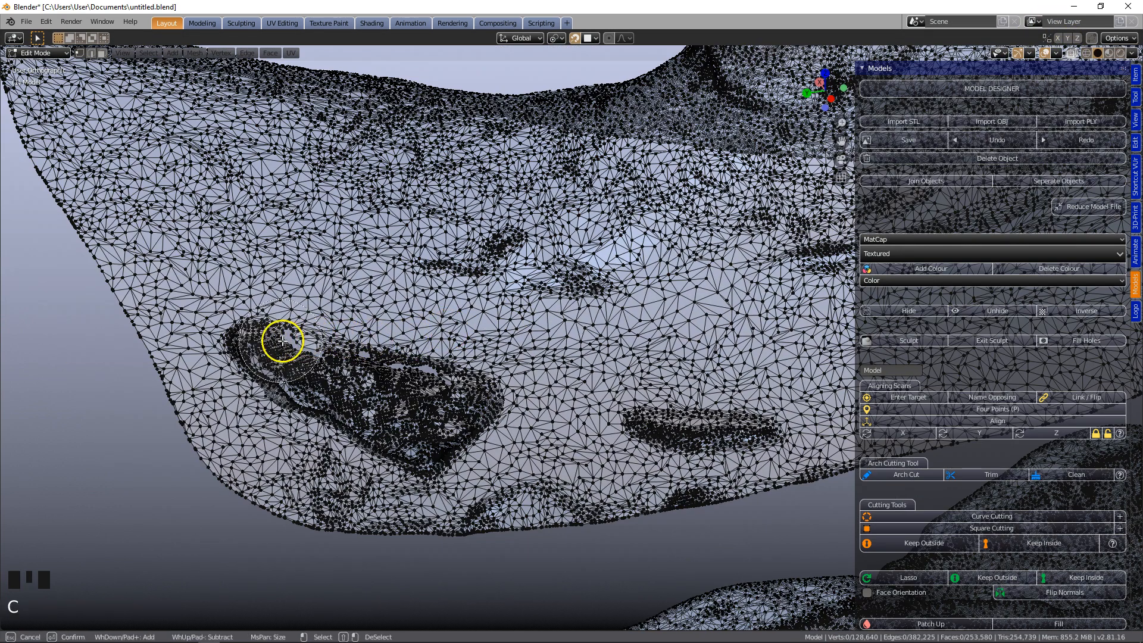
mouse_move(257, 335)
left_mouse_down()
mouse_move(403, 434)
mouse_move(452, 408)
mouse_move(379, 373)
mouse_move(447, 375)
left_mouse_up()
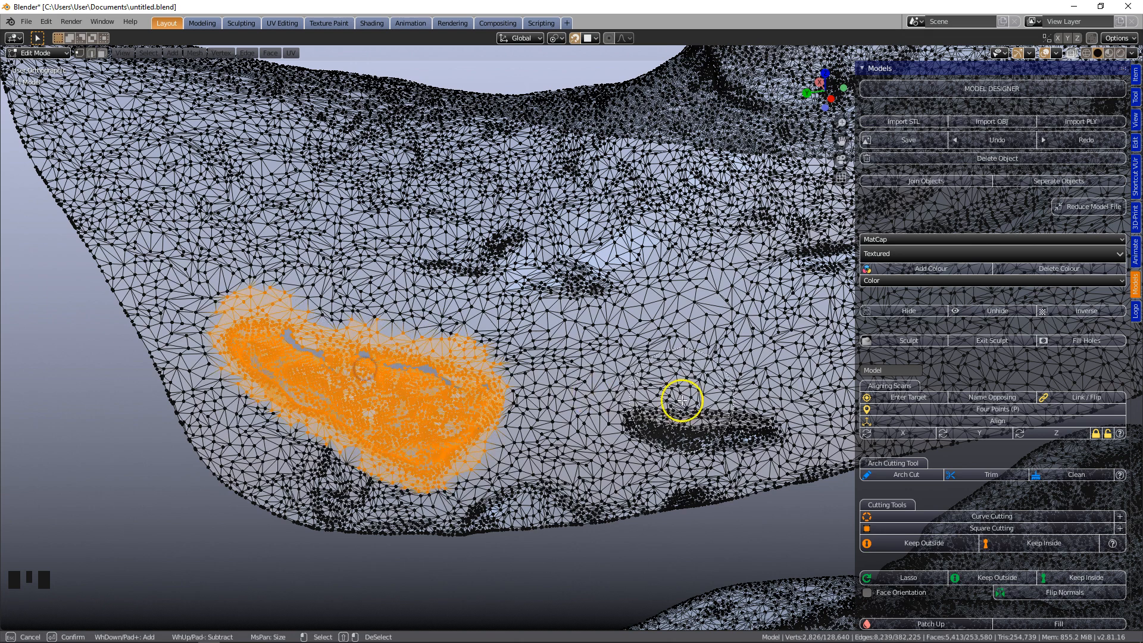
left_click_drag(652, 417, 764, 416)
right_click(758, 410)
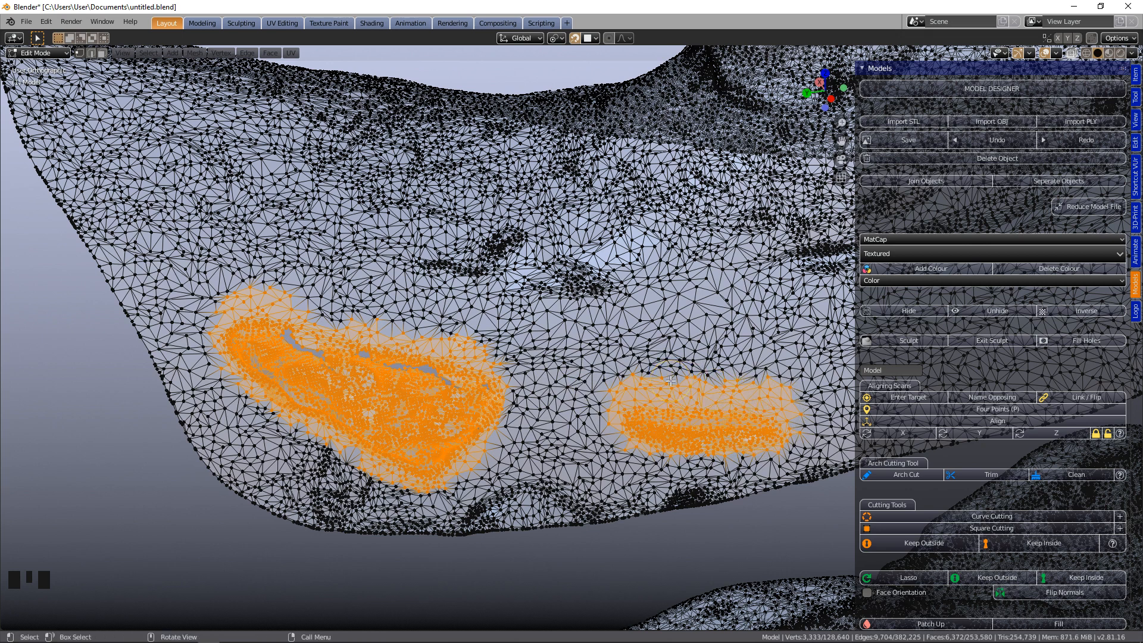
key("x")
left_click(607, 380)
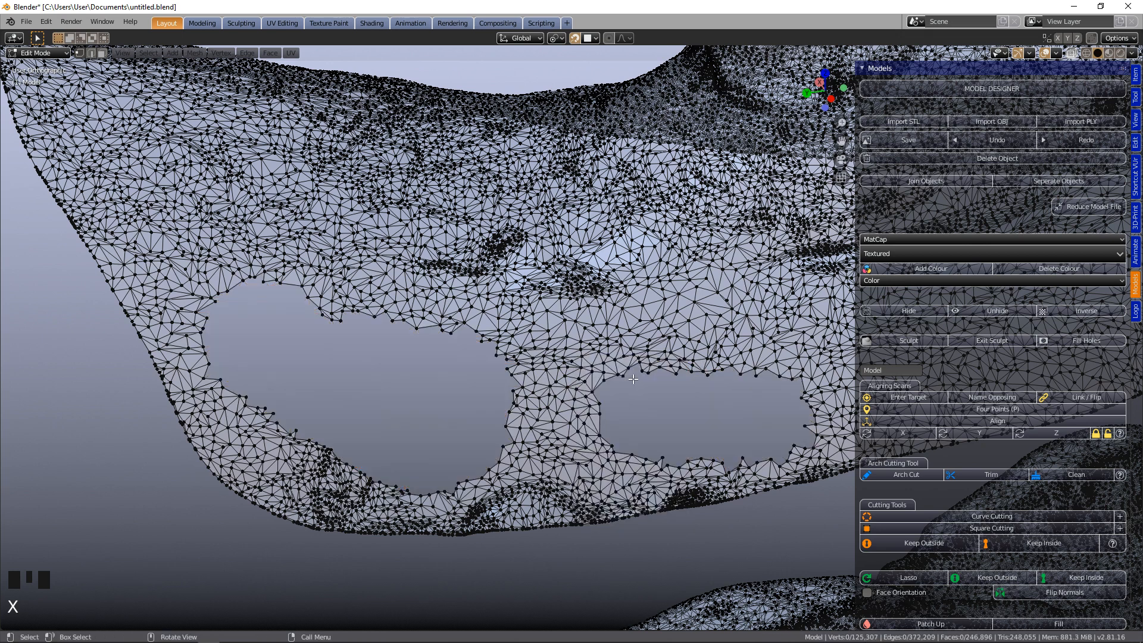
Leave mesh editing of the lower arch and turn off X-ray display.
scroll(632, 379, "down", 4)
middle_click_drag(611, 405, 711, 395)
middle_click_drag(708, 334, 271, 434, "shift")
middle_click_drag(585, 382, 730, 365)
scroll(655, 349, "up", 7)
scroll(684, 369, "down", 4)
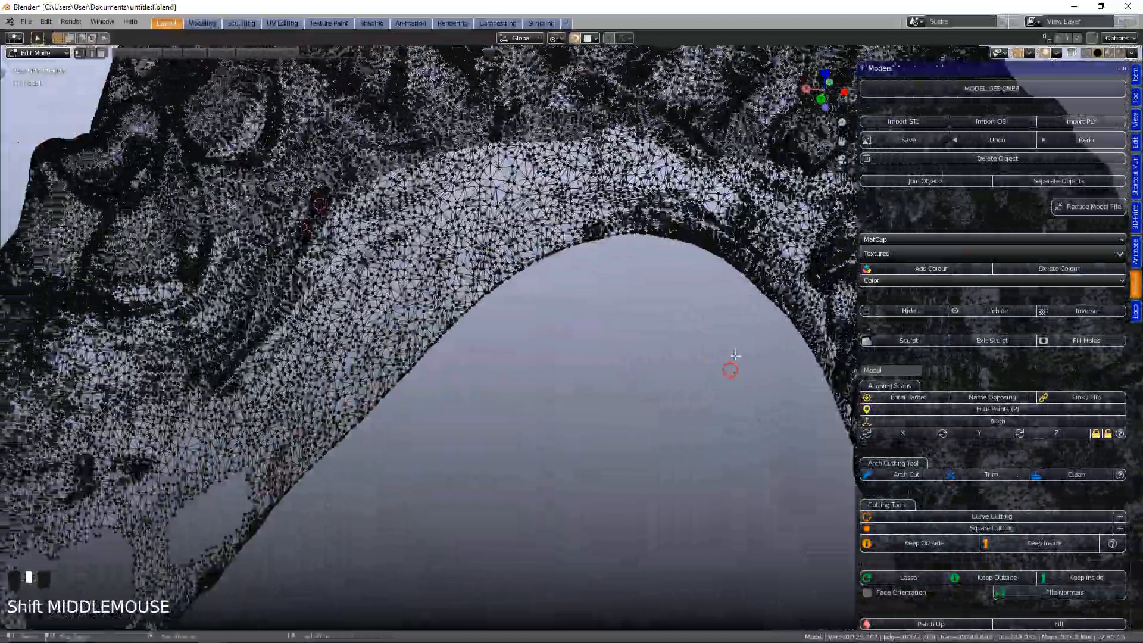
scroll(697, 354, "down", 2)
key("Tab")
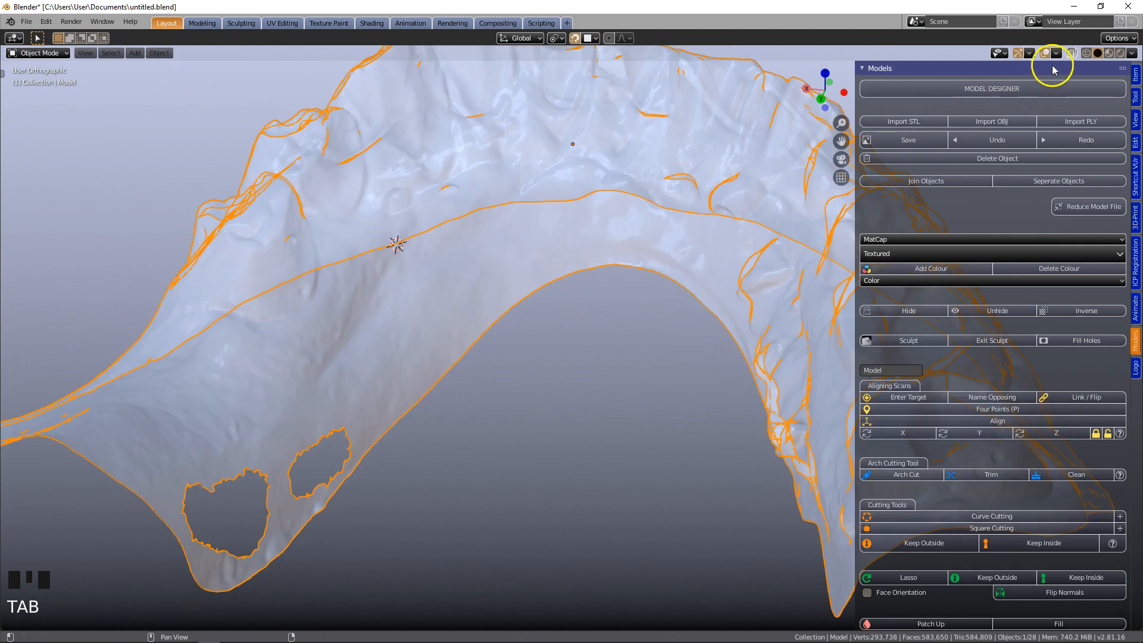
left_click(1071, 53)
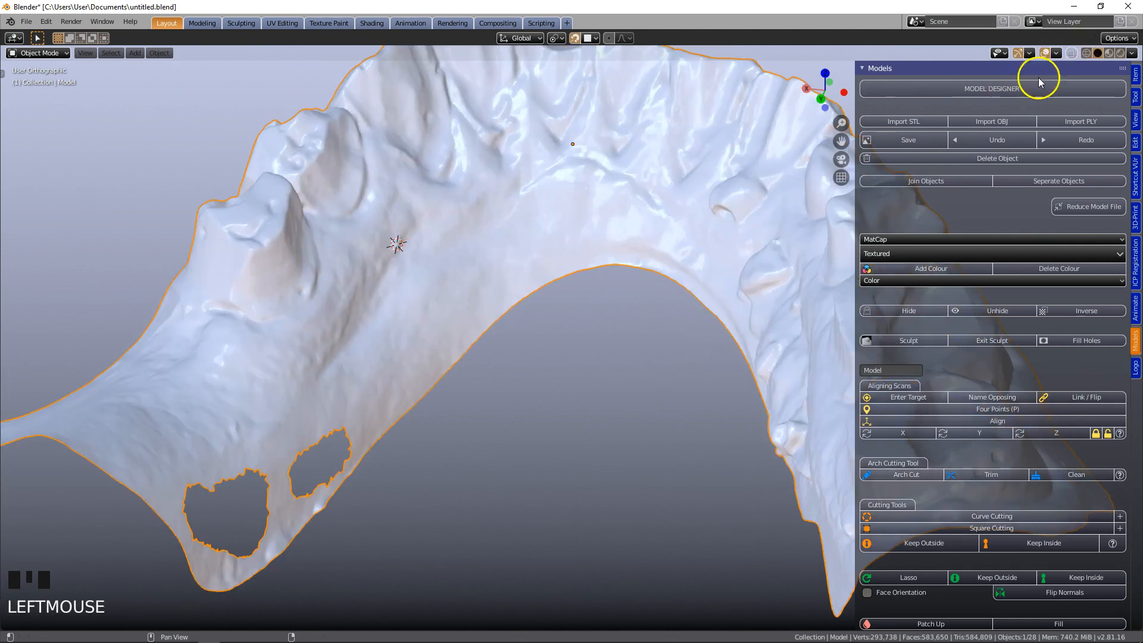
Fill the two holes in the inner gum of the lower arch.
middle_click_drag(516, 344, 484, 336)
left_click(1073, 342)
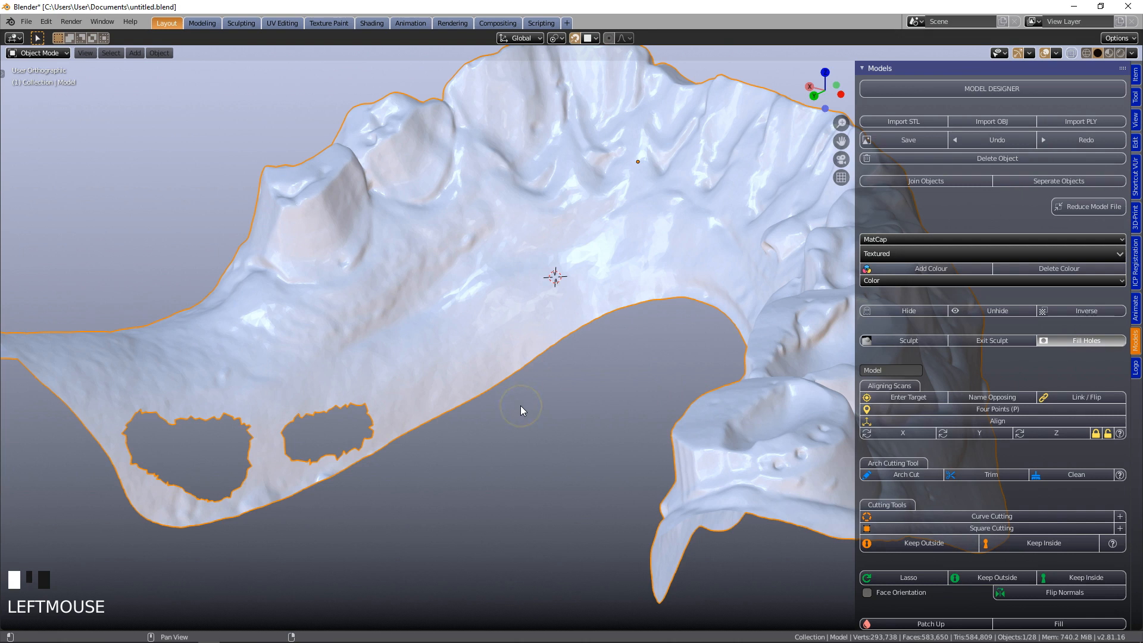
scroll(520, 405, "down", 2)
middle_click_drag(535, 401, 551, 423)
middle_click_drag(653, 416, 576, 415, "shift")
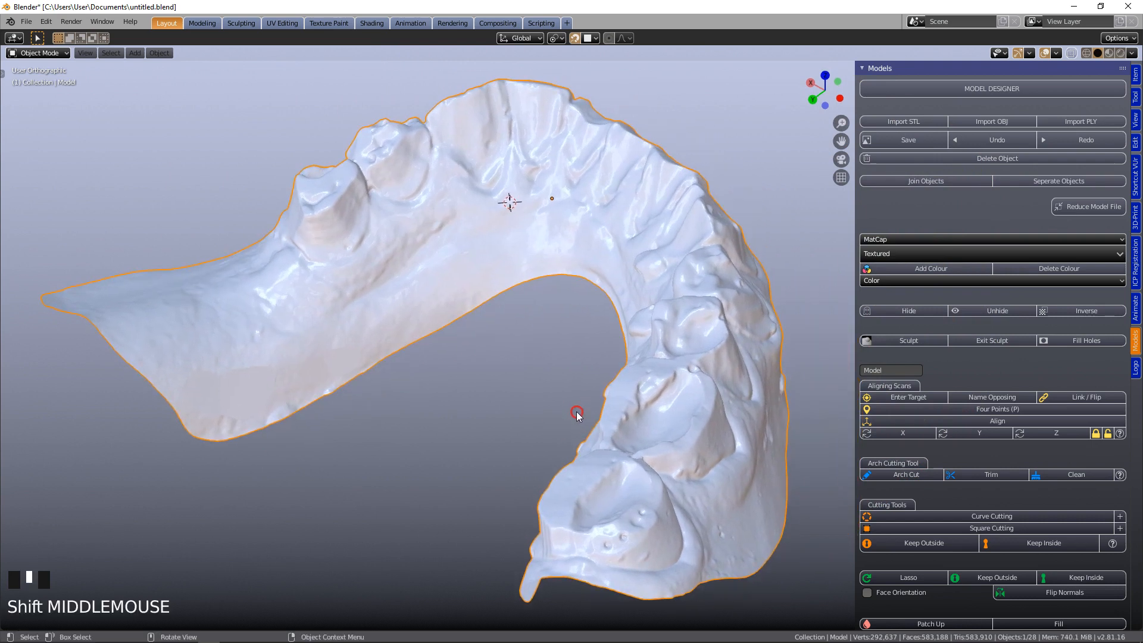
Generate a lower base for the repaired arch.
scroll(577, 415, "down", 1)
scroll(926, 516, "down", 7)
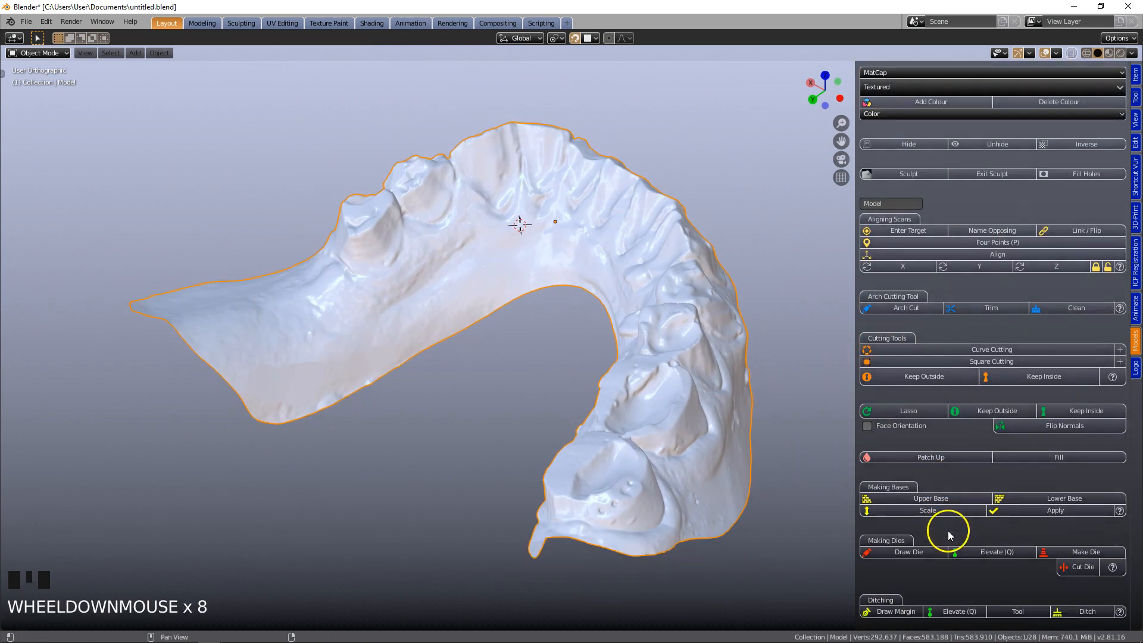
left_click(1051, 499)
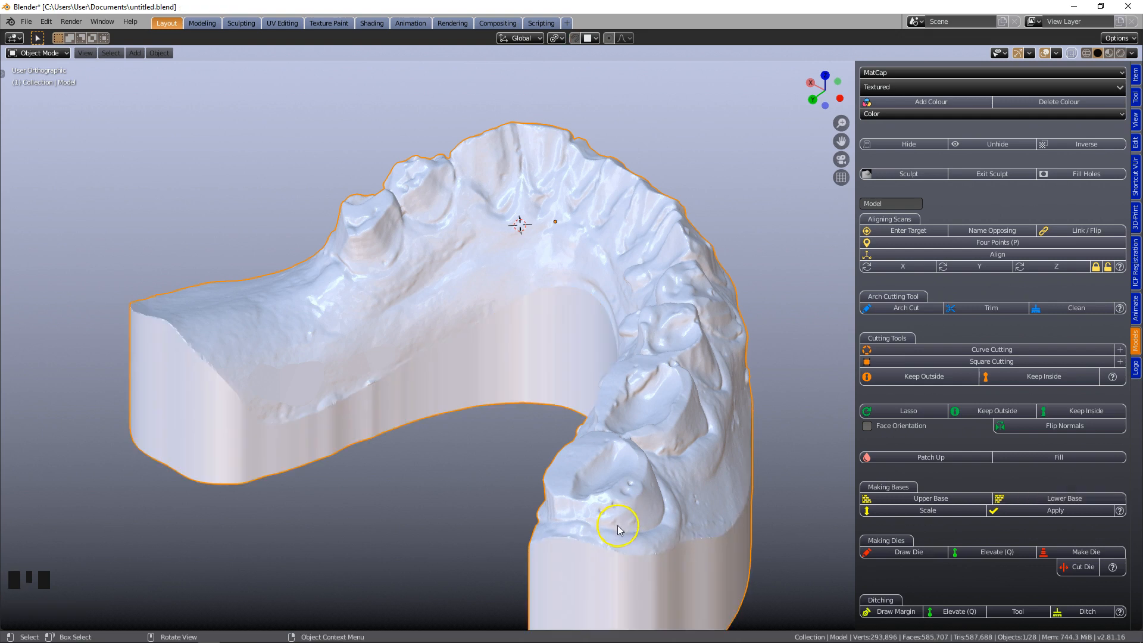
scroll(622, 516, "down", 2)
middle_click_drag(622, 516, 411, 510)
scroll(455, 480, "up", 2)
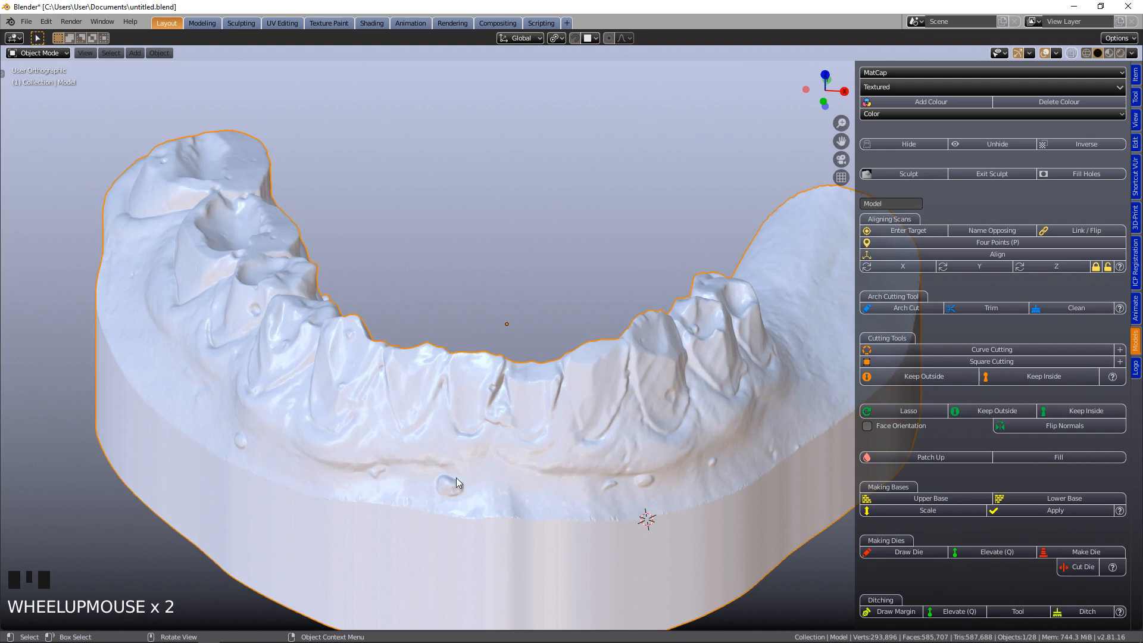
scroll(458, 482, "down", 2)
mouse_move(458, 472)
middle_mouse_down()
mouse_move(467, 421)
mouse_move(464, 454)
middle_mouse_up()
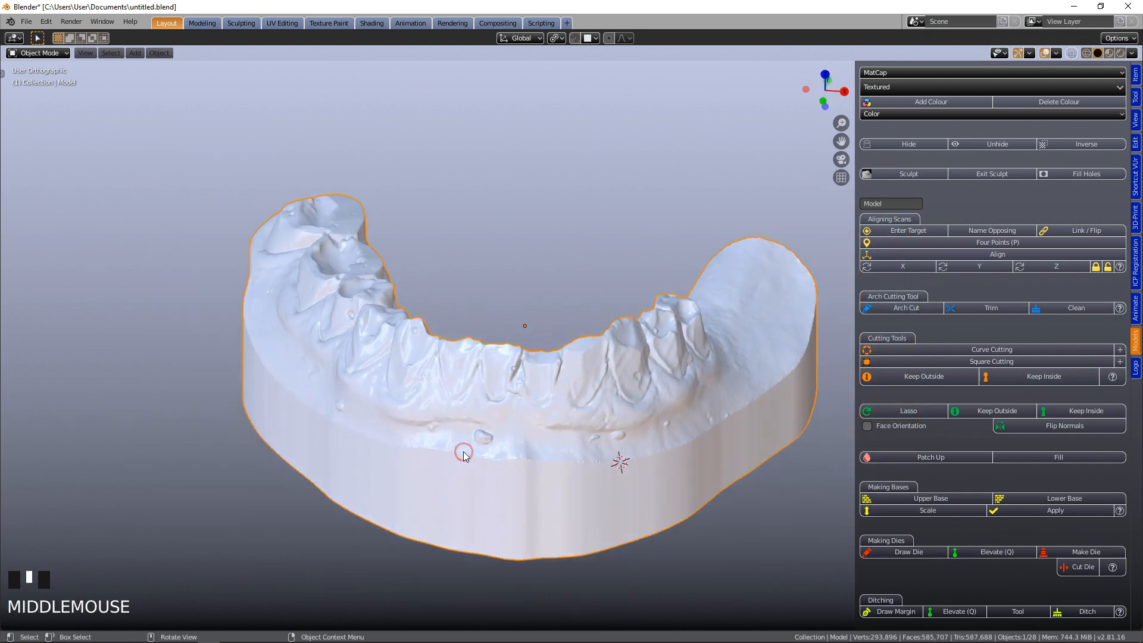
scroll(464, 455, "up", 1)
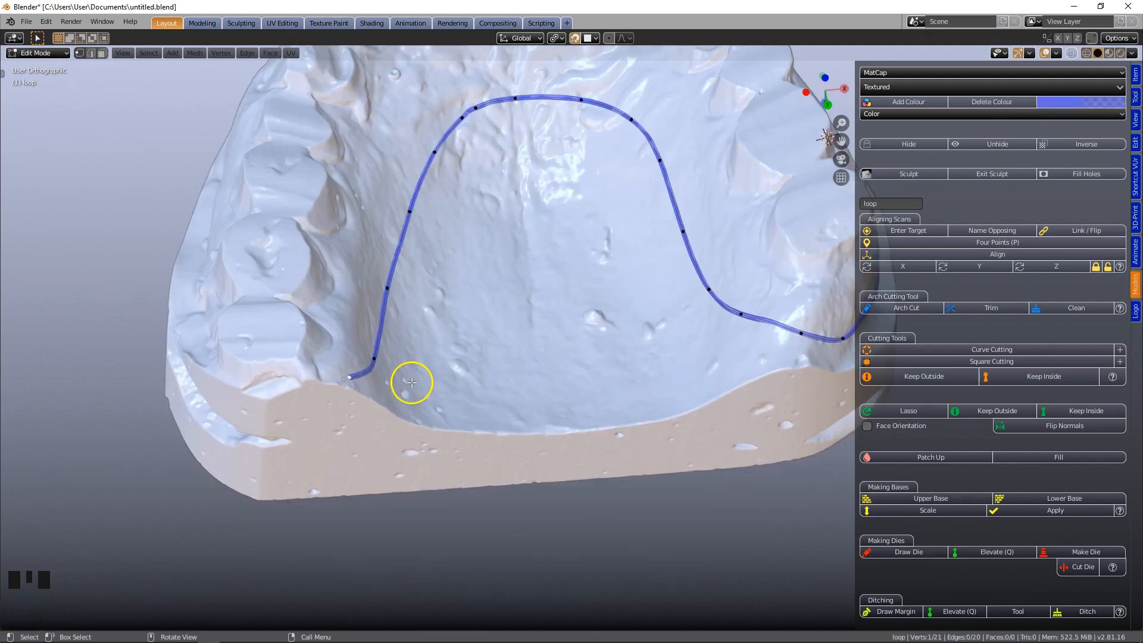
Extend the cutting curve from the palate edge to the gum directly behind the last molar.
scroll(353, 394, "up", 2)
middle_click_drag(322, 413, 677, 425, "shift")
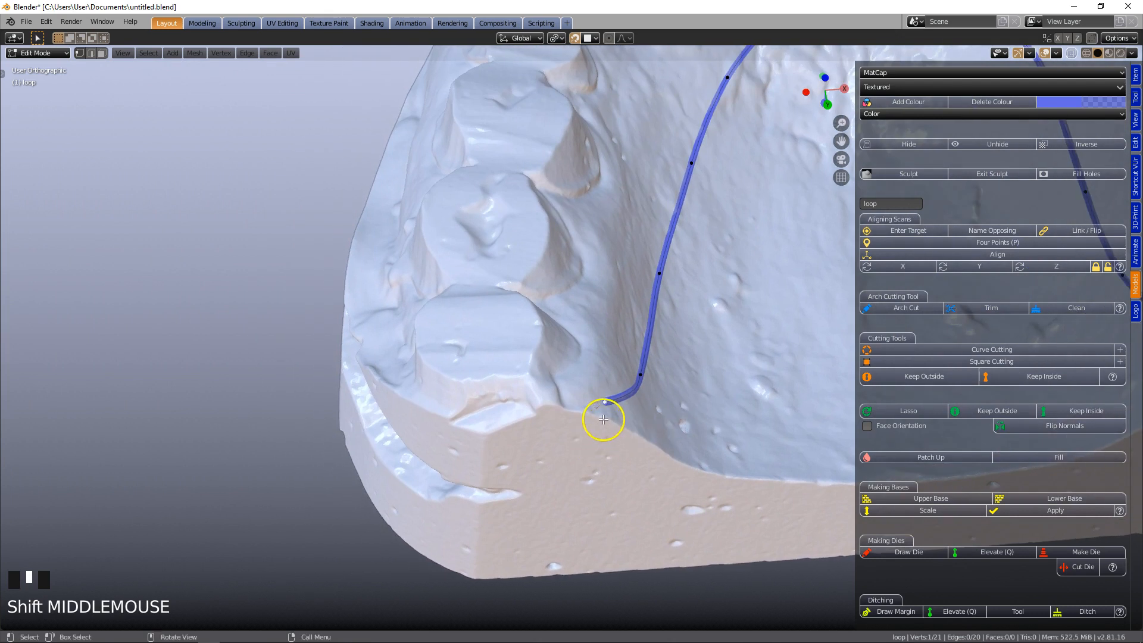
key("e")
left_click(569, 398)
key("e")
left_click(552, 397)
key("e")
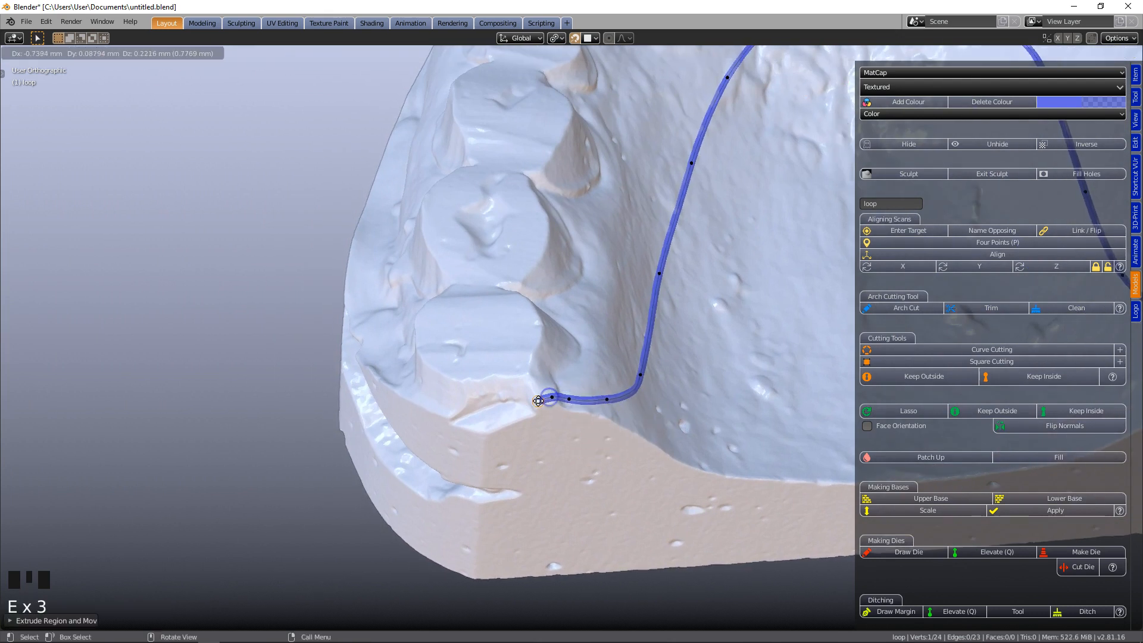
left_click(537, 402)
key("e")
left_click(528, 408)
Continue the cutting curve around the back of the last molar and onto the outer gum.
middle_click_drag(469, 447, 538, 430)
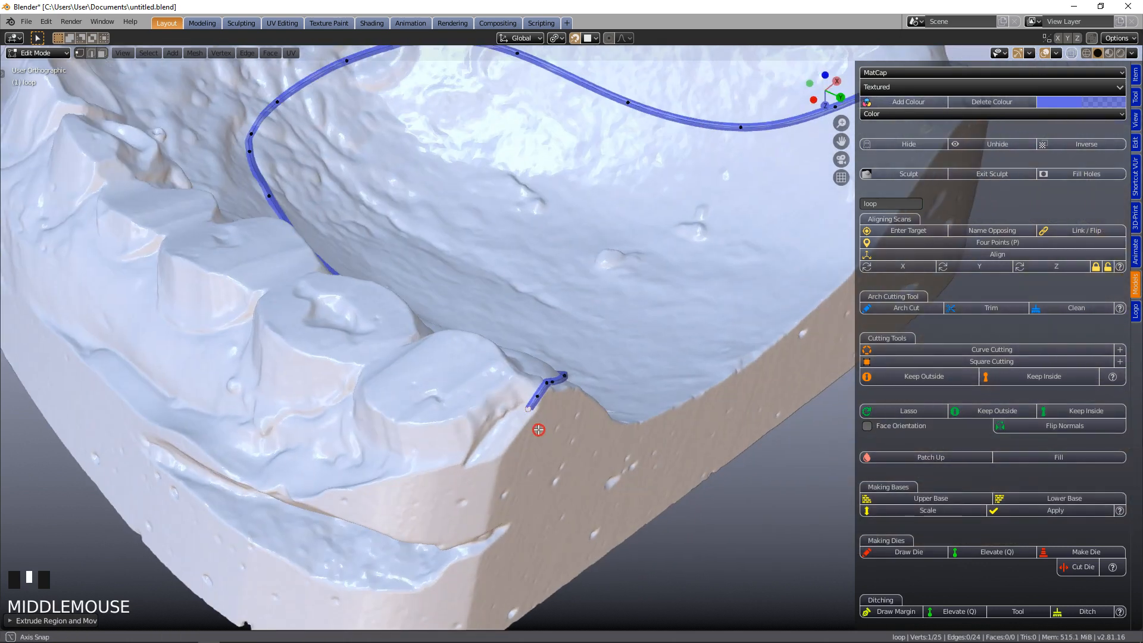
key("e")
left_click(504, 433)
key("e")
left_click(484, 450)
key("e")
left_click(464, 461)
key("e")
left_click(452, 462)
key("e")
left_click(426, 466)
key("e")
left_click(382, 474)
Run the cutting curve along the outer side gum toward the front teeth, passing between the teeth and the surface bubbles.
middle_click_drag(382, 474, 786, 410)
key("e")
left_click(328, 380)
middle_click_drag(327, 380, 417, 375)
middle_click_drag(417, 375, 645, 383, "shift")
scroll(685, 345, "up", 5)
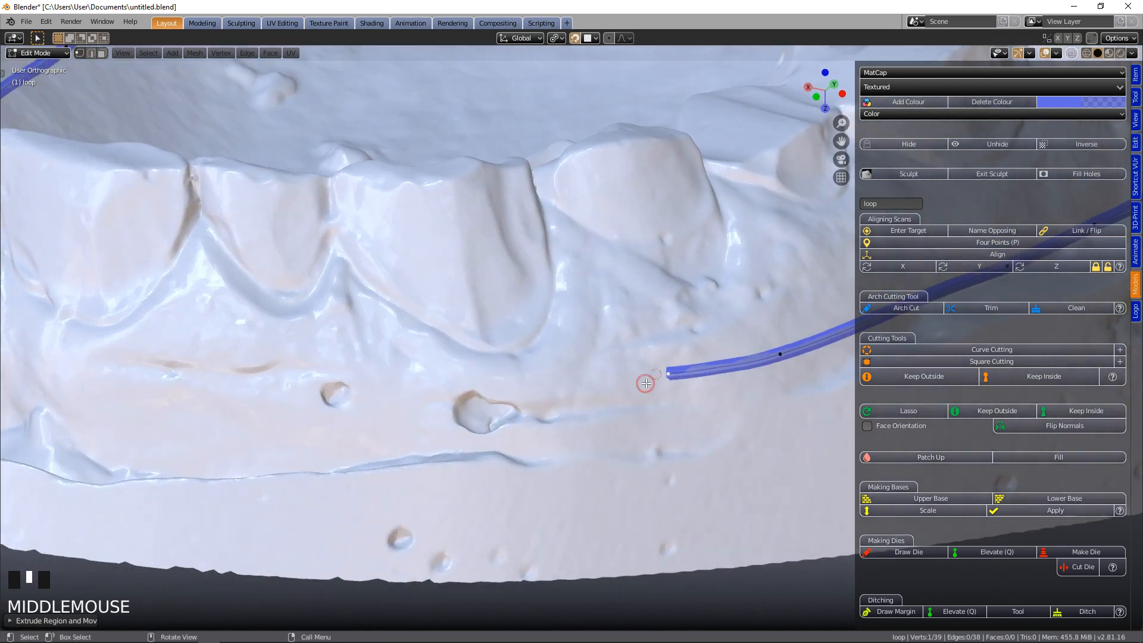
key("e")
left_click(571, 395)
key("e")
left_click(519, 378)
key("e")
left_click(468, 372)
key("e")
left_click(419, 366)
key("e")
left_click(370, 353)
key("e")
left_click(264, 387)
key("e")
left_click(177, 412)
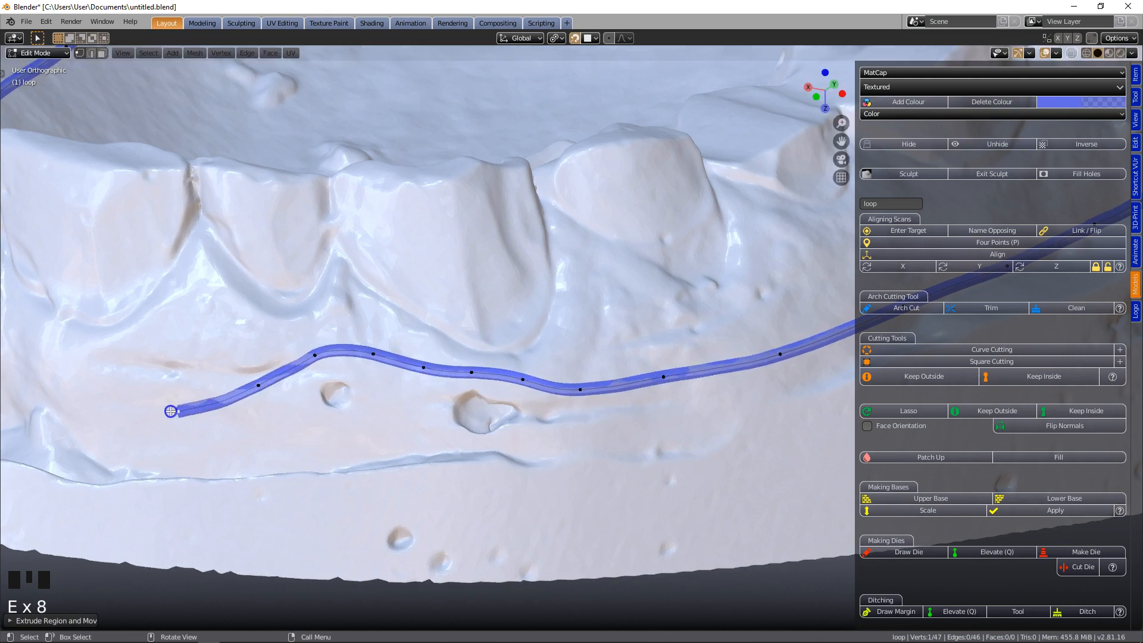
Trace the cutting curve across the outer gum of the front teeth.
middle_click_drag(238, 417, 793, 339)
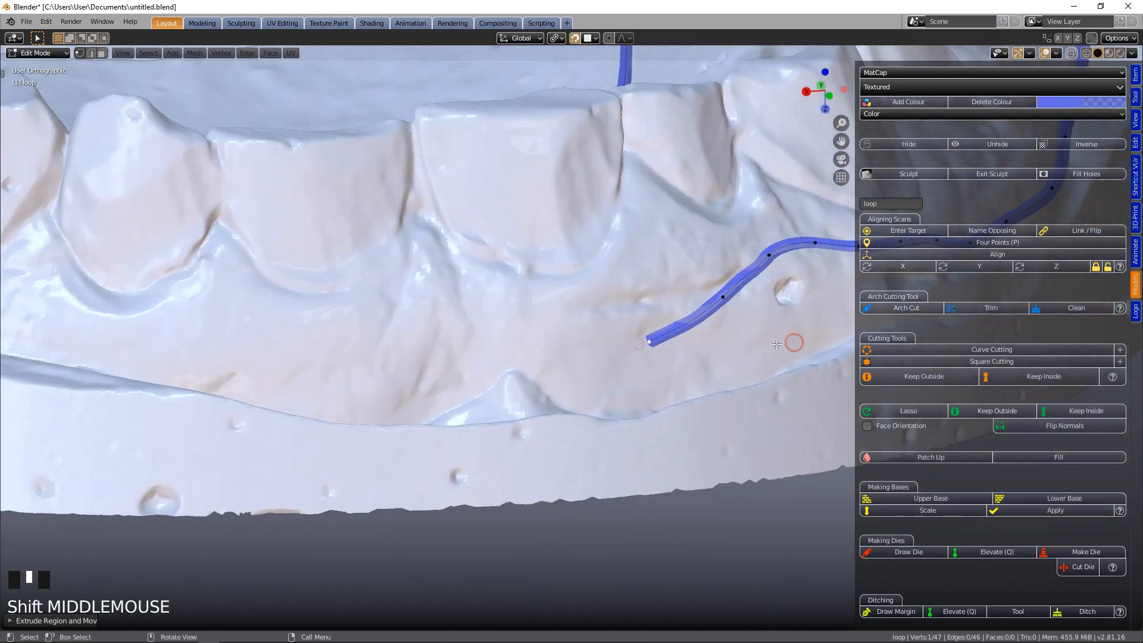
scroll(794, 339, "down", 2)
left_click(554, 346)
key("e")
left_click(487, 344)
key("e")
left_click(399, 346)
key("e")
left_click(312, 346)
key("e")
left_click(216, 336)
Continue the cutting curve along the outer gum of the opposite side toward the curve's starting point.
middle_click_drag(215, 336, 616, 296)
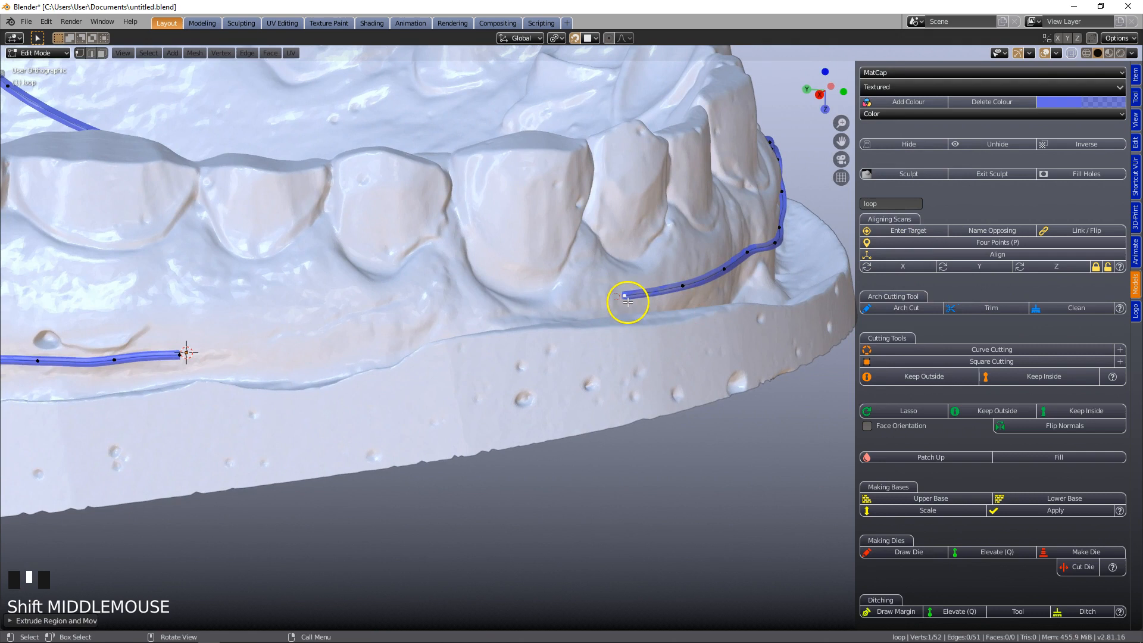
key("e")
left_click(576, 306)
key("e")
left_click(522, 310)
key("e")
left_click(444, 317)
key("e")
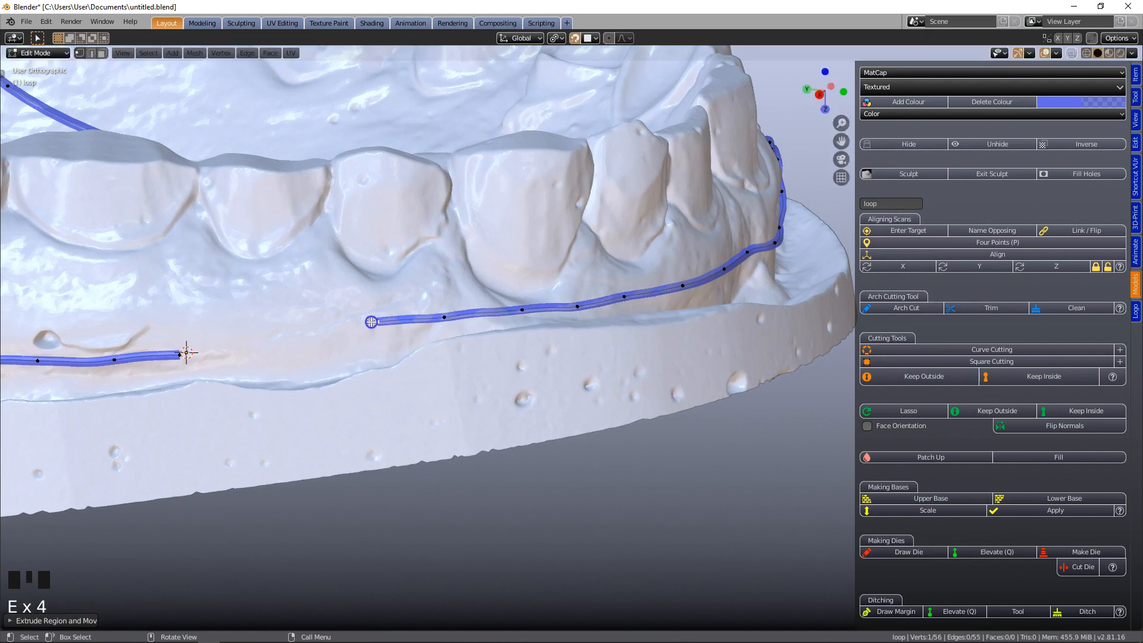
left_click(230, 337)
Close the cutting loop by joining its two open end vertices.
key("e")
scroll(229, 337, "up", 3)
middle_click_drag(226, 357, 759, 318, "shift")
left_click(415, 325, "shift")
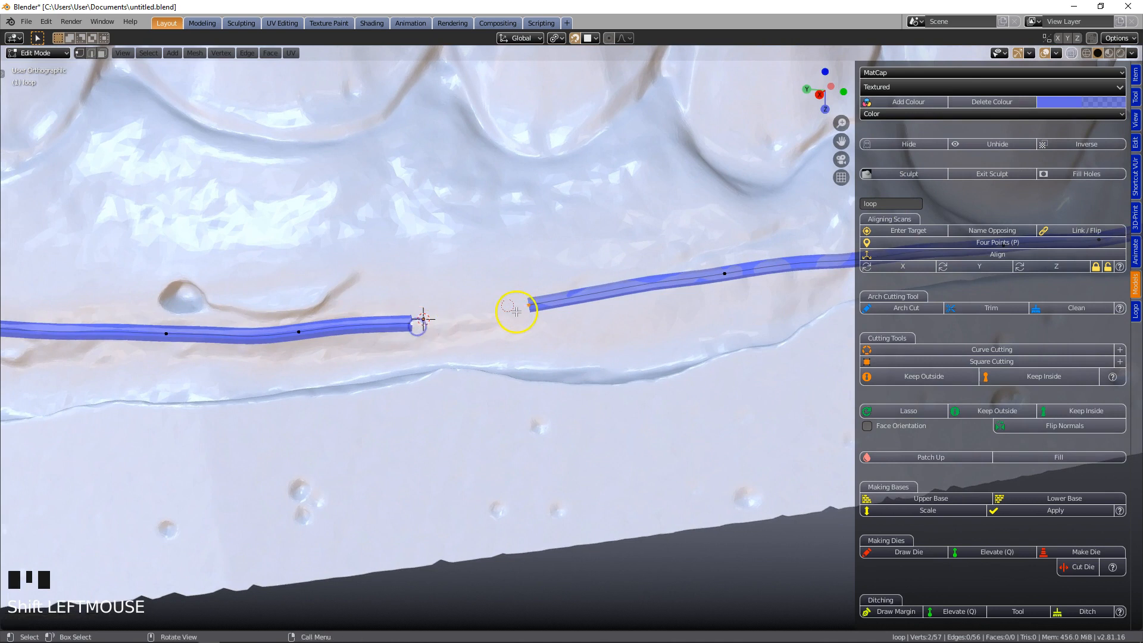
key("f")
scroll(535, 321, "down", 6)
middle_click_drag(760, 331, 651, 359, "shift")
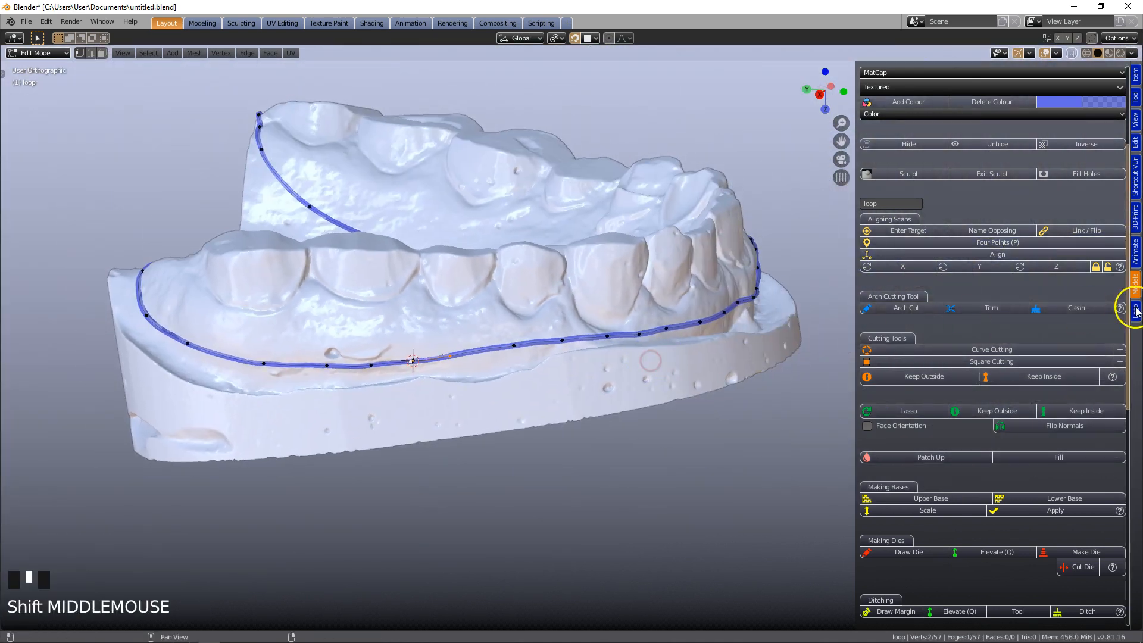
Trim the upper model along the loop and clean away its old base, keeping the part with the teeth.
left_click(970, 308)
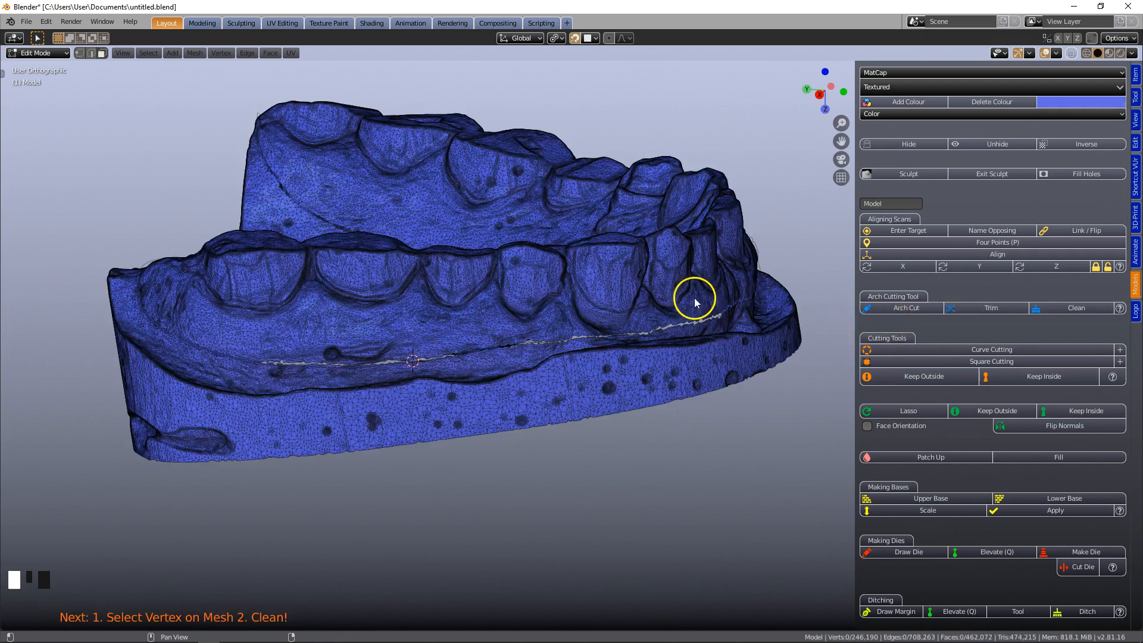
left_click(664, 275)
left_click(1069, 309)
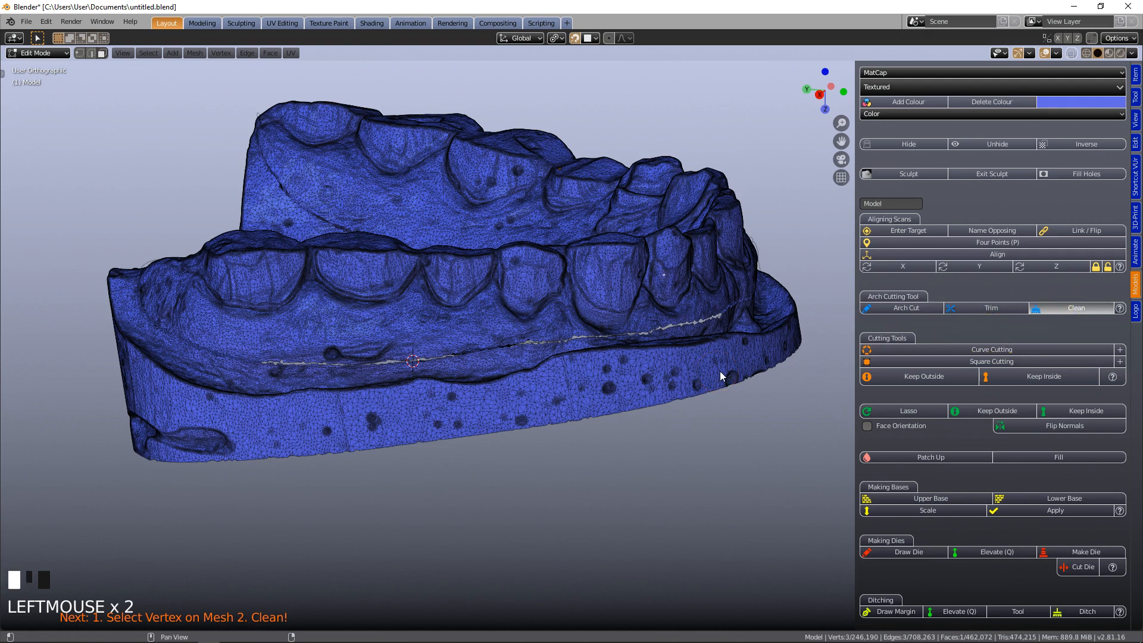
Examine the trimmed upper arch and its cut edge from several sides.
scroll(650, 242, "down", 2)
middle_click_drag(650, 242, 673, 492)
middle_click_drag(699, 359, 622, 298)
scroll(622, 298, "down", 1)
middle_click_drag(756, 296, 549, 411, "shift")
scroll(549, 411, "down", 1)
scroll(679, 402, "up", 5)
middle_click_drag(684, 402, 355, 334)
scroll(737, 329, "up", 3)
middle_click_drag(736, 329, 772, 351)
scroll(773, 352, "down", 1)
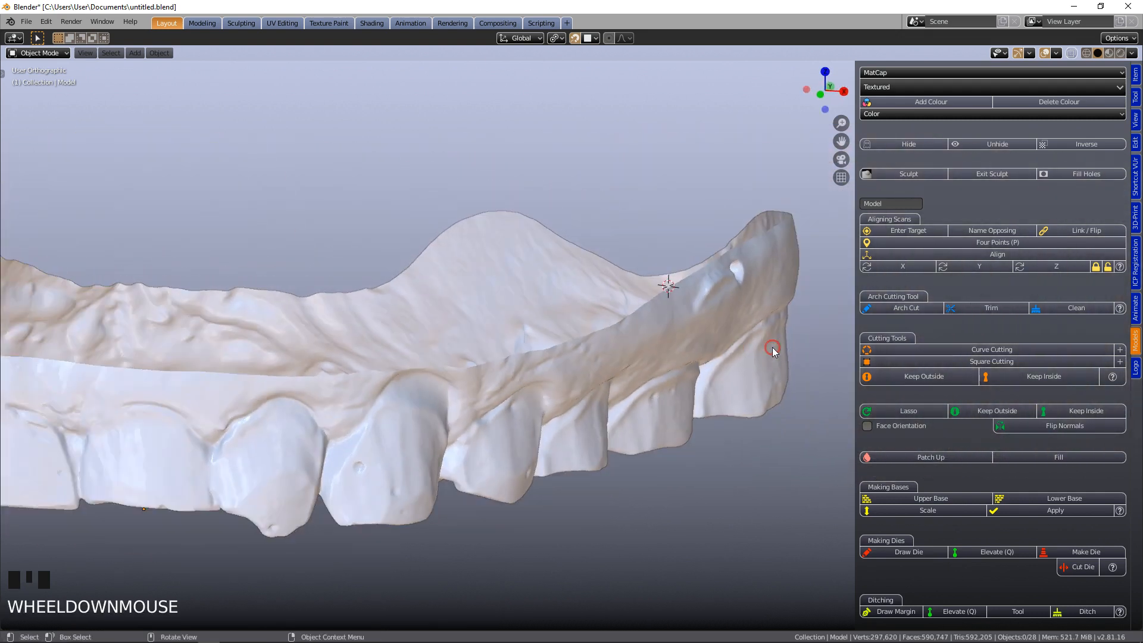
scroll(772, 351, "down", 4)
middle_click_drag(669, 377, 658, 335)
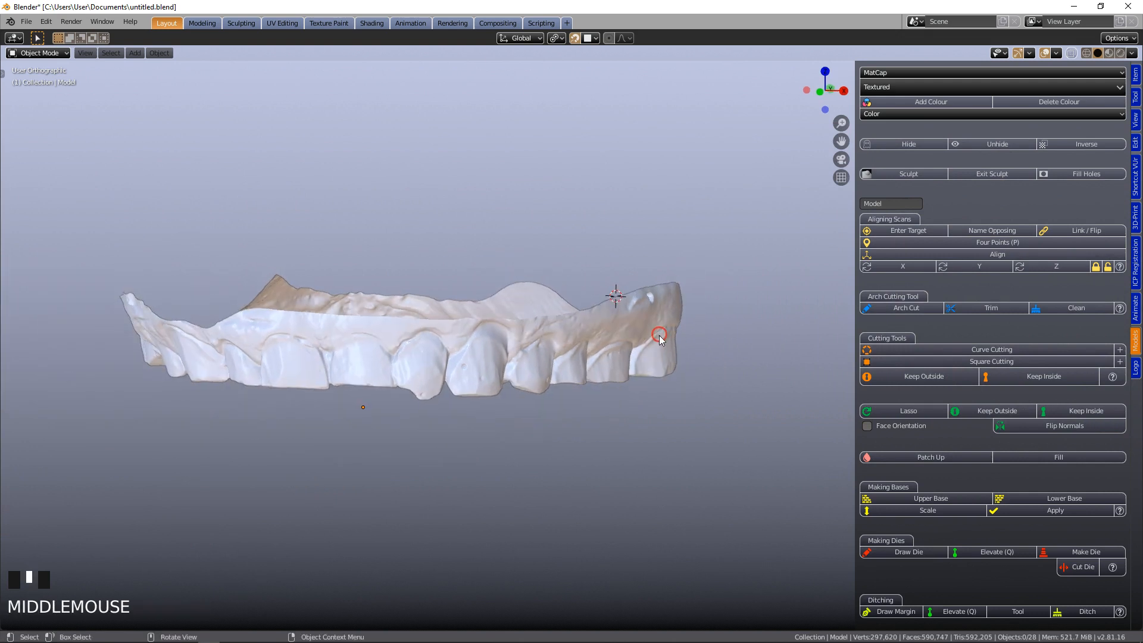
Generate an upper base for the trimmed arch and unhide the lower model.
scroll(649, 353, "up", 2)
left_click(647, 356)
left_click(925, 492)
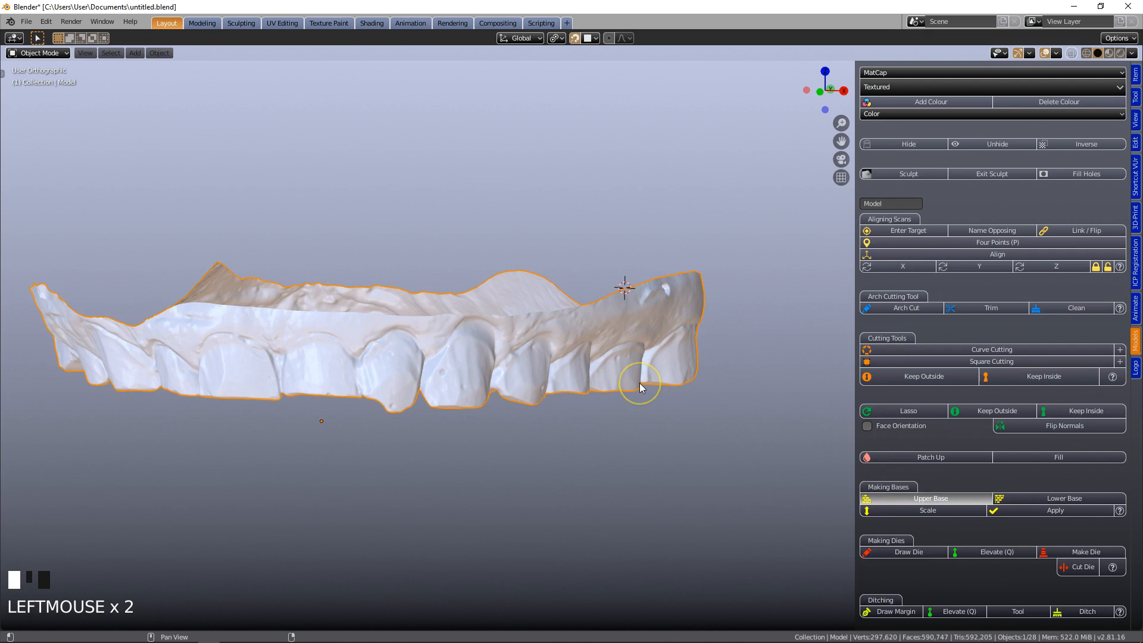
middle_click_drag(635, 375, 740, 366)
key("alt+h")
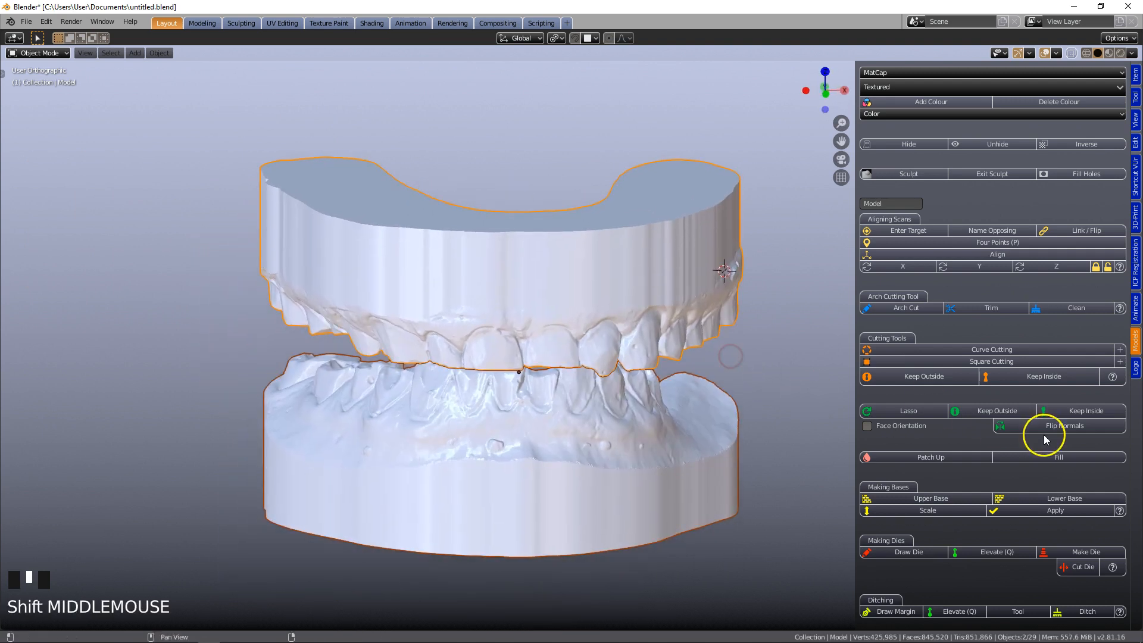
Name the upper arch as the upper model in the Study Models tools.
scroll(1046, 439, "down", 20)
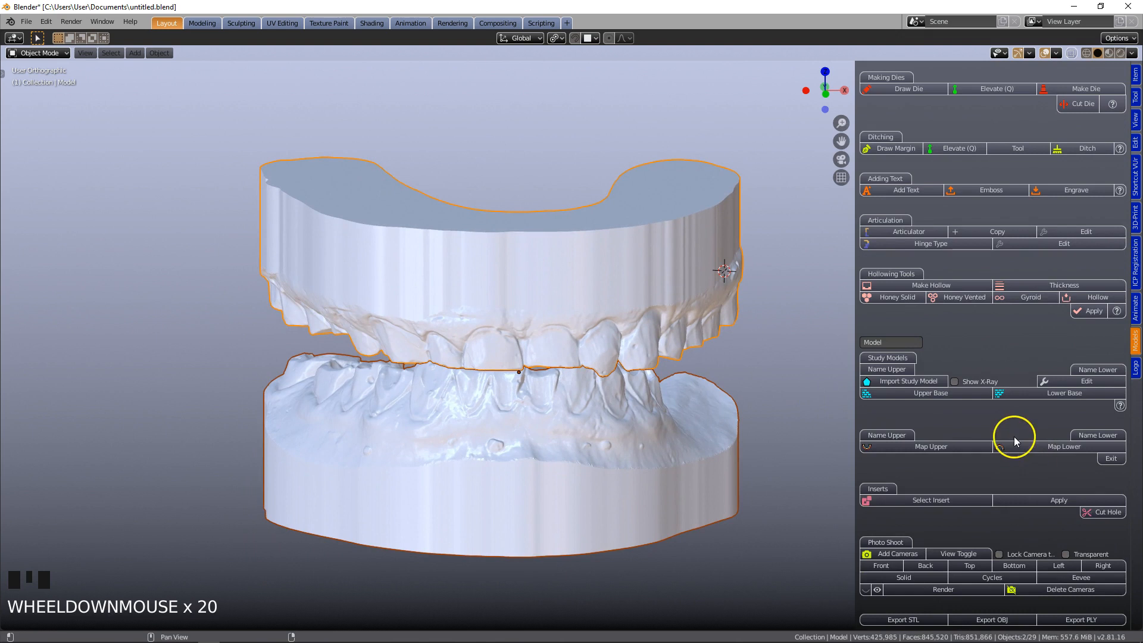
left_click(682, 281)
scroll(663, 298, "up", 2)
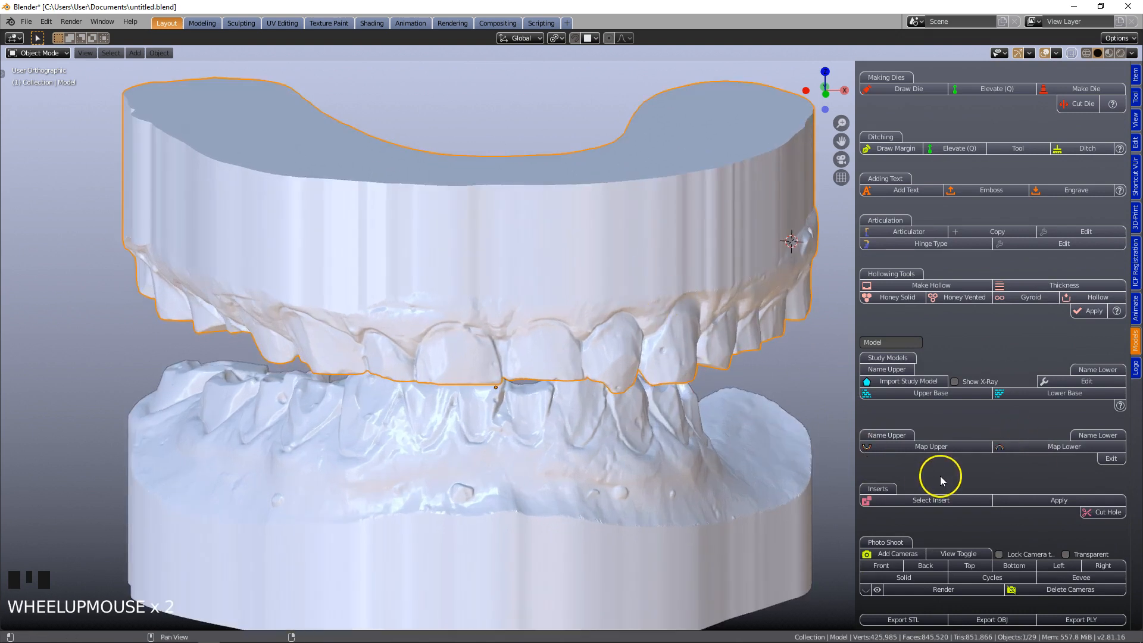
scroll(905, 390, "up", 1)
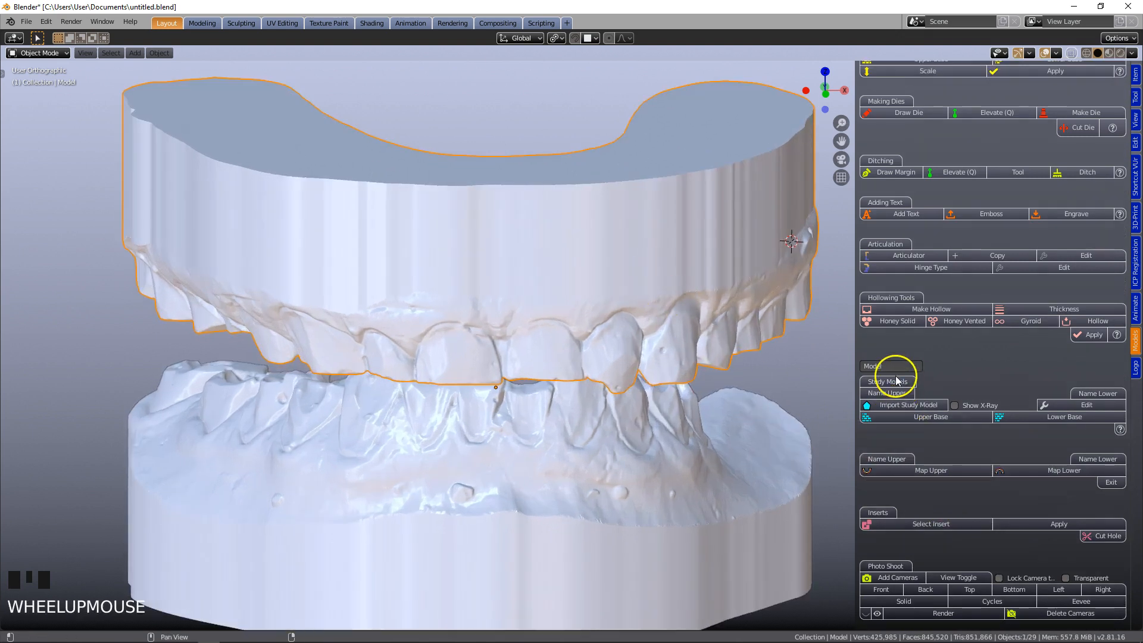
left_click(897, 394)
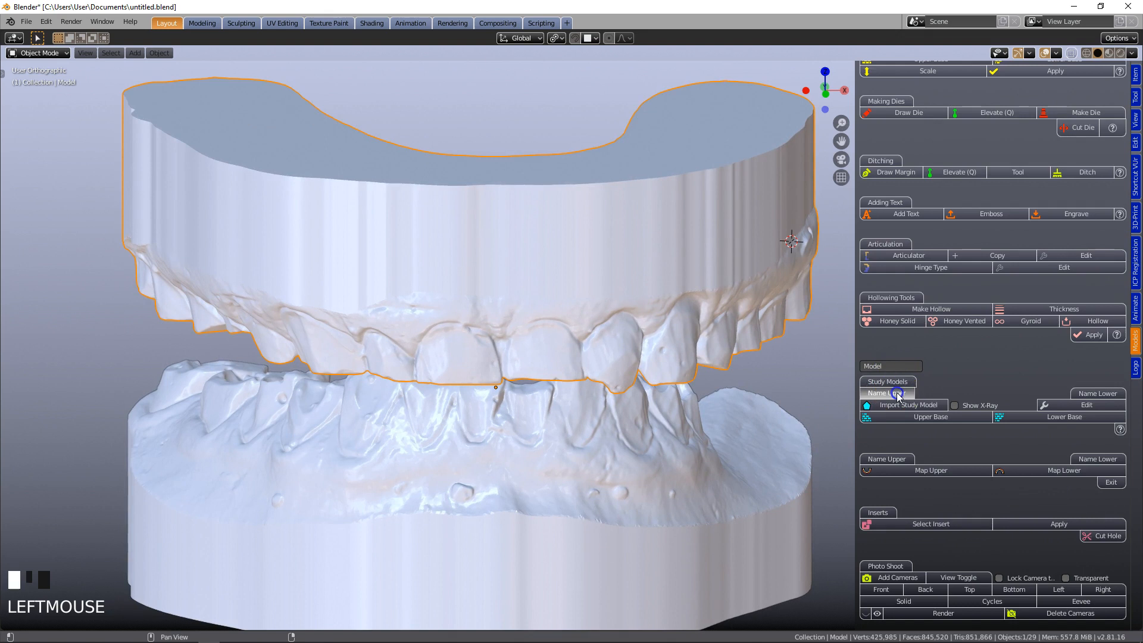
Name the lower arch as the lower model and import the study model sheets.
double_click(655, 484)
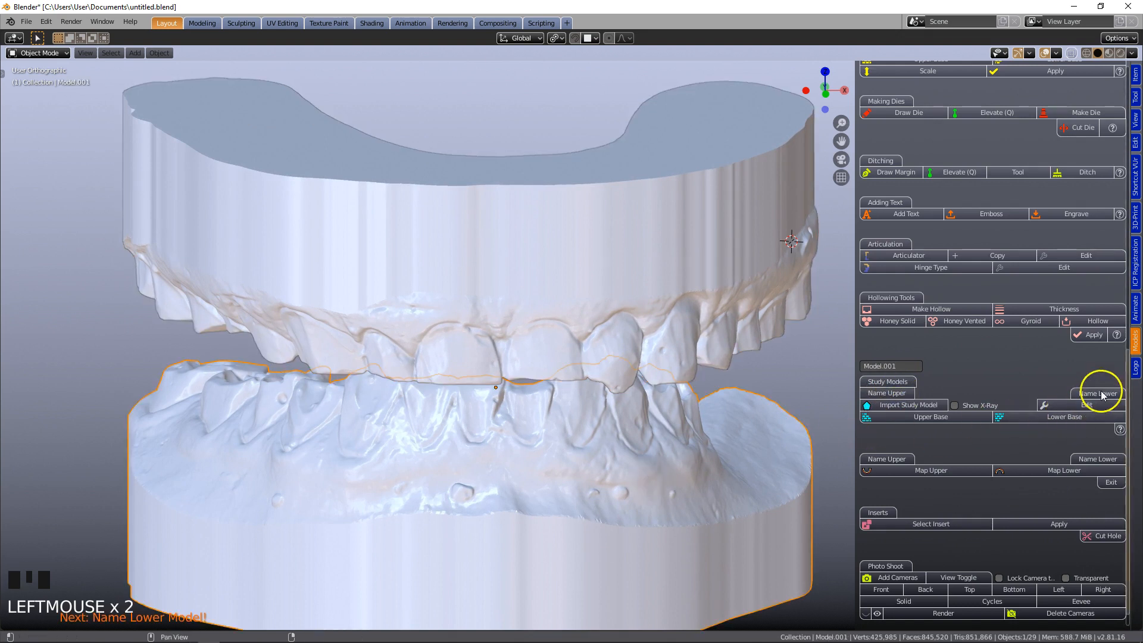
left_click(781, 428)
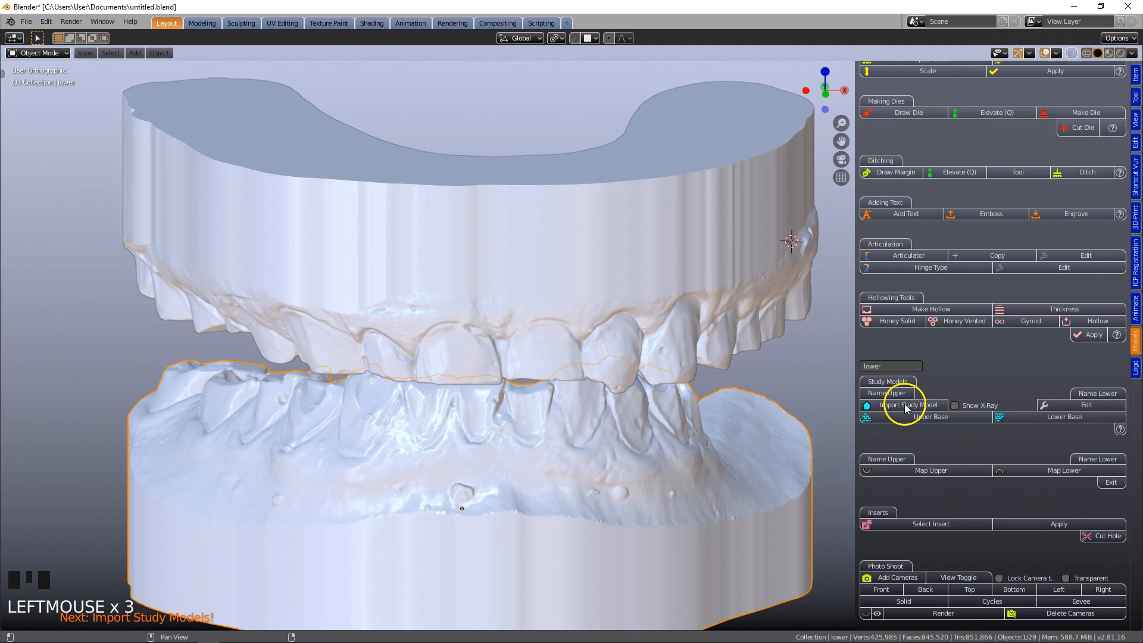
left_click(908, 405)
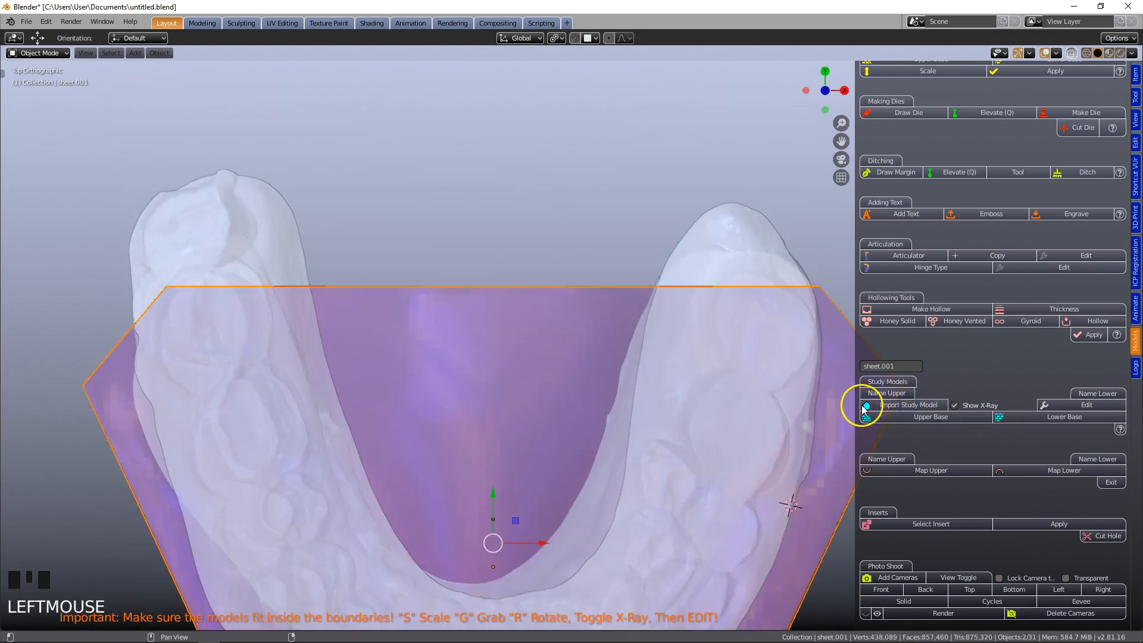
Move the imported sheets over the arches and scale them up until both arches fit inside their boundaries.
scroll(741, 411, "down", 6)
scroll(588, 473, "up", 3)
middle_click_drag(587, 472, 592, 414, "shift")
left_click_drag(532, 354, 541, 288)
key("s")
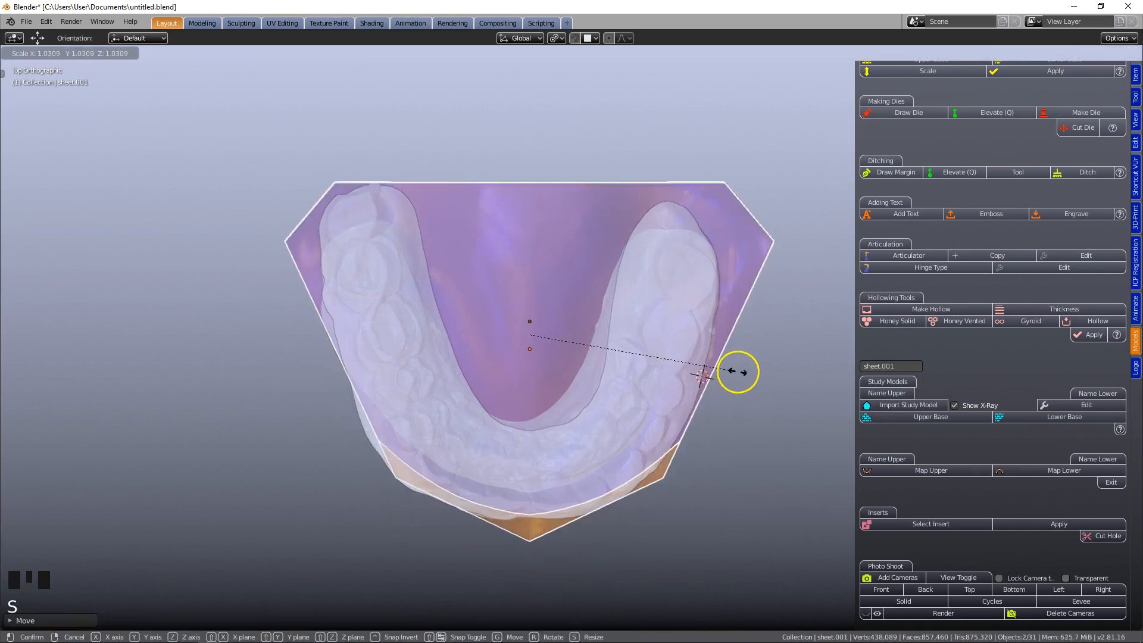
left_click_drag(569, 336, 580, 332)
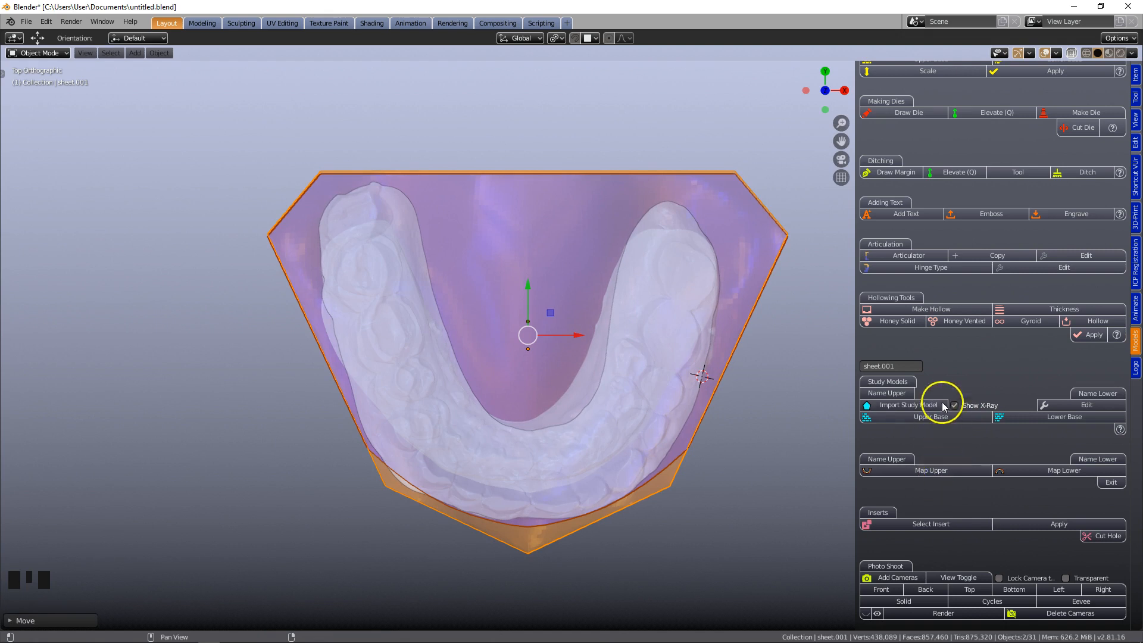
Turn off the X-ray display for the study models.
scroll(949, 425, "down", 4)
left_click(954, 381)
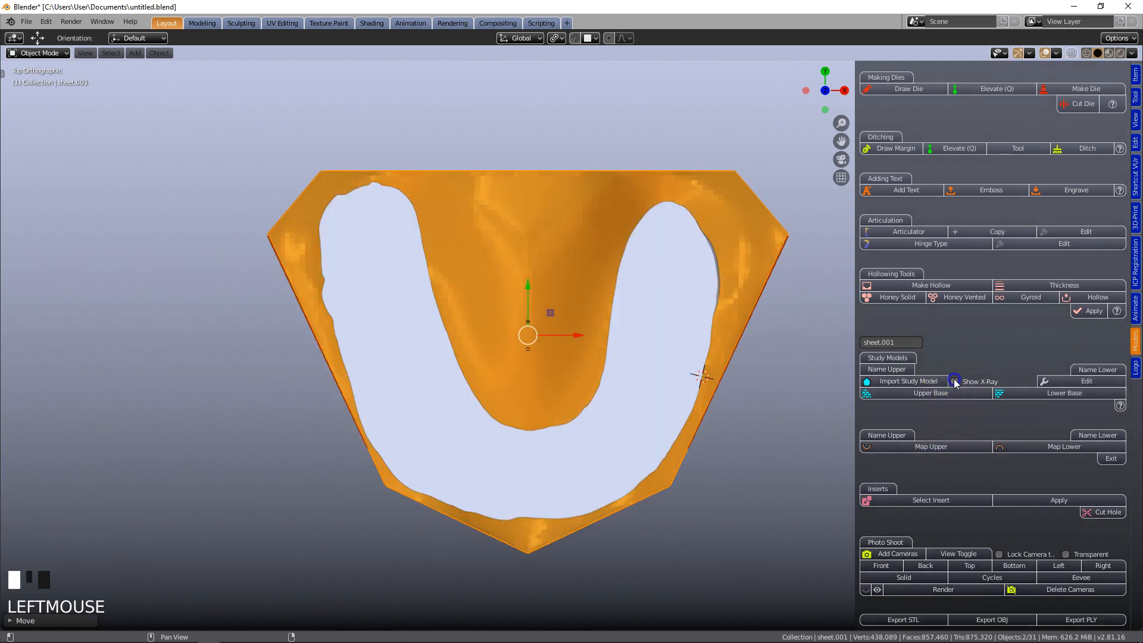
middle_click_drag(658, 507, 732, 388)
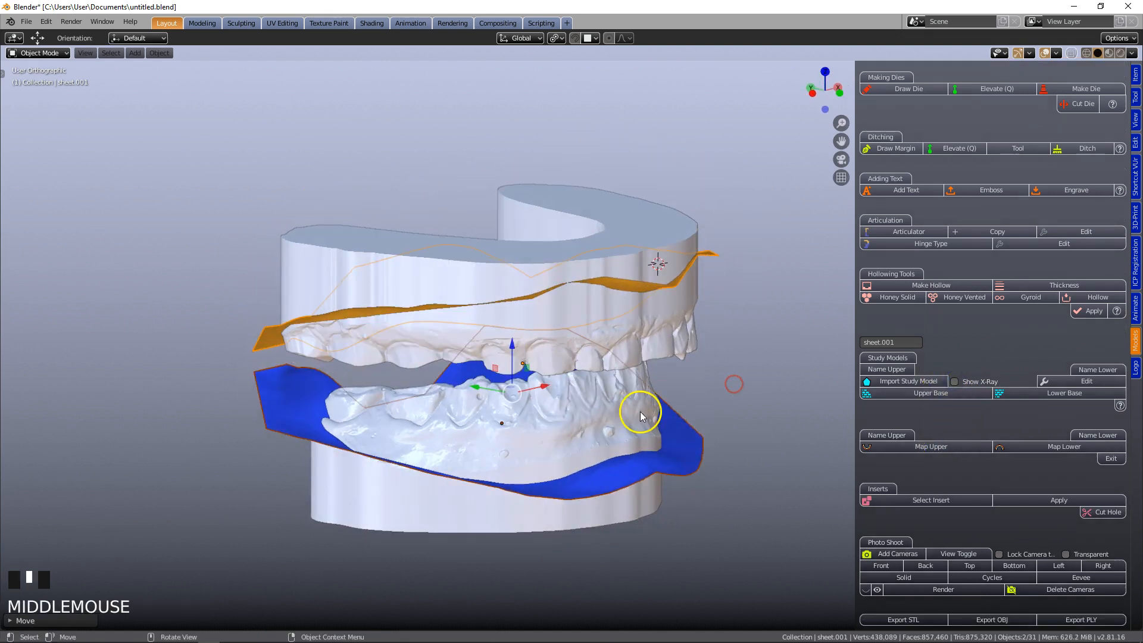
Select only the lower sheet and shift it down along the gum of the lower arch.
scroll(582, 440, "up", 3)
middle_click_drag(582, 440, 726, 350)
left_click(266, 323)
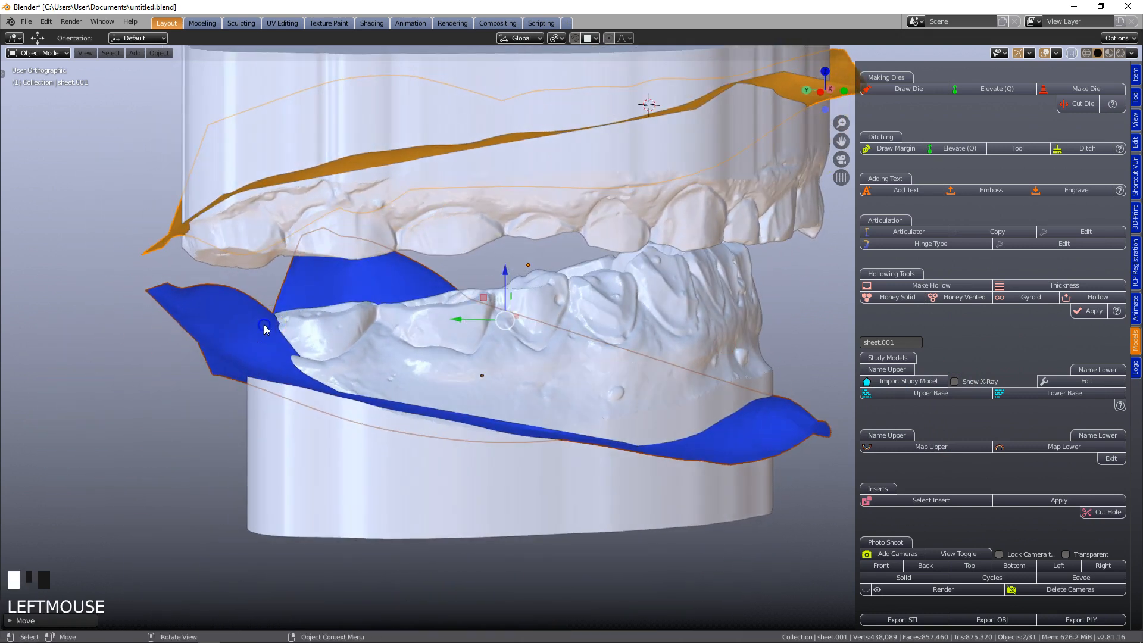
scroll(298, 338, "up", 4)
middle_click_drag(298, 338, 566, 270, "shift")
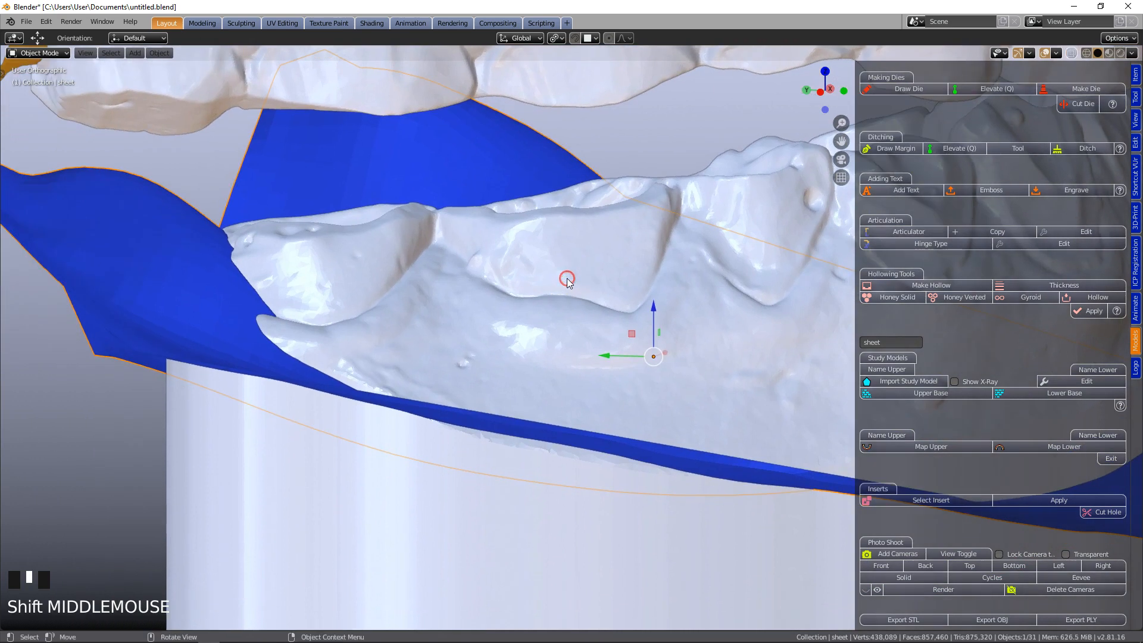
scroll(574, 287, "down", 4)
left_click_drag(613, 296, 615, 329)
Raise the lower sheet slightly so that it follows the gum border above the lower base.
middle_click_drag(614, 327, 456, 334, "shift")
scroll(708, 342, "down", 2)
mouse_move(708, 341)
middle_mouse_down()
mouse_move(510, 334)
mouse_move(701, 344)
middle_mouse_up()
scroll(524, 368, "up", 2)
scroll(522, 367, "up", 3)
middle_click_drag(523, 367, 684, 360, "shift")
scroll(689, 362, "down", 3)
left_click_drag(517, 325, 520, 297)
middle_click_drag(519, 297, 555, 353, "shift")
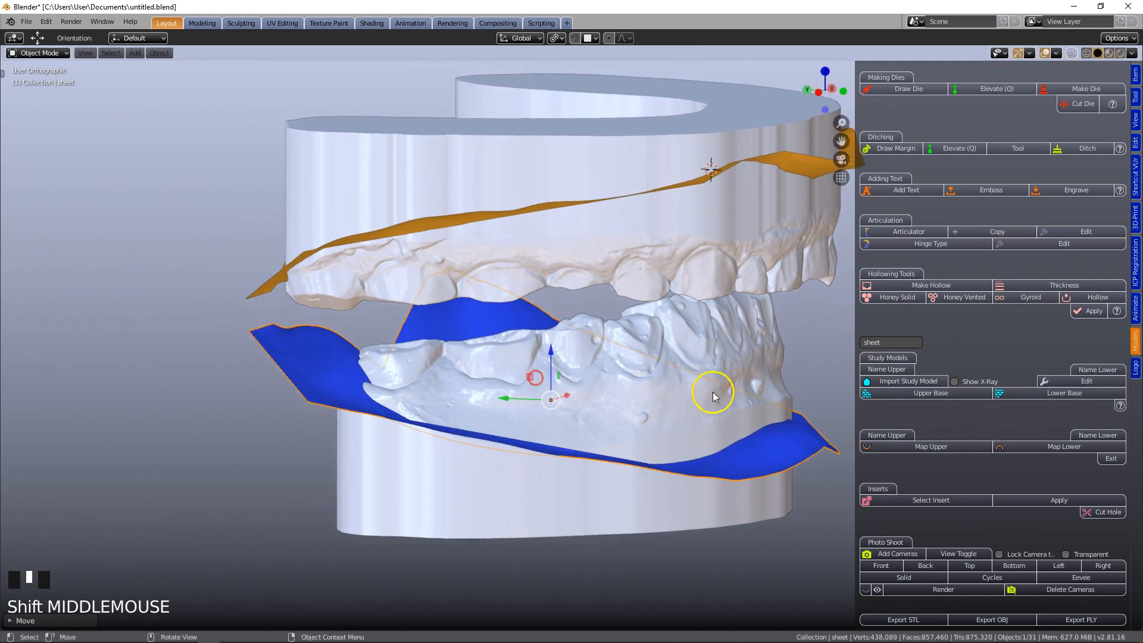
Edit the lower sheet and pull its vertex behind the last molar downward with an enlarged proportional radius of about 8.95.
left_click(1071, 384)
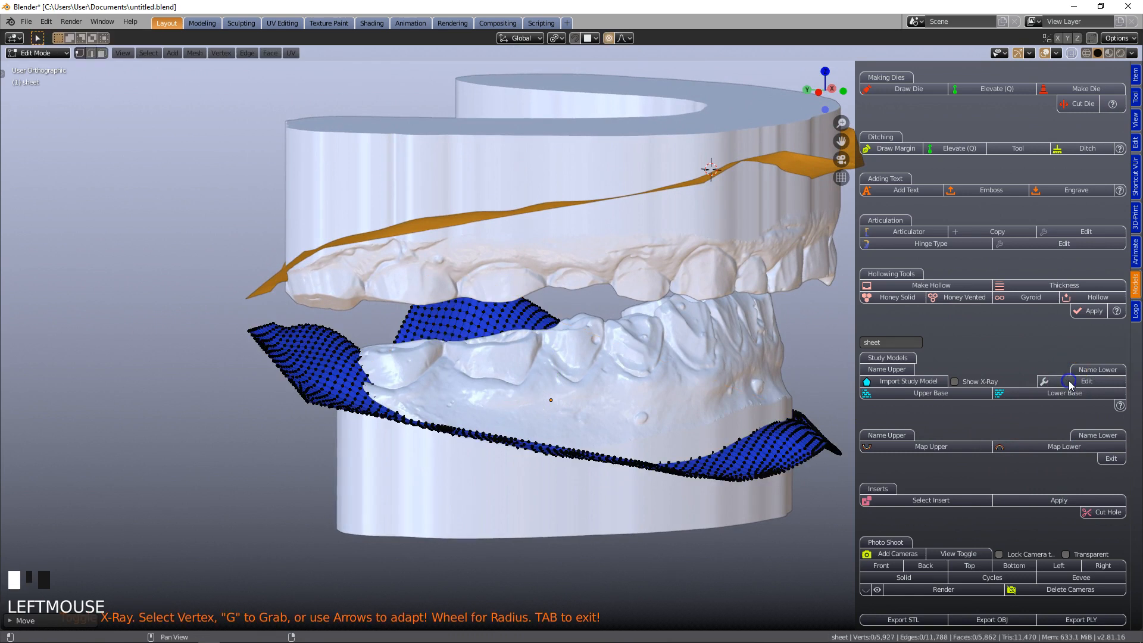
left_click(356, 350)
scroll(384, 352, "up", 2)
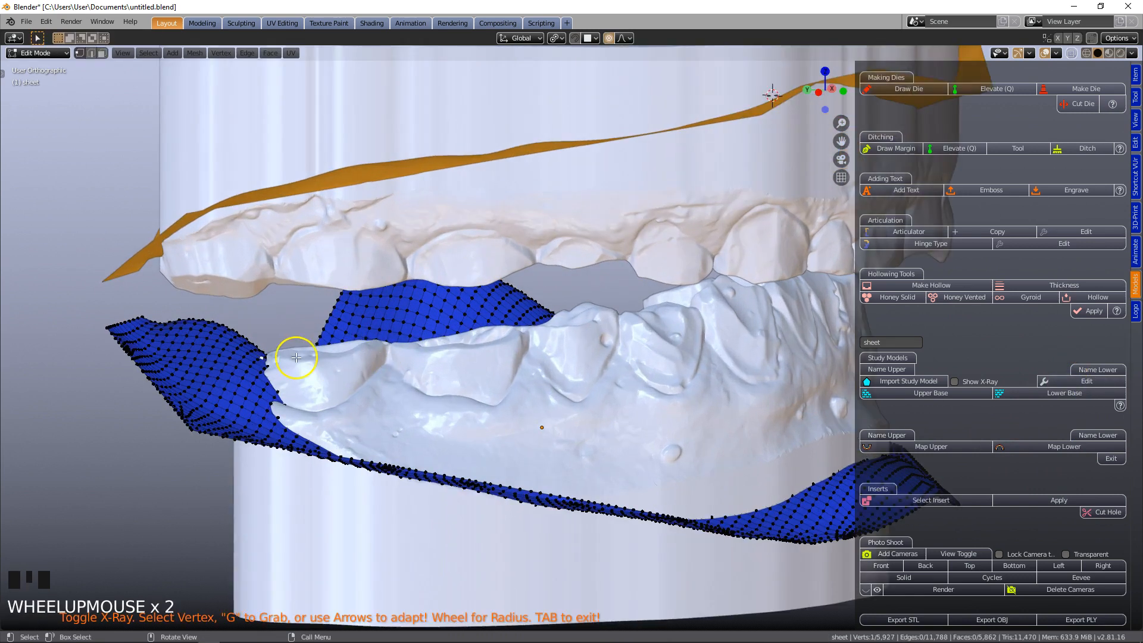
key("g")
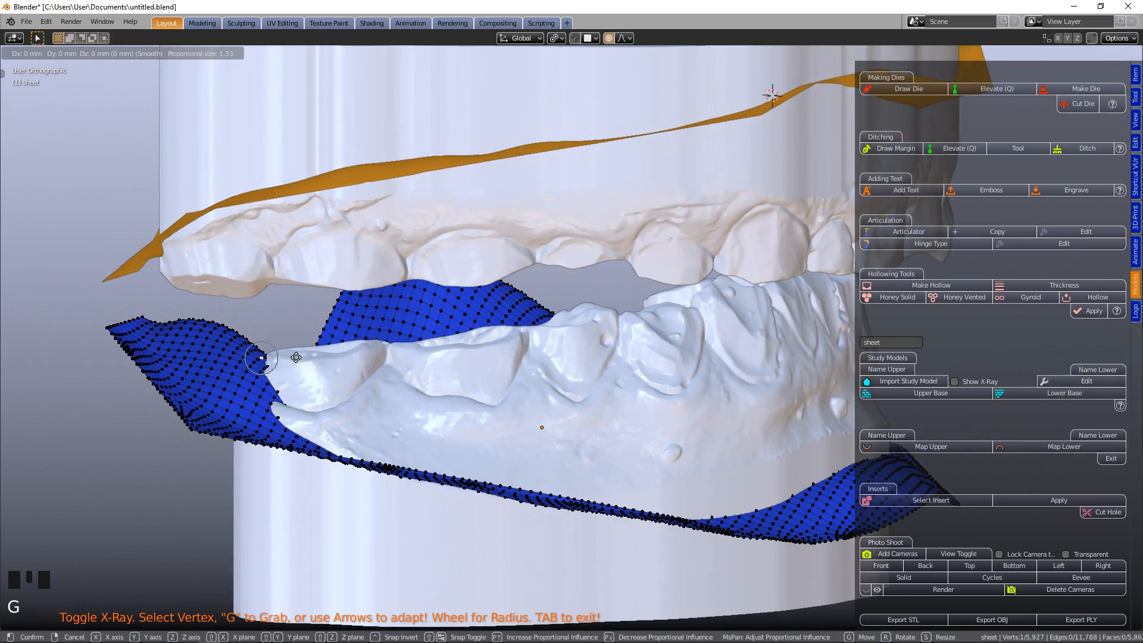
scroll(293, 369, "down", 6)
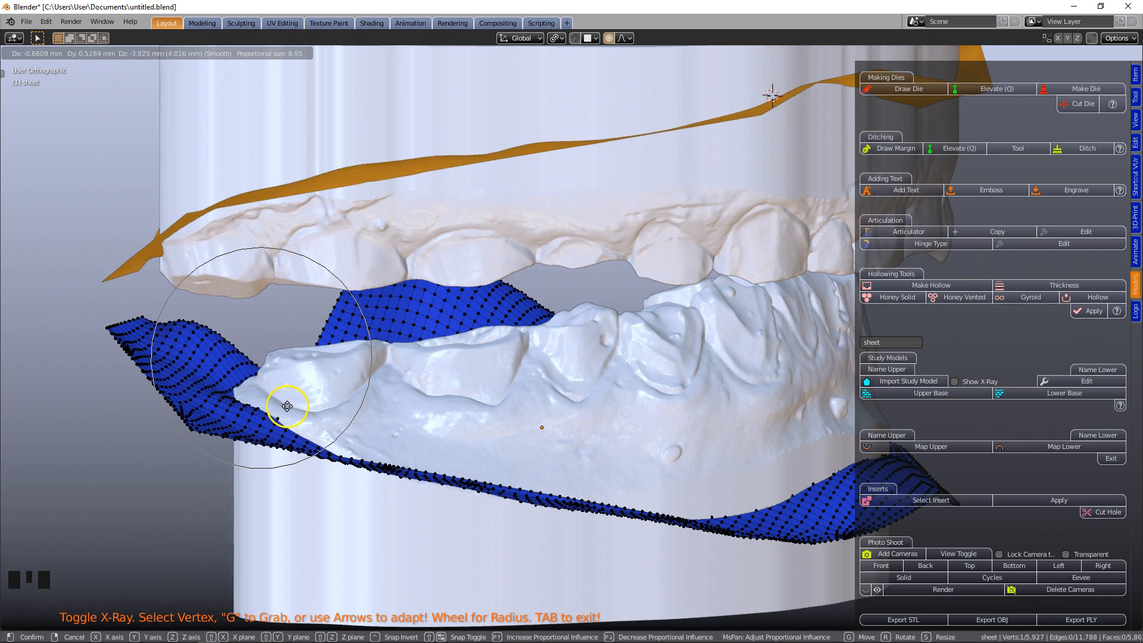
left_click(291, 395)
middle_click_drag(292, 395, 549, 419)
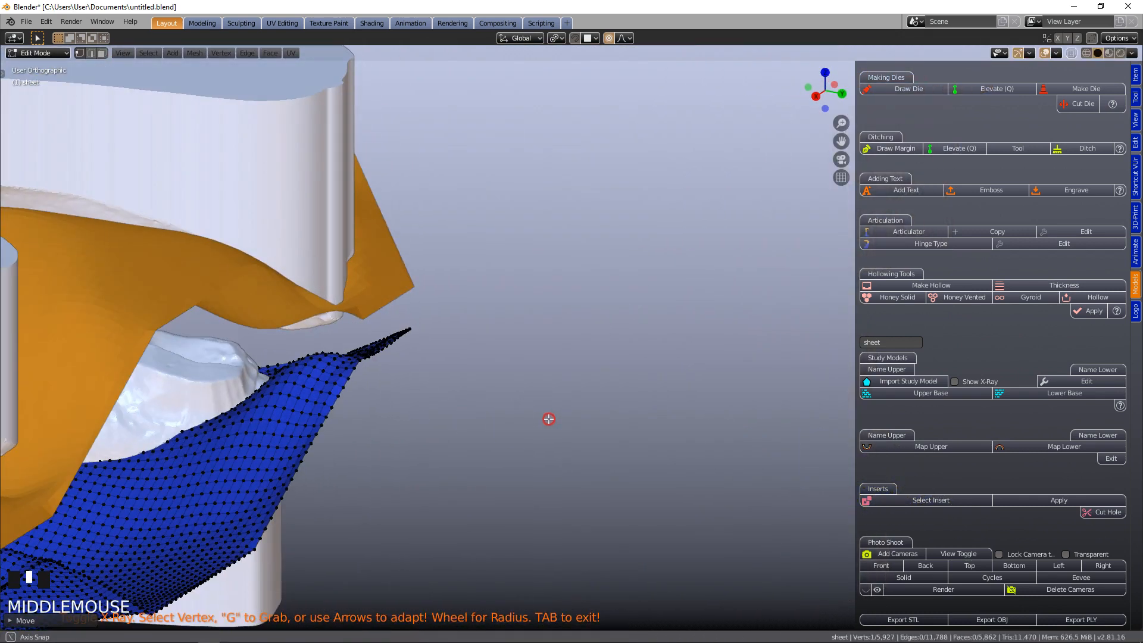
Pull the lower sheet's vertex beside the last molar straight down along Z with proportional size 8.95.
left_click(247, 407)
key("g")
key("z")
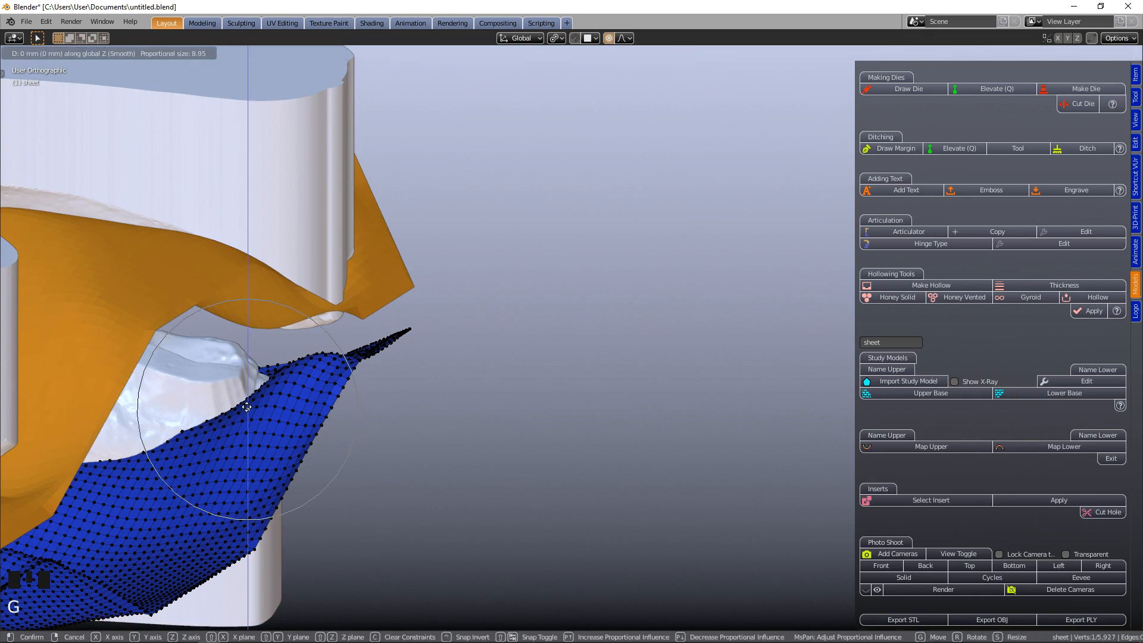
left_click(244, 456)
Circle-select the sheet vertices covering the gum behind the opposite lower molar and lower them along Z with proportional size 11.92.
middle_click_drag(244, 455, 636, 332)
scroll(587, 472, "up", 4)
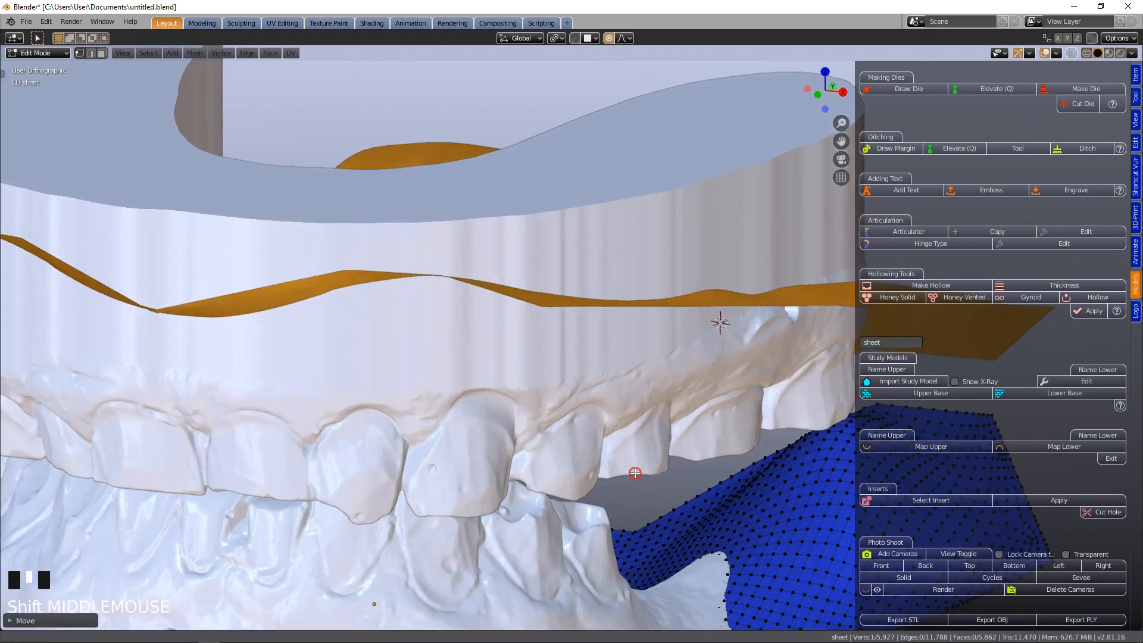
middle_click_drag(633, 472, 449, 385, "shift")
scroll(523, 415, "down", 2)
key("c")
scroll(538, 398, "up", 4)
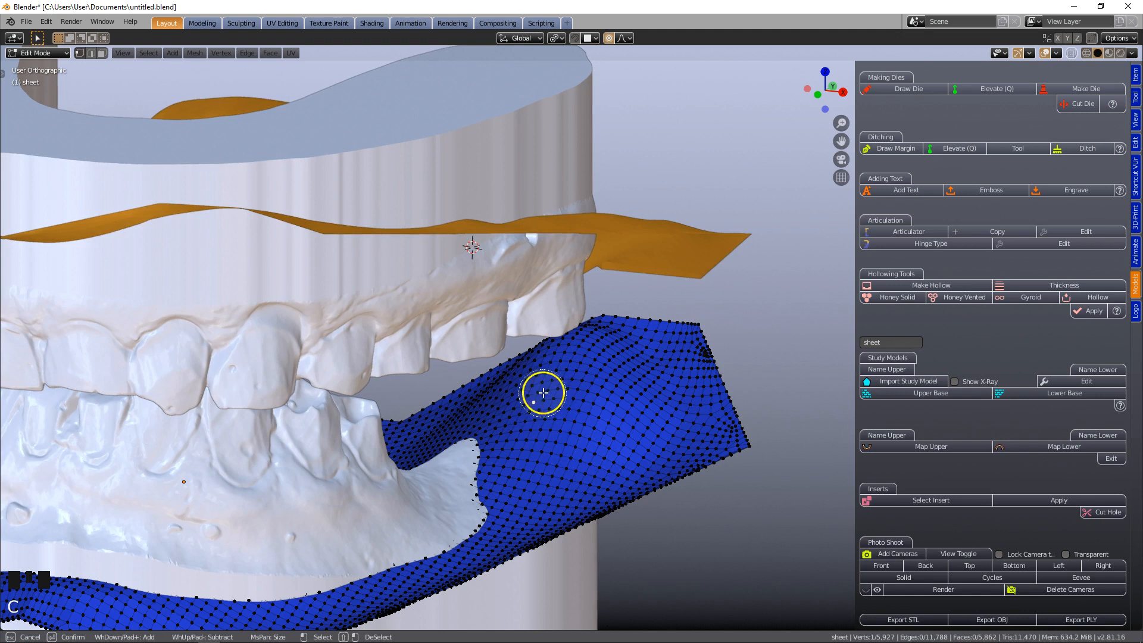
left_click_drag(542, 392, 518, 411)
key("g")
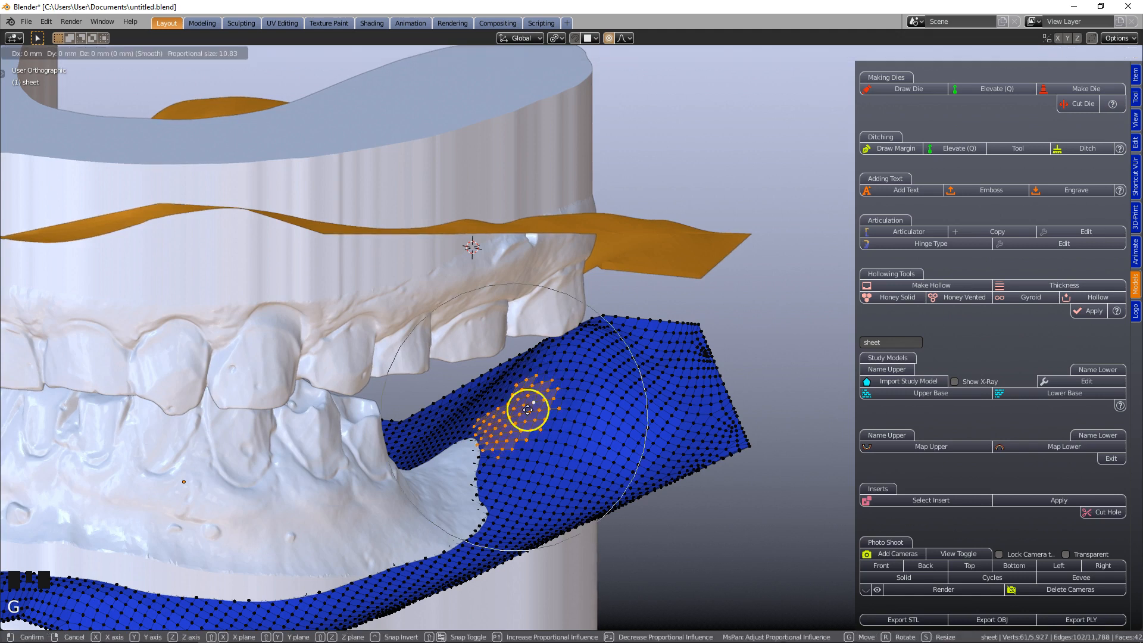
key("z")
scroll(526, 429, "down", 1)
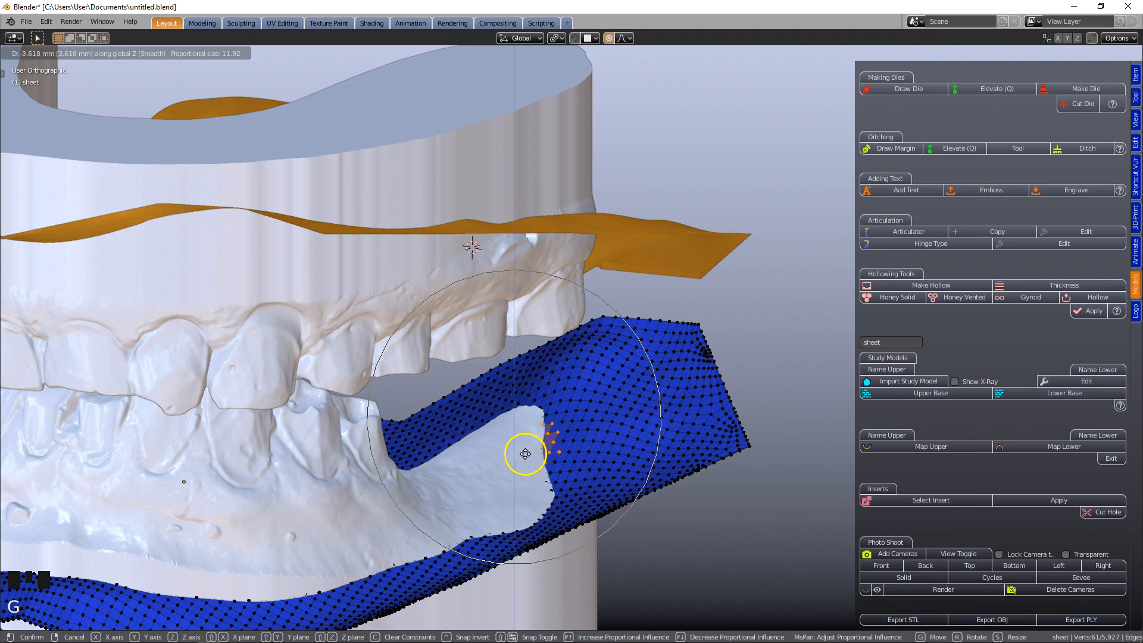
left_click(528, 472)
Raise the lower sheet's vertex behind the exposed gum by about 2.8 mm along Z.
left_click(579, 369)
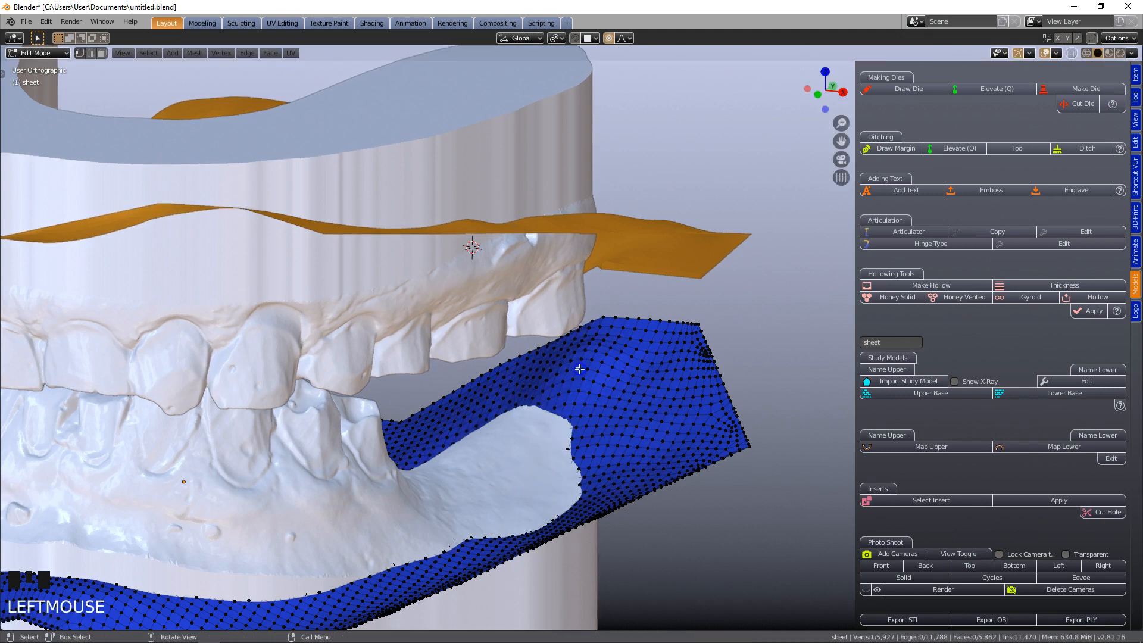
key("g")
key("z")
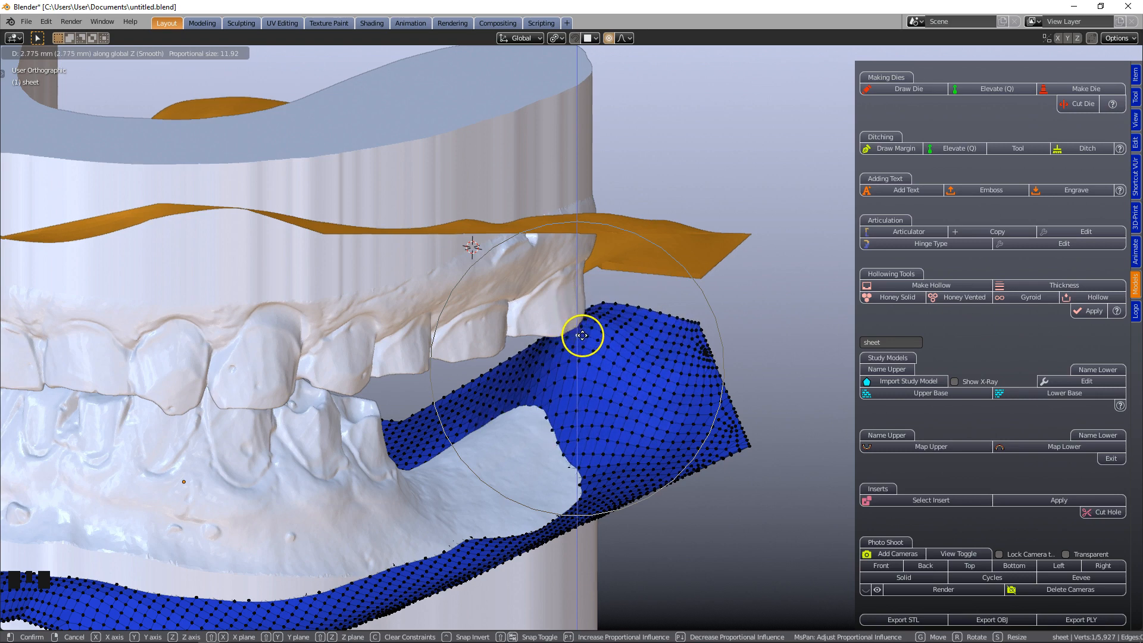
left_click(581, 335)
Raise the sheet vertex just above the exposed gum slightly along Z and finish editing the lower sheet.
middle_click_drag(524, 461, 499, 458)
left_click(506, 417)
key("g")
key("z")
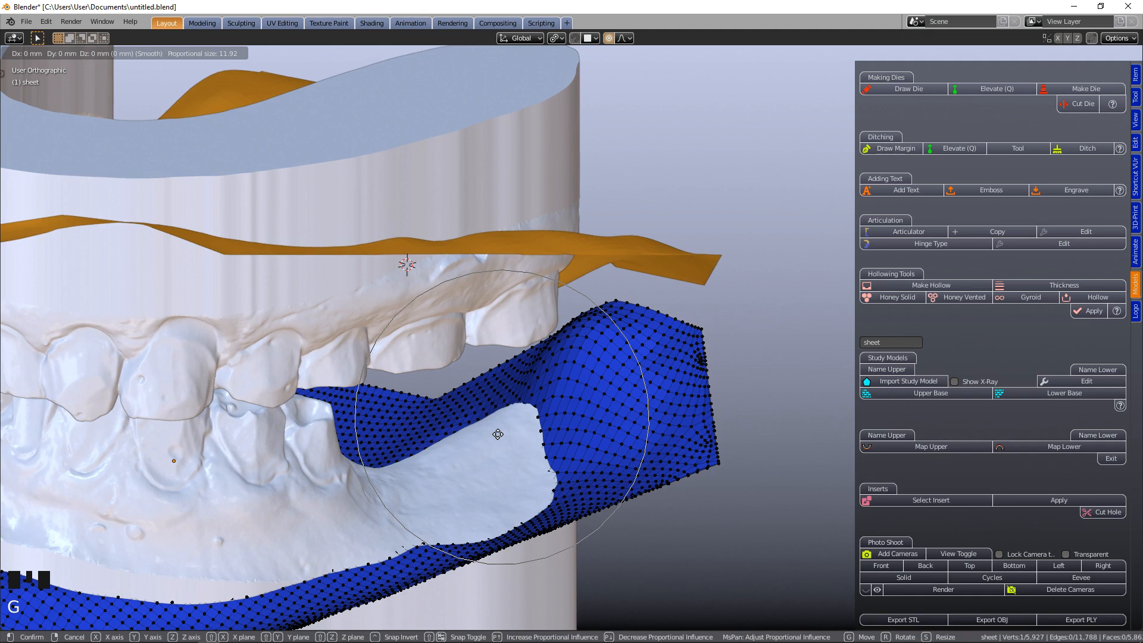
left_click(499, 402)
middle_click_drag(498, 403, 499, 346)
scroll(344, 387, "down", 1)
key("Tab")
Select the upper sheet and shift it slightly along Z toward the flat side of the upper base.
left_click(587, 278)
middle_click_drag(624, 405, 417, 268)
middle_click_drag(417, 268, 488, 320, "shift")
scroll(293, 323, "up", 3)
scroll(106, 312, "down", 1)
scroll(169, 309, "down", 2)
left_click(169, 309)
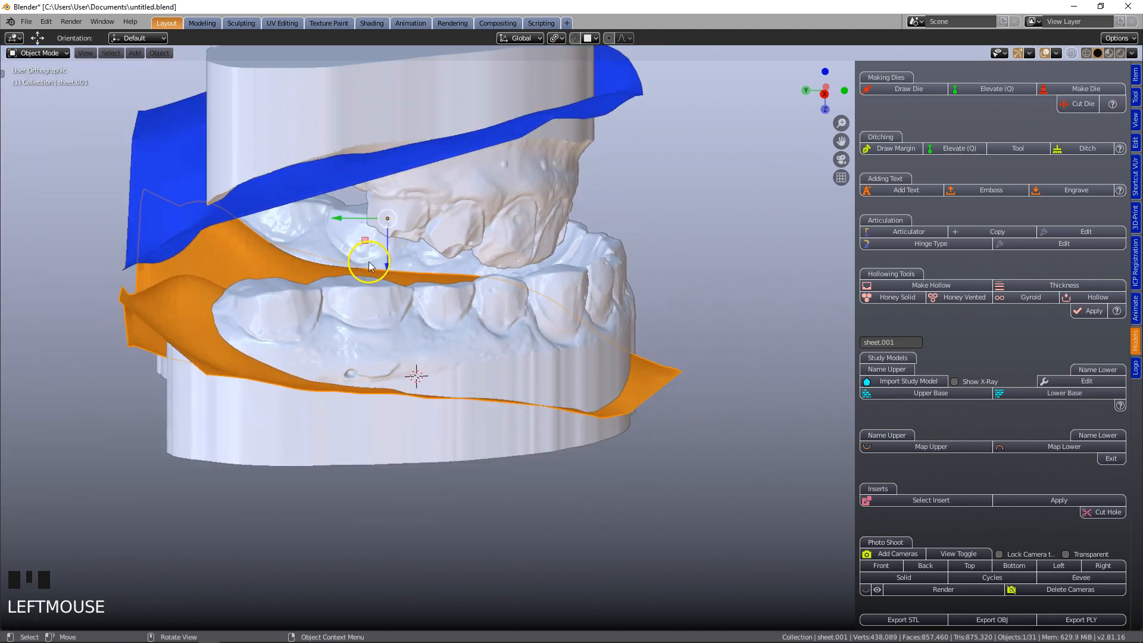
left_click_drag(388, 265, 394, 273)
Generate the upper base and the lower base of the study models from the fitted sheets.
middle_click_drag(581, 334, 452, 324)
middle_click_drag(523, 421, 304, 188)
scroll(953, 488, "down", 6)
scroll(953, 488, "up", 4)
scroll(953, 488, "down", 4)
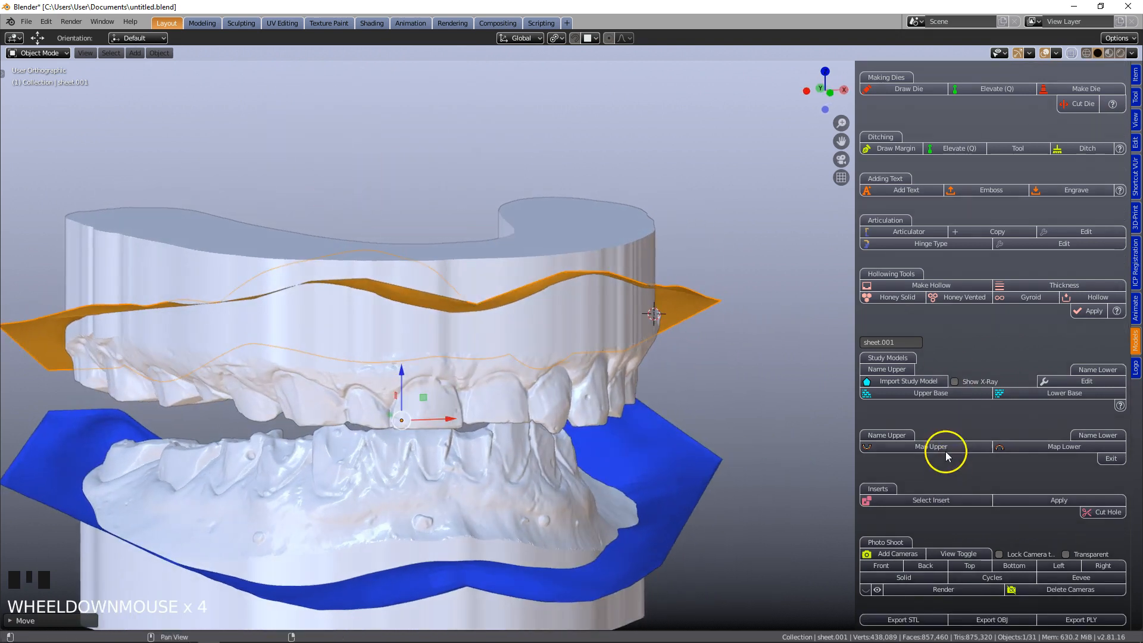
left_click(940, 394)
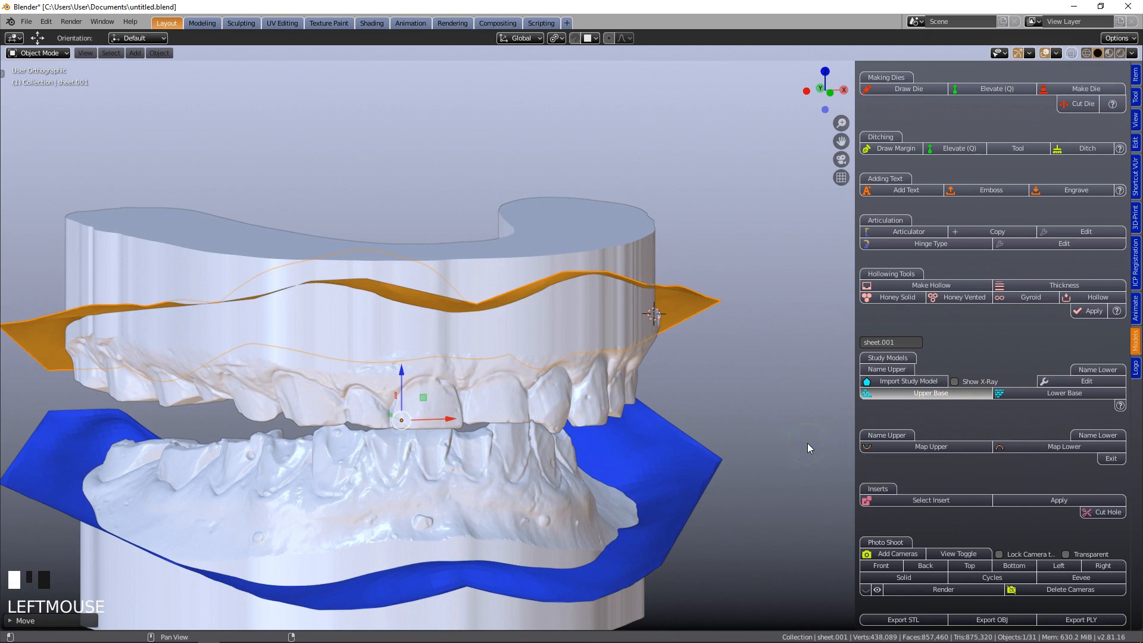
left_click(1048, 393)
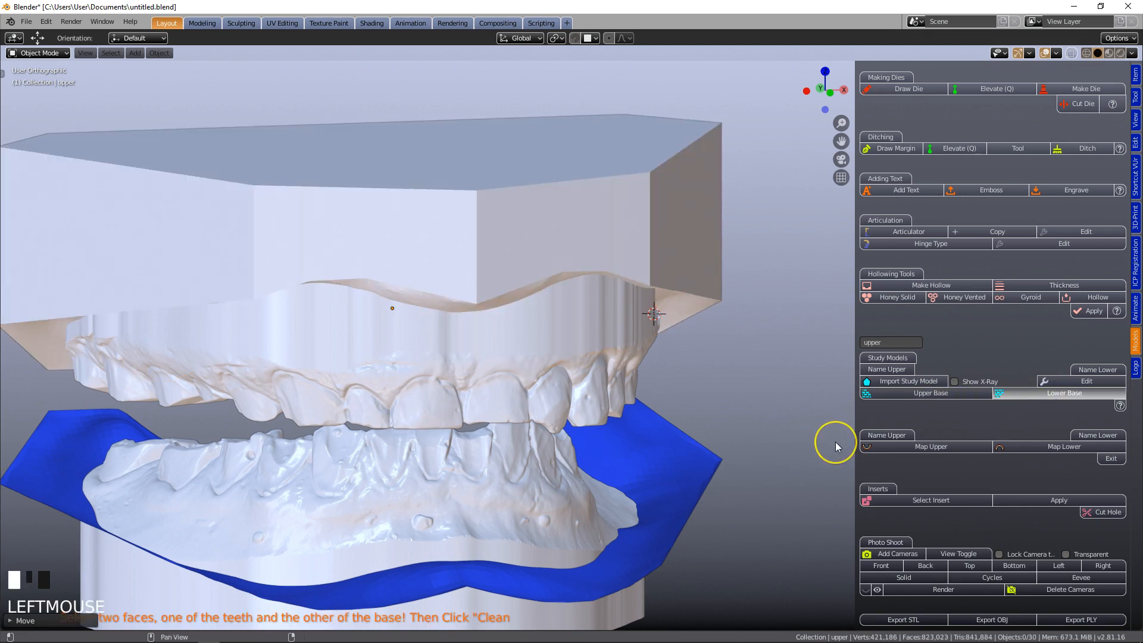
scroll(828, 444, "down", 5)
middle_click_drag(811, 446, 689, 451)
scroll(705, 452, "up", 4)
scroll(687, 424, "down", 2)
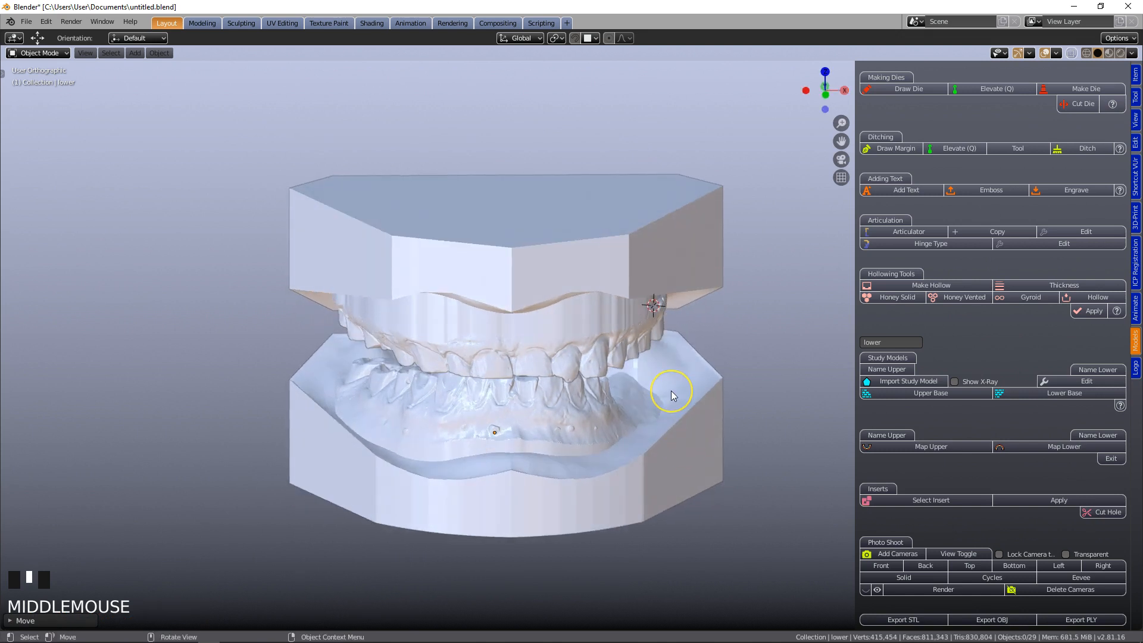
In top view, select the upper model, place the 3D cursor near its centre and make it the logo target.
left_click(1135, 367)
key("grave")
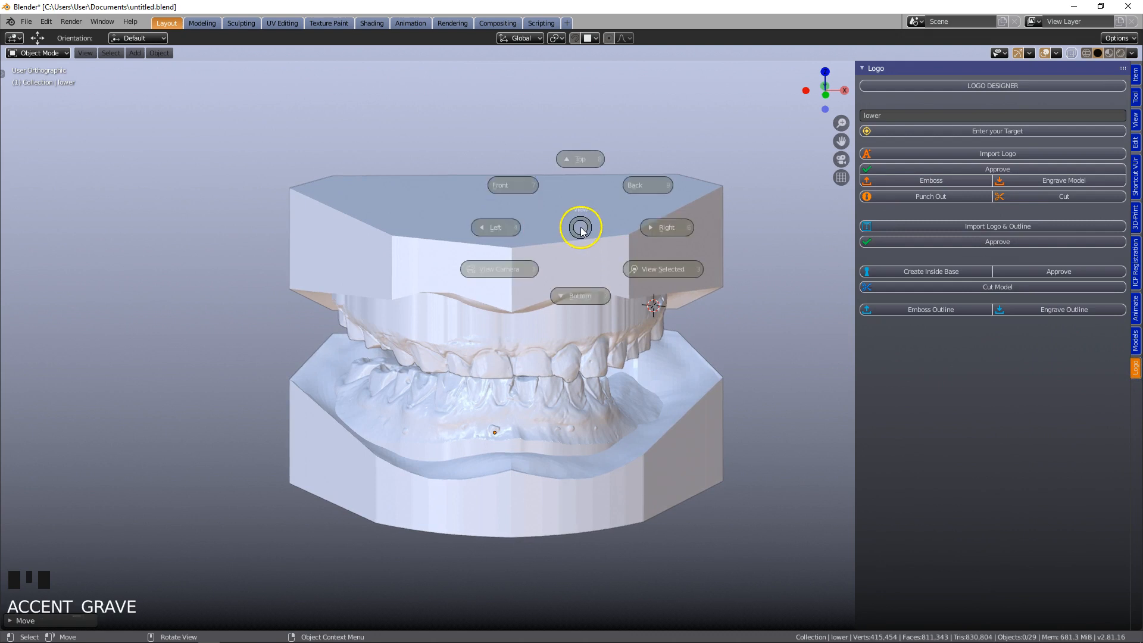
left_click(582, 171)
left_click(494, 380)
right_click(494, 381, "shift")
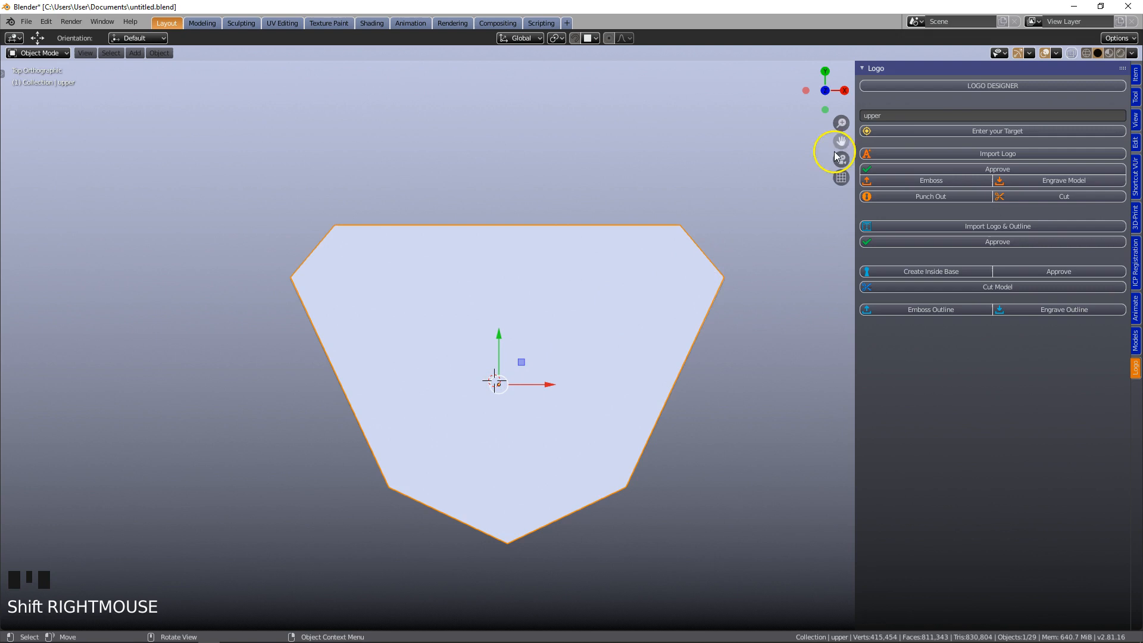
left_click(985, 134)
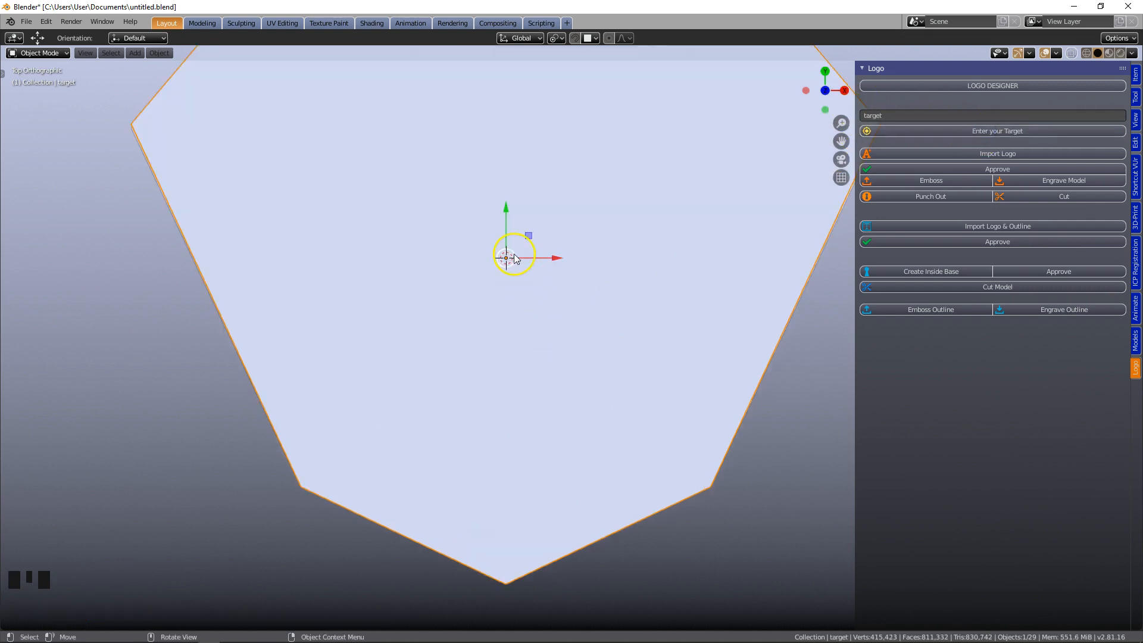
Reposition the 3D cursor near the centre of the target and import the logo with its outline.
scroll(513, 264, "down", 2)
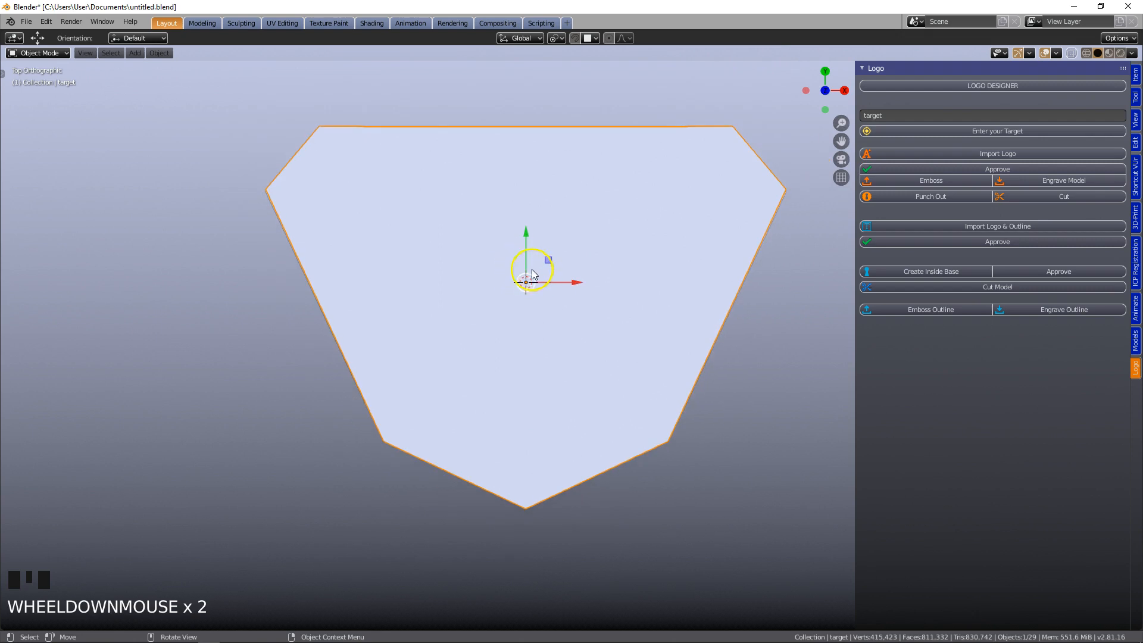
right_click(526, 285, "shift")
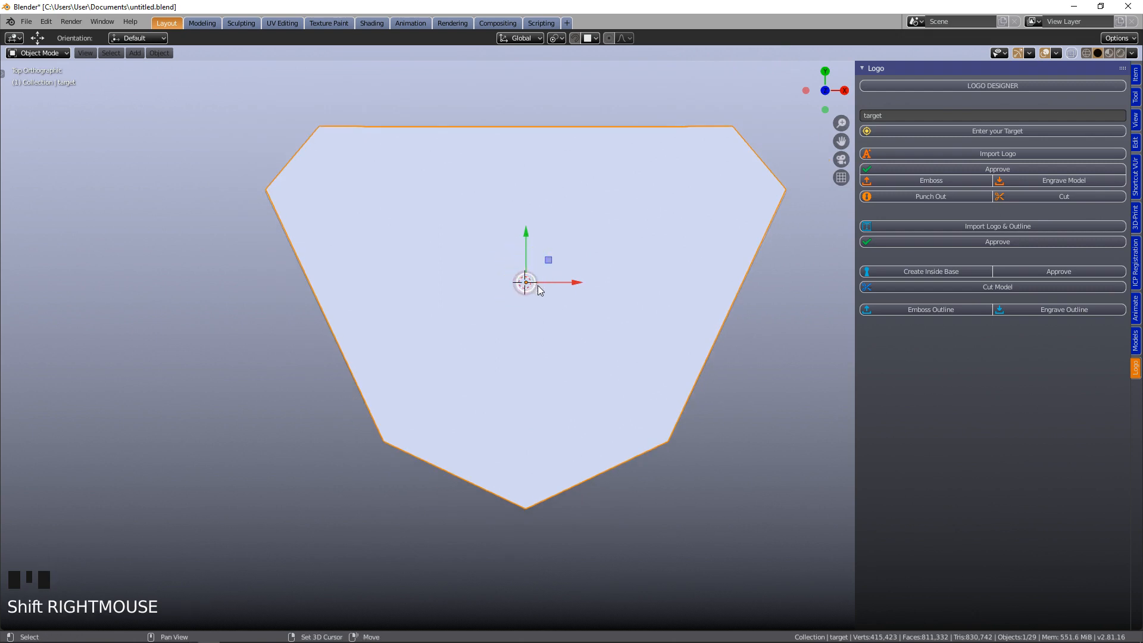
scroll(538, 285, "up", 3)
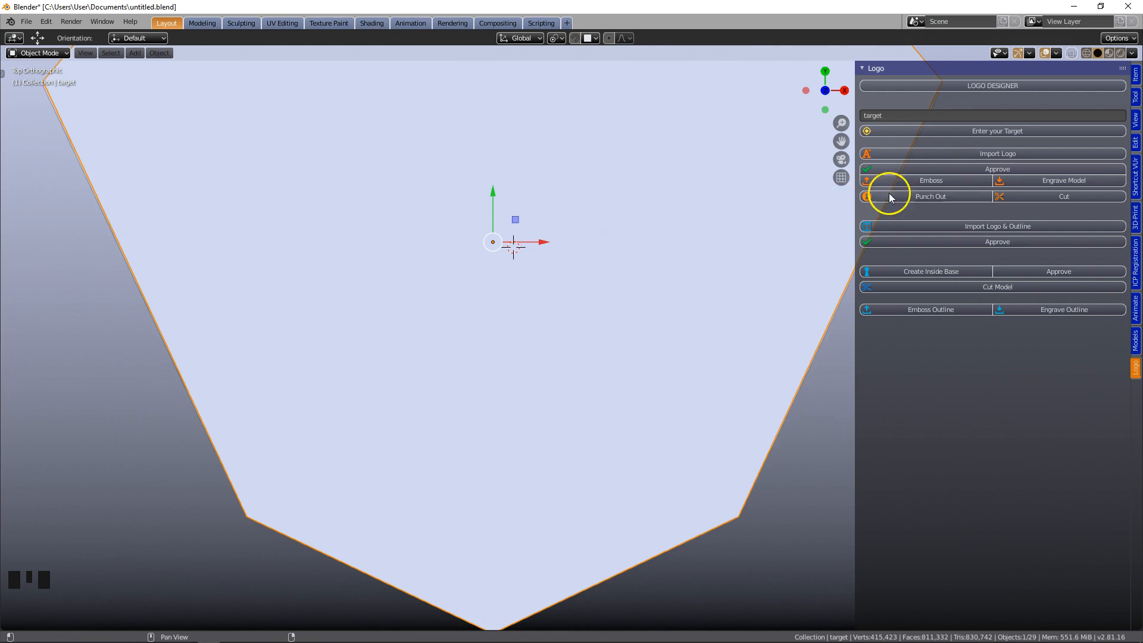
left_click(1005, 227)
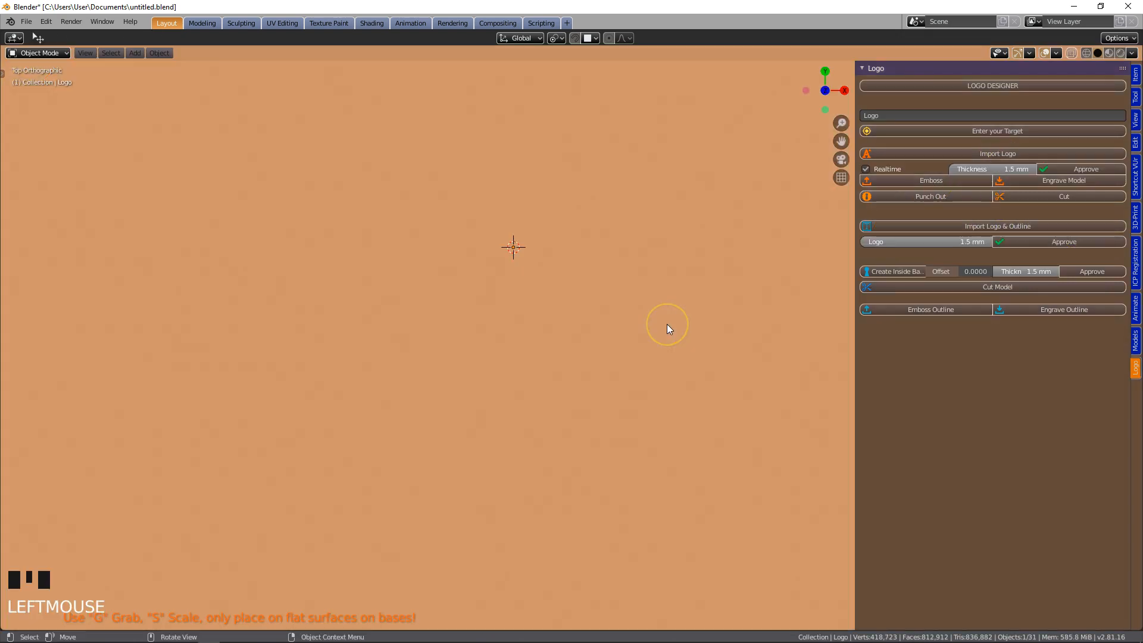
scroll(666, 324, "down", 18)
scroll(666, 324, "down", 7)
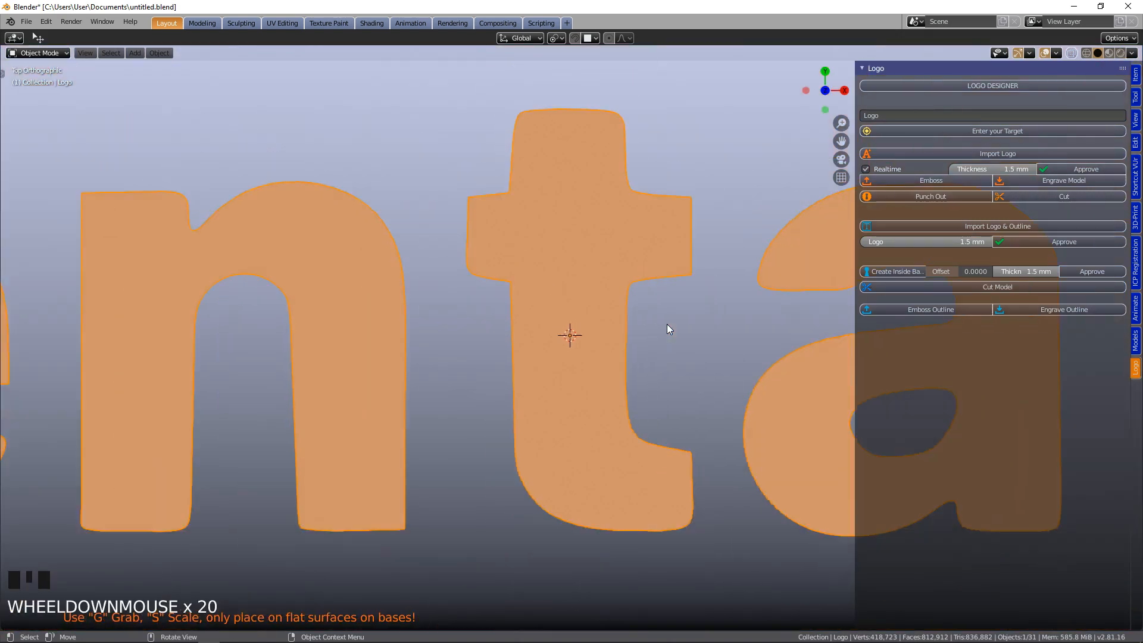
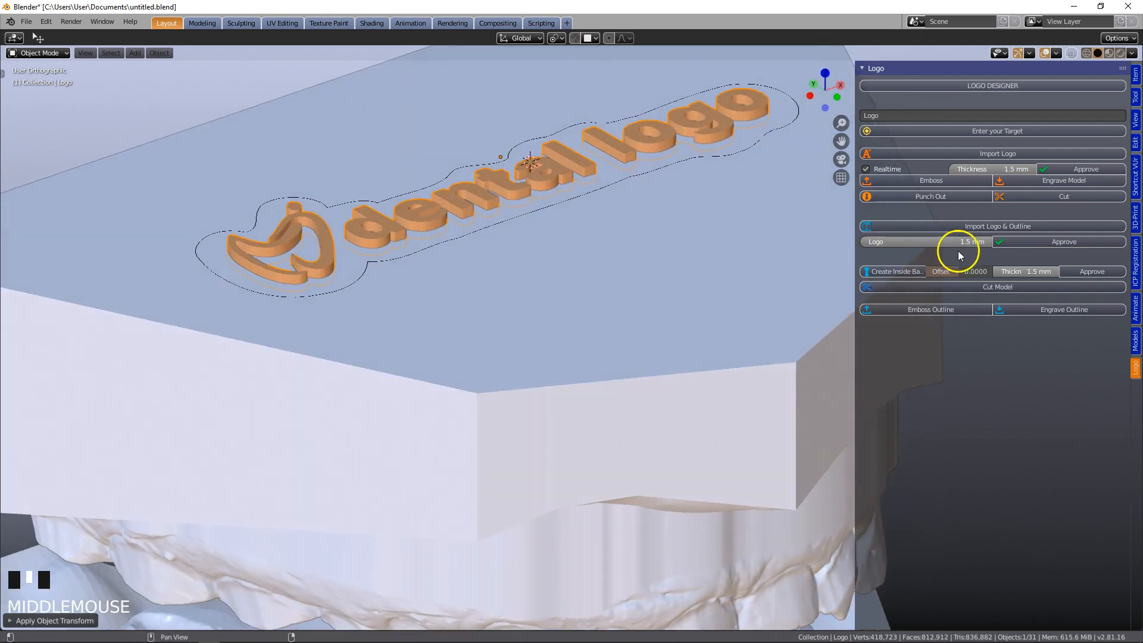
Approve the dental logo on the upper base with a thickness of 1.5 mm.
middle_click_drag(680, 257, 661, 241)
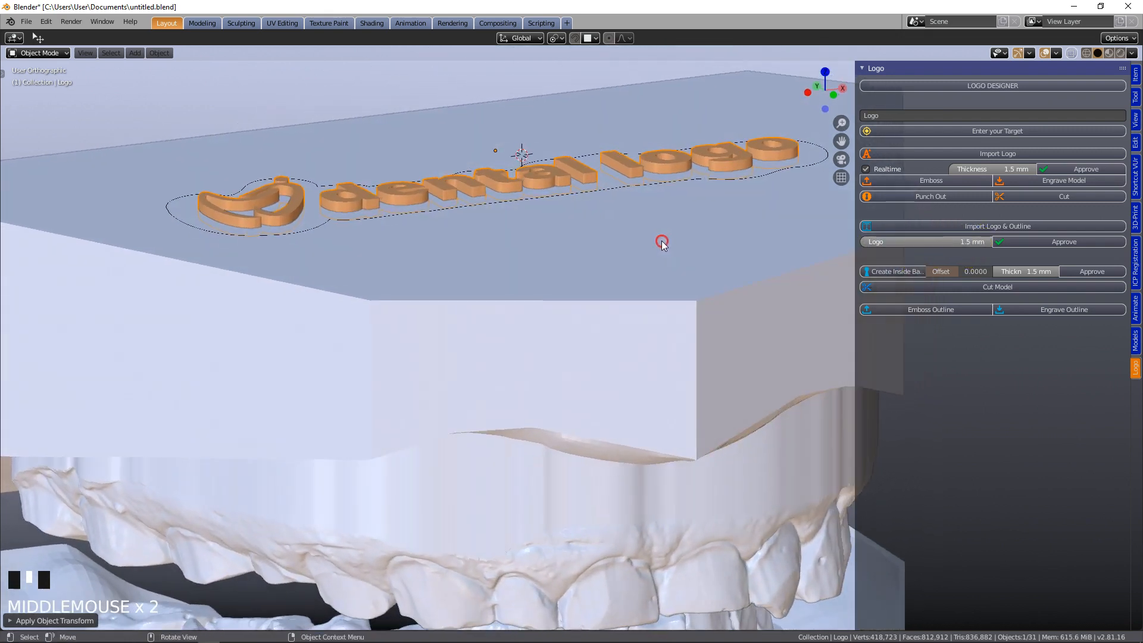
middle_click_drag(727, 159, 705, 208)
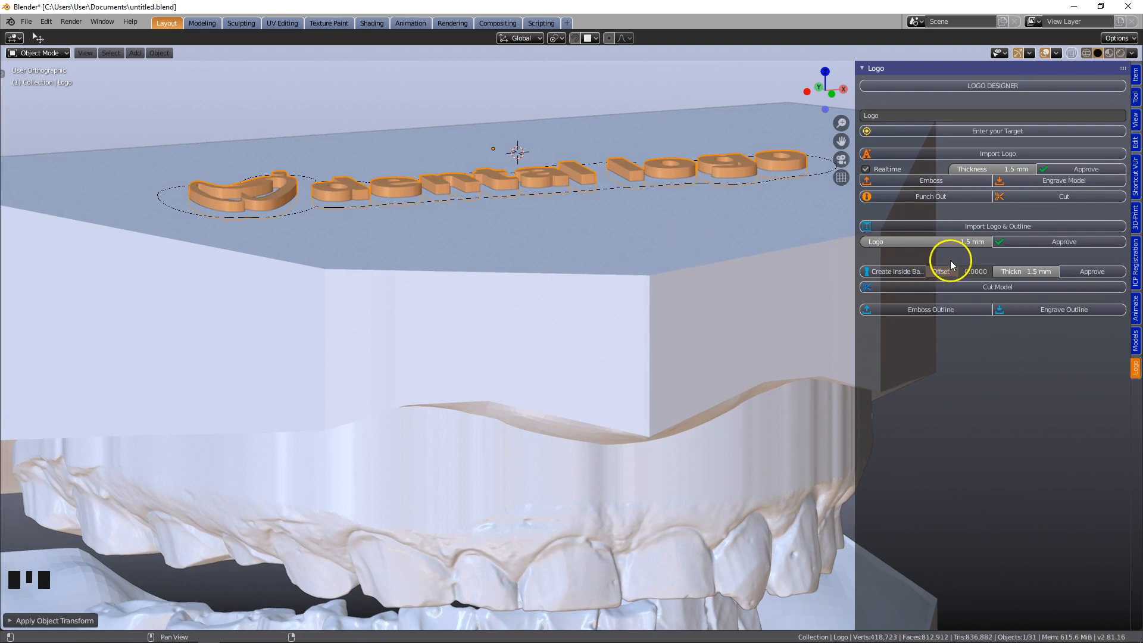
left_click(1062, 241)
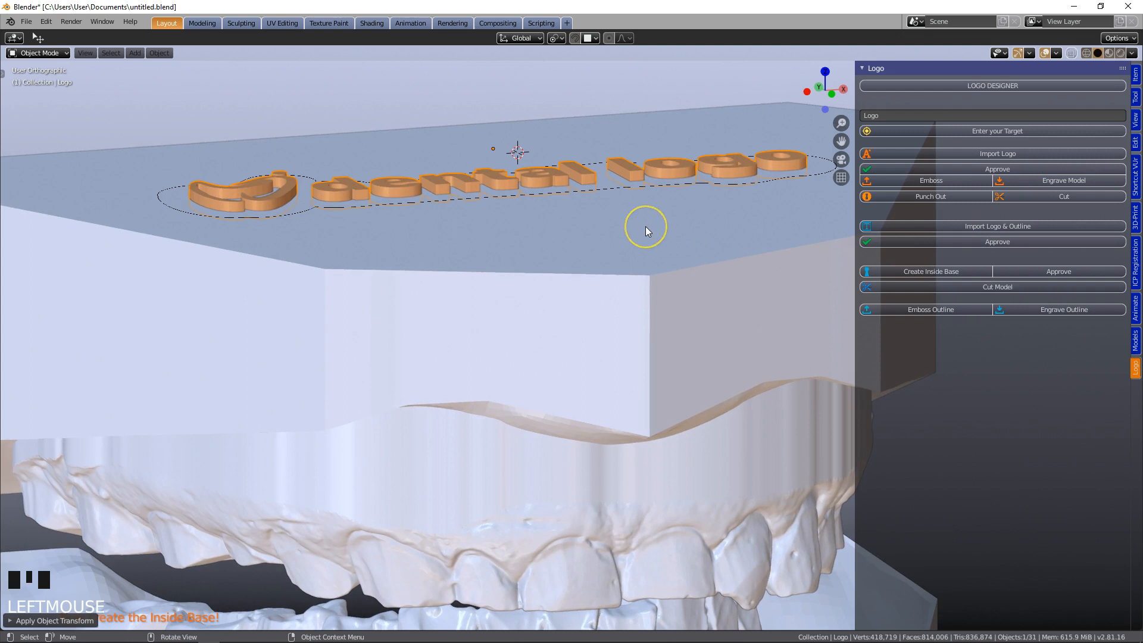
Create the inside base from the logo outline and set its offset to about -0.9353.
scroll(645, 226, "up", 1)
middle_click_drag(645, 226, 652, 238)
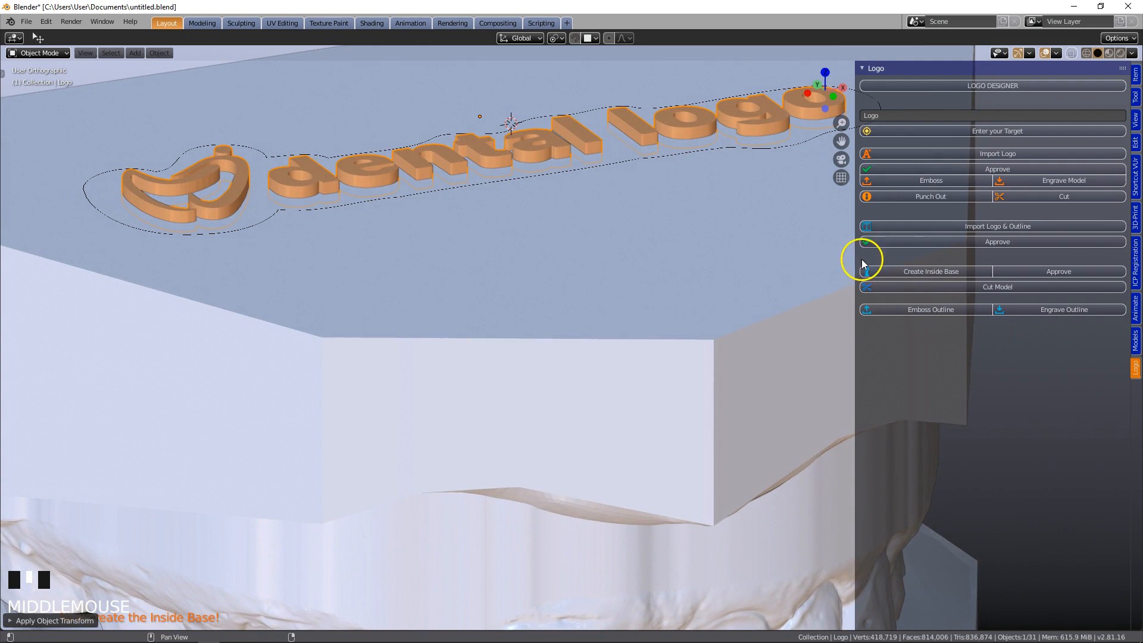
left_click(910, 271)
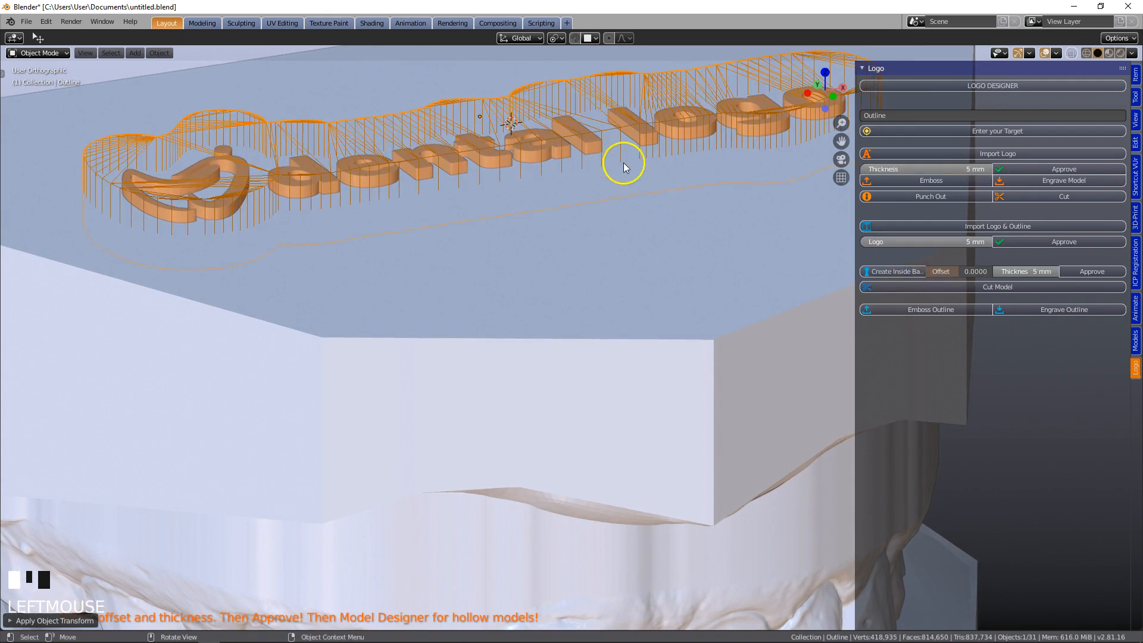
middle_click_drag(666, 173, 665, 162)
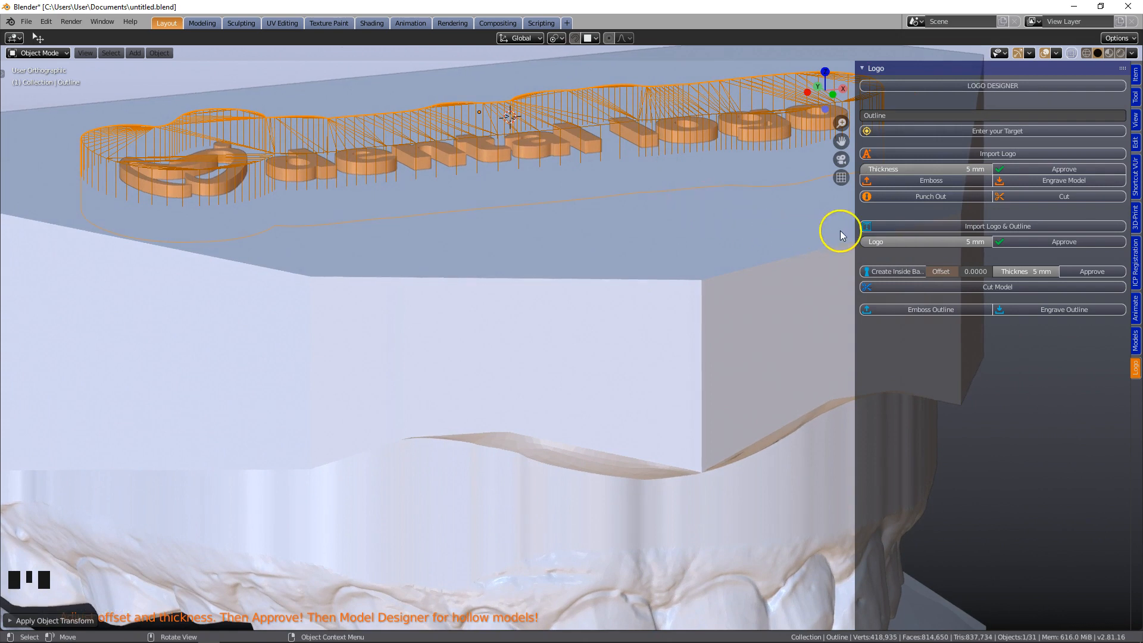
left_click_drag(855, 232, 791, 255)
mouse_move(441, 148)
middle_mouse_down()
mouse_move(437, 125)
mouse_move(441, 159)
middle_mouse_up()
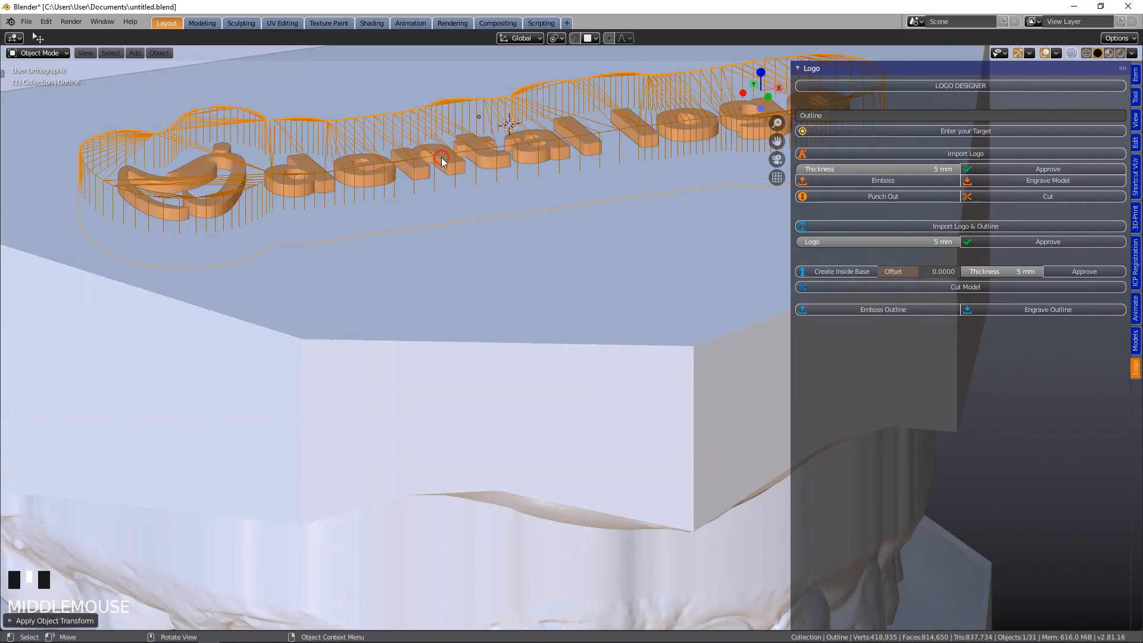
left_click_drag(905, 273, 870, 268)
mouse_move(552, 242)
middle_mouse_down()
mouse_move(533, 222)
mouse_move(533, 235)
middle_mouse_up()
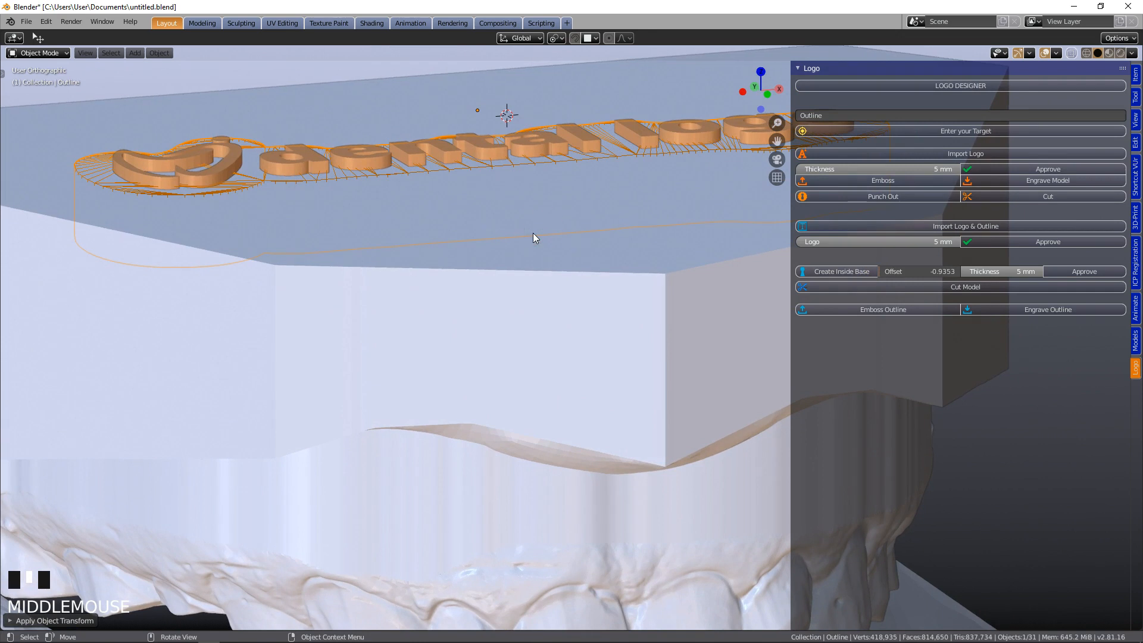
Set the inside base thickness to about 5.138 mm, using the front view with X-ray display turned on.
left_click_drag(990, 272, 1008, 269)
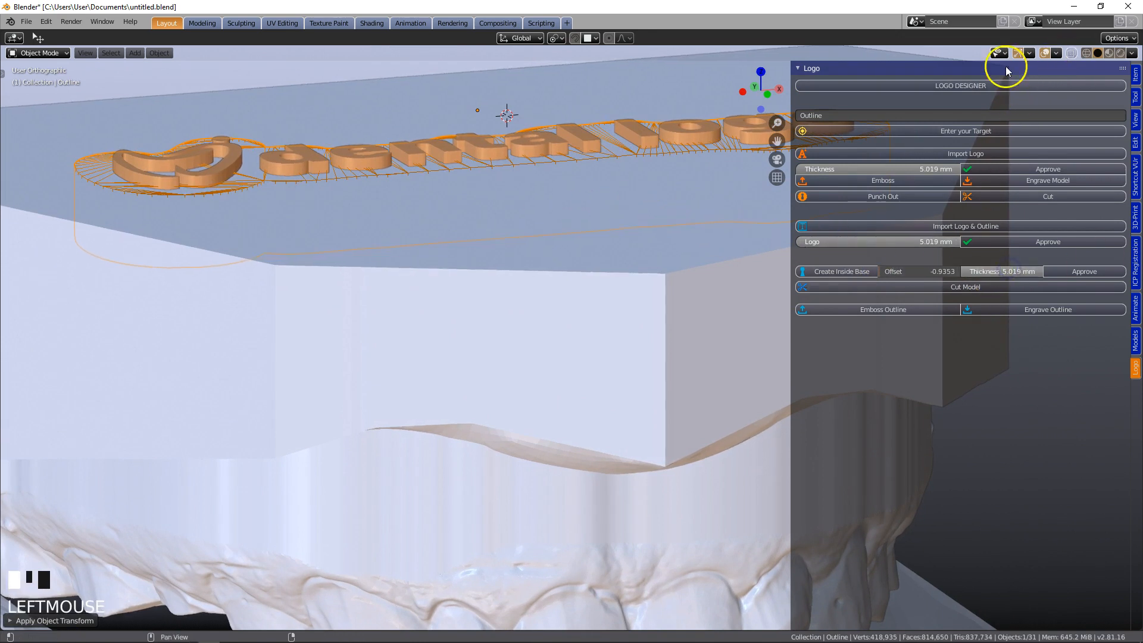
scroll(556, 319, "down", 2)
middle_click_drag(556, 319, 533, 306)
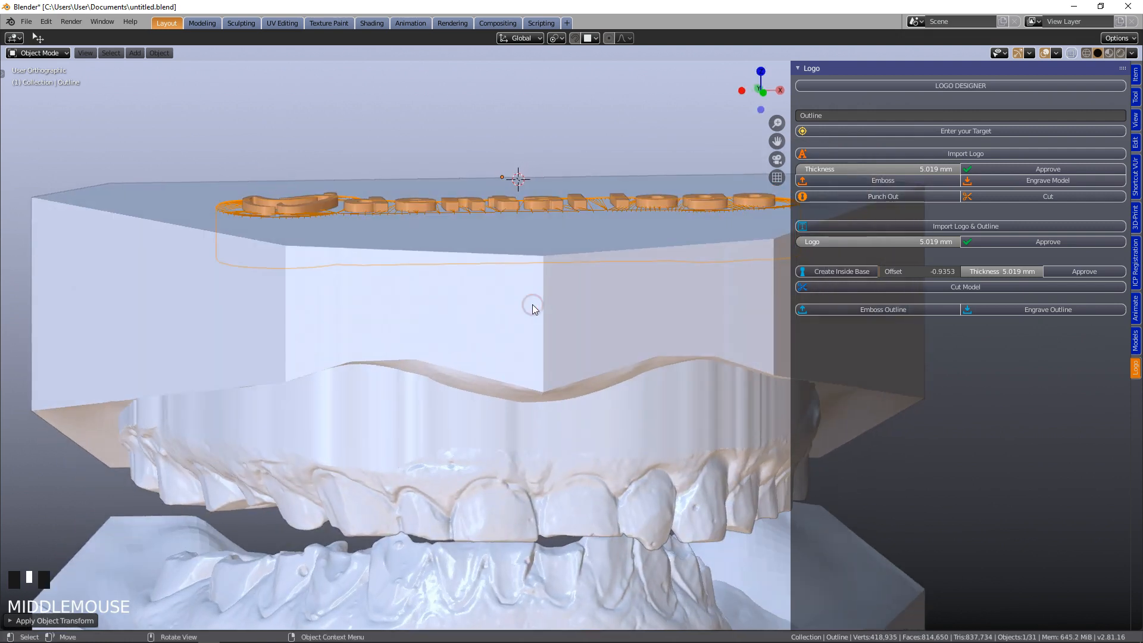
key("grave")
left_click(468, 257)
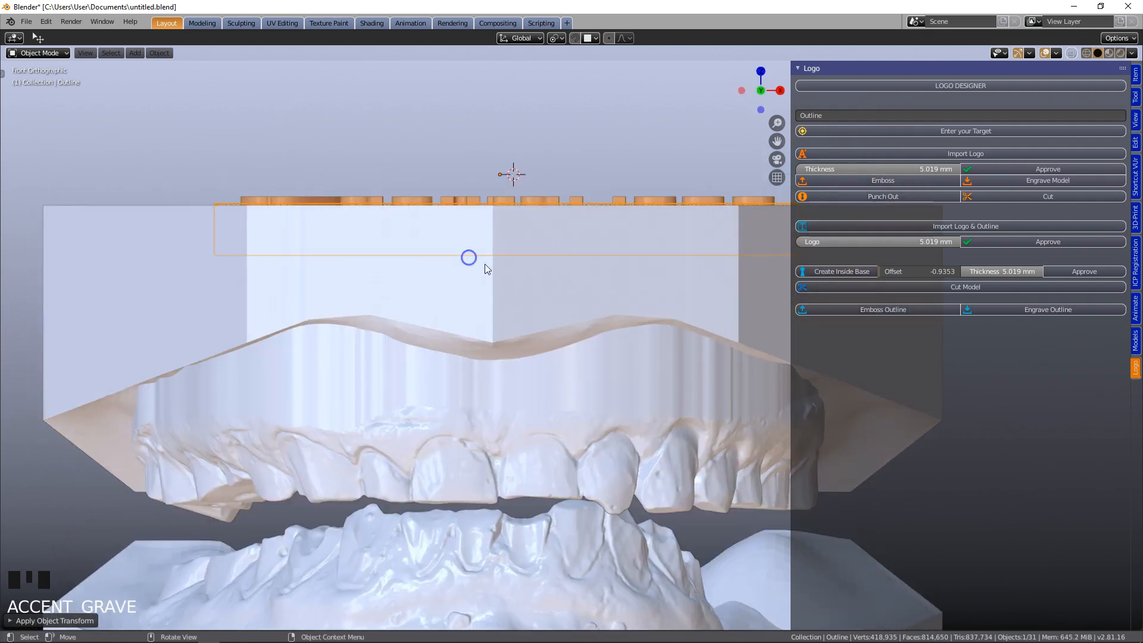
left_click(1071, 53)
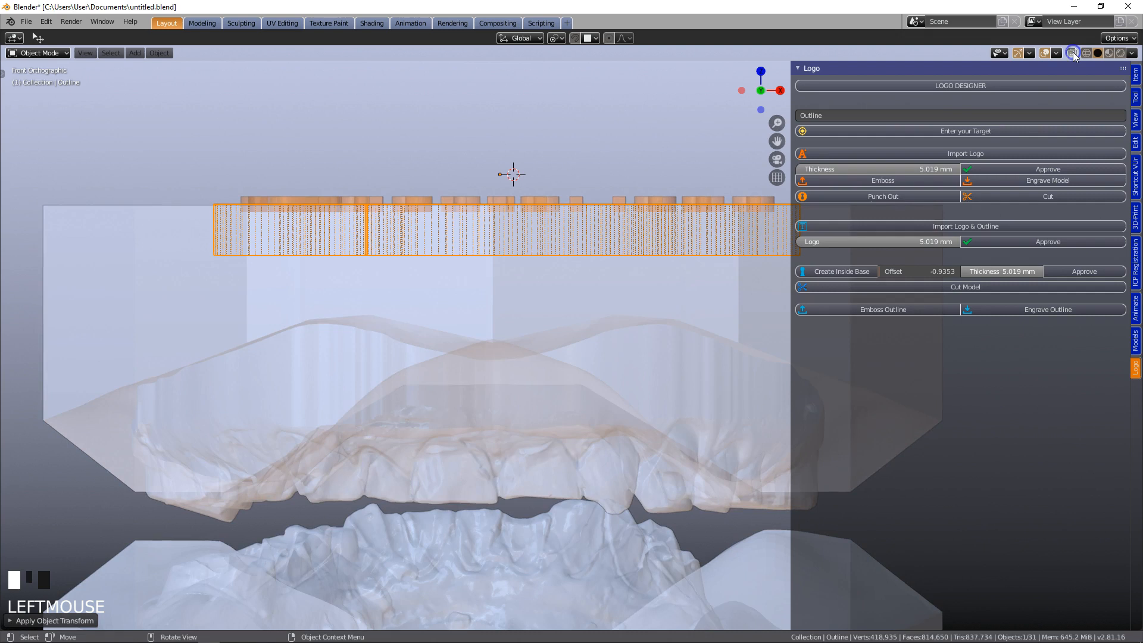
left_click_drag(992, 272, 733, 582)
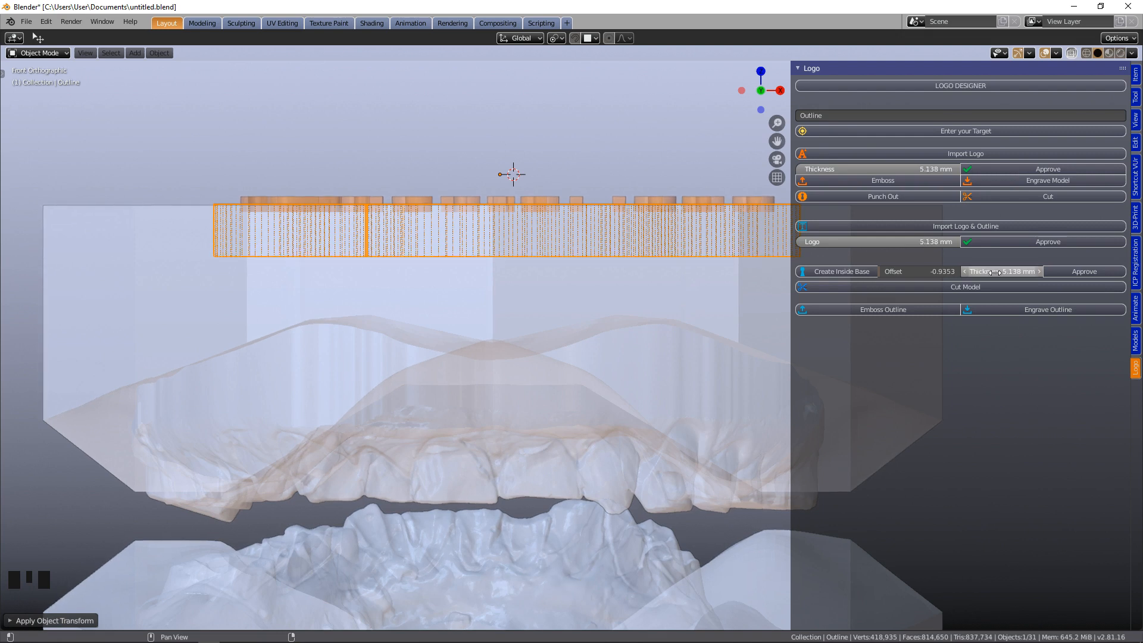
Approve the logo's inside base, turn off X-ray display, and inspect the result on the upper model.
left_click(1103, 276)
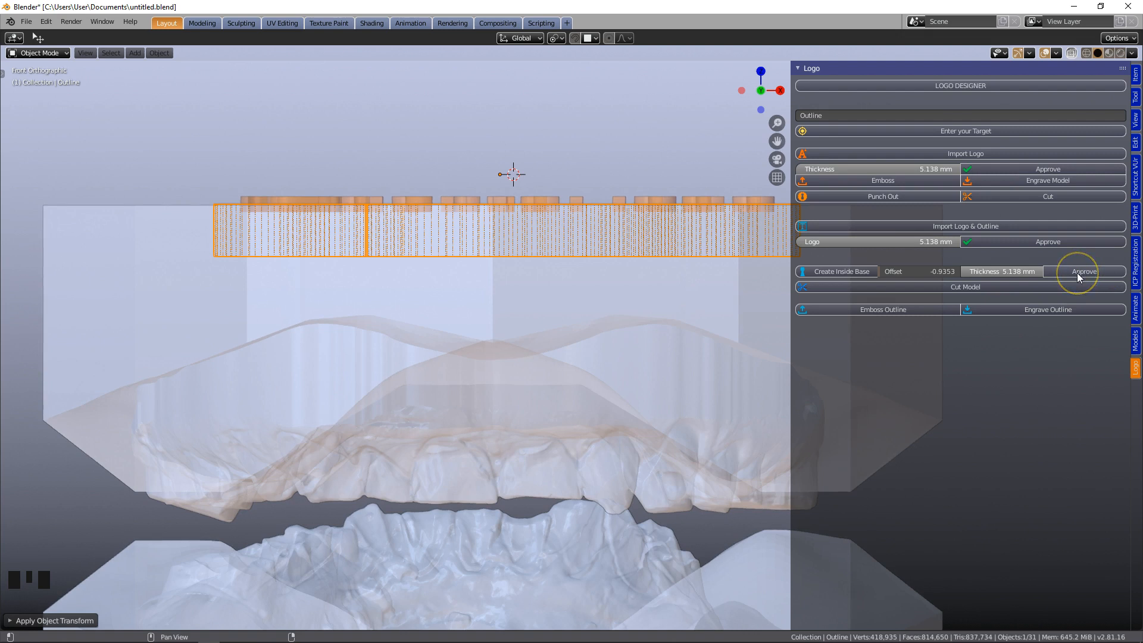
left_click(1077, 273)
left_click(1072, 53)
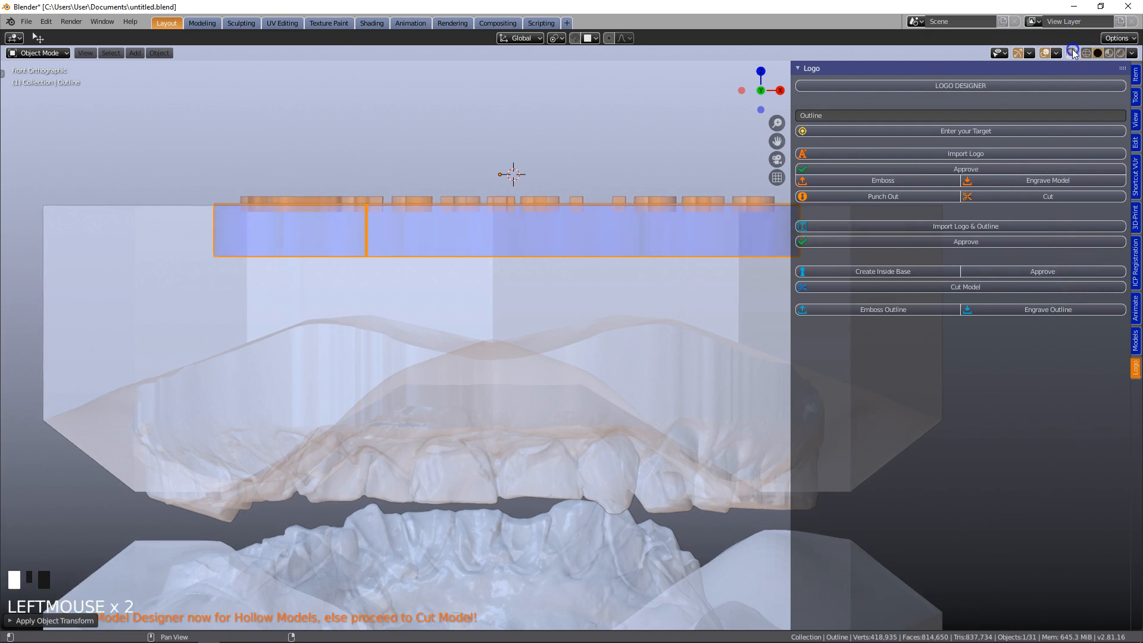
middle_click_drag(512, 229, 435, 231)
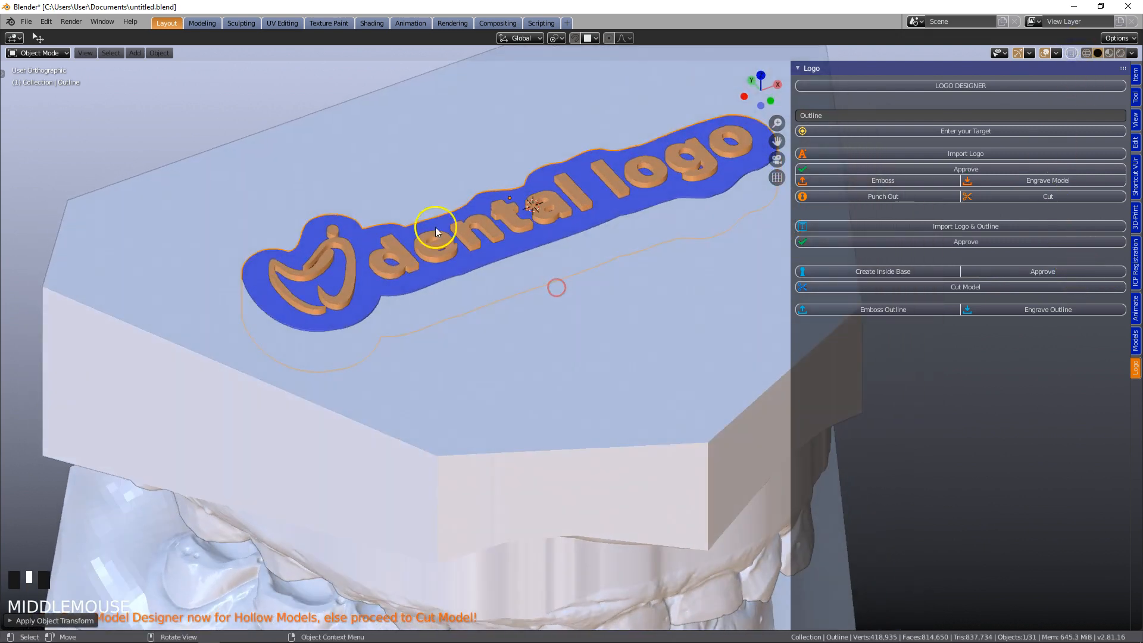
scroll(429, 266, "up", 3)
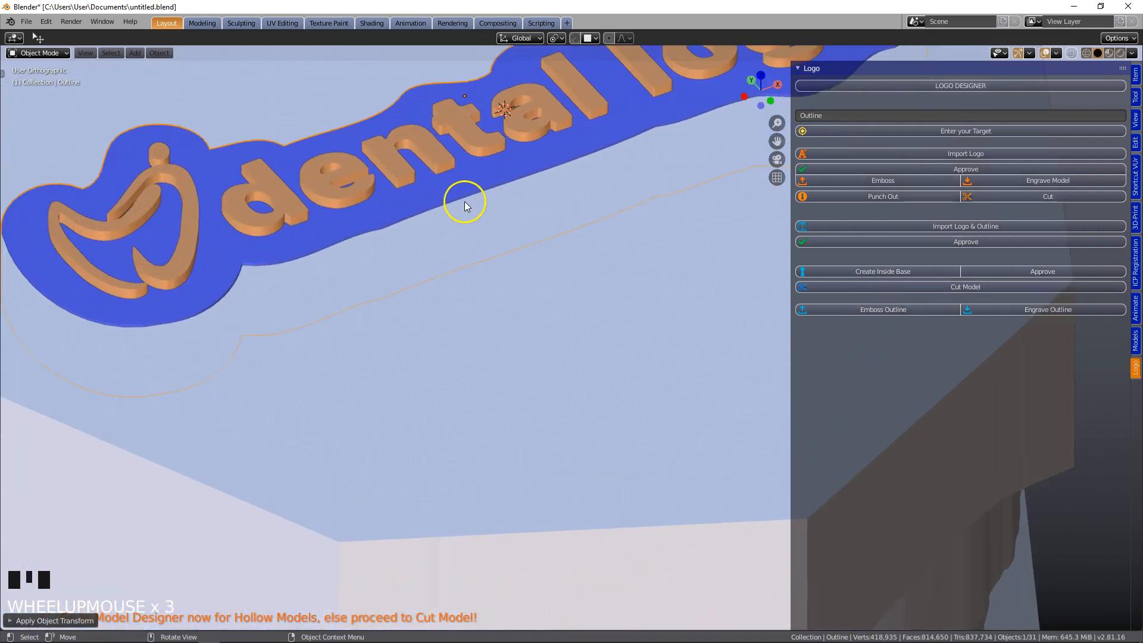
scroll(465, 205, "down", 1)
scroll(573, 261, "down", 1)
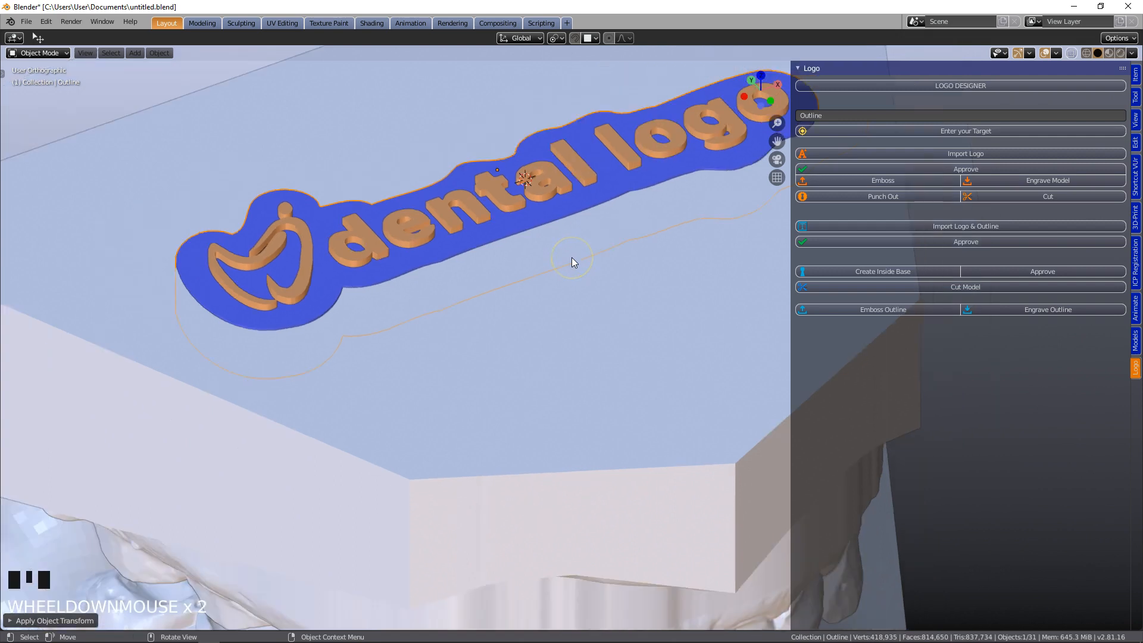
middle_click_drag(571, 257, 639, 252)
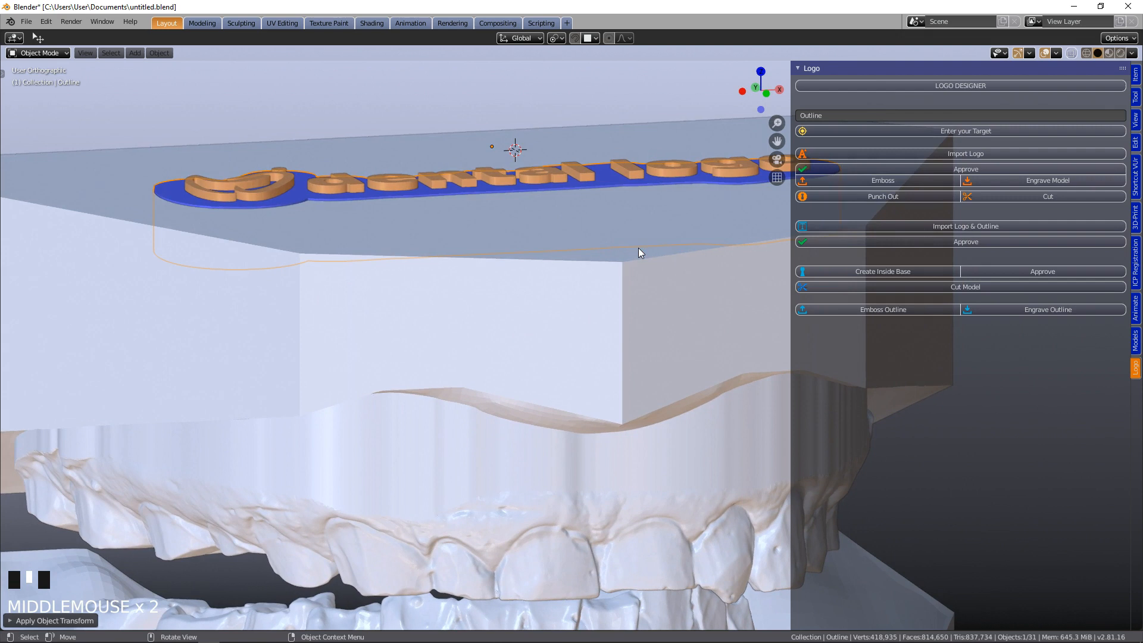
scroll(638, 247, "up", 1)
scroll(605, 176, "down", 2)
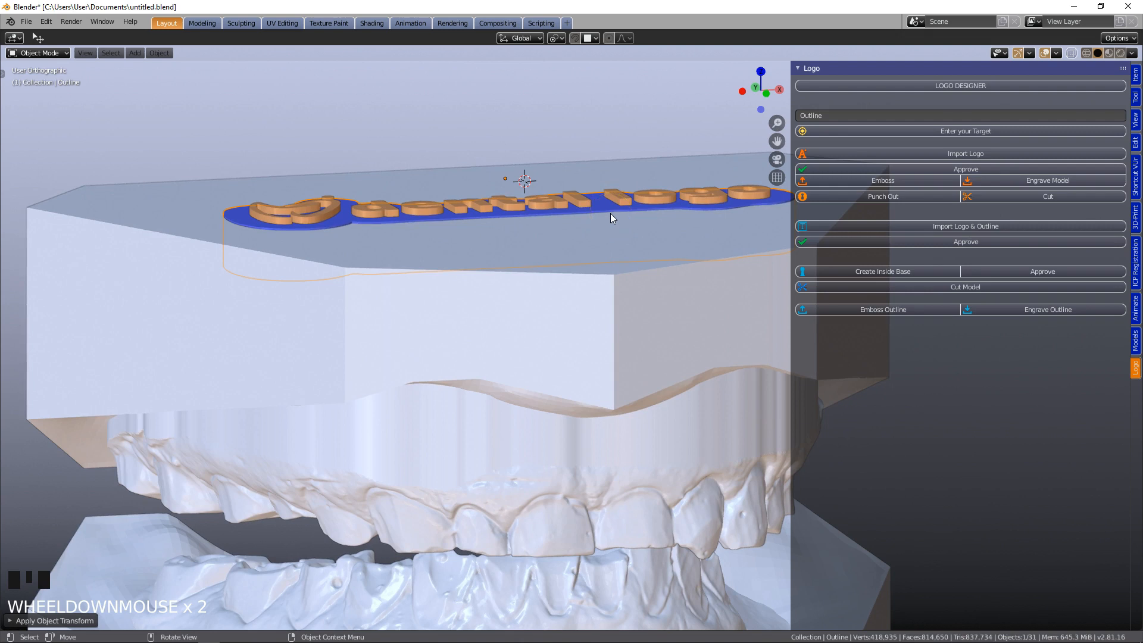
Save the Blender file.
left_click(27, 22)
left_click(51, 73)
left_click(63, 103)
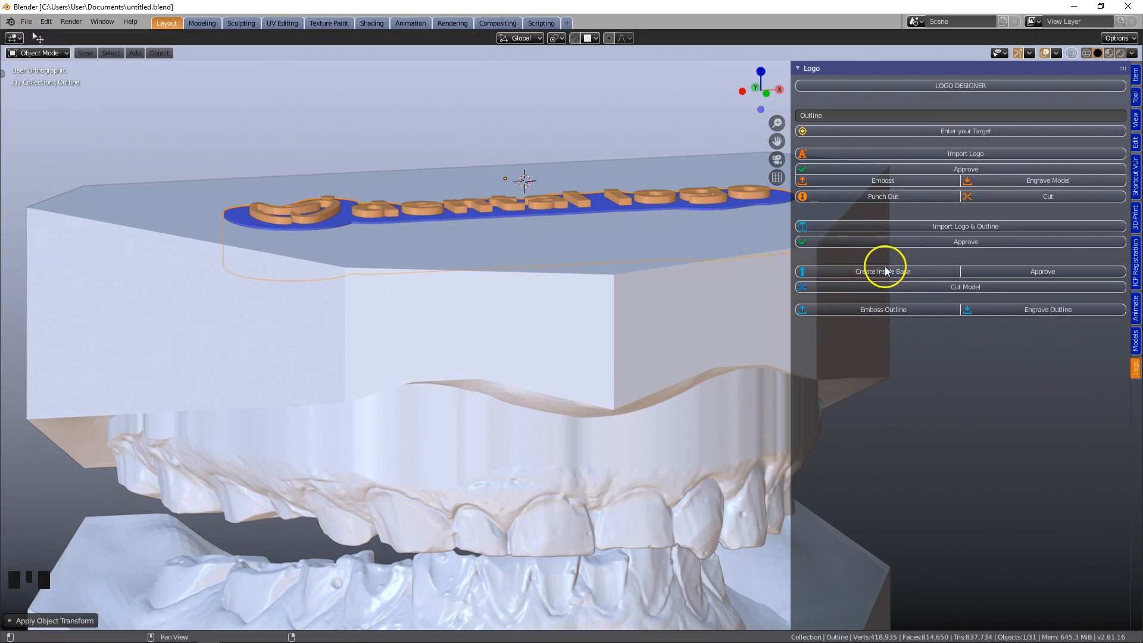
Cut the upper model with the inside base and lower the logo vertically to countersink it just below the base surface.
left_click(934, 289)
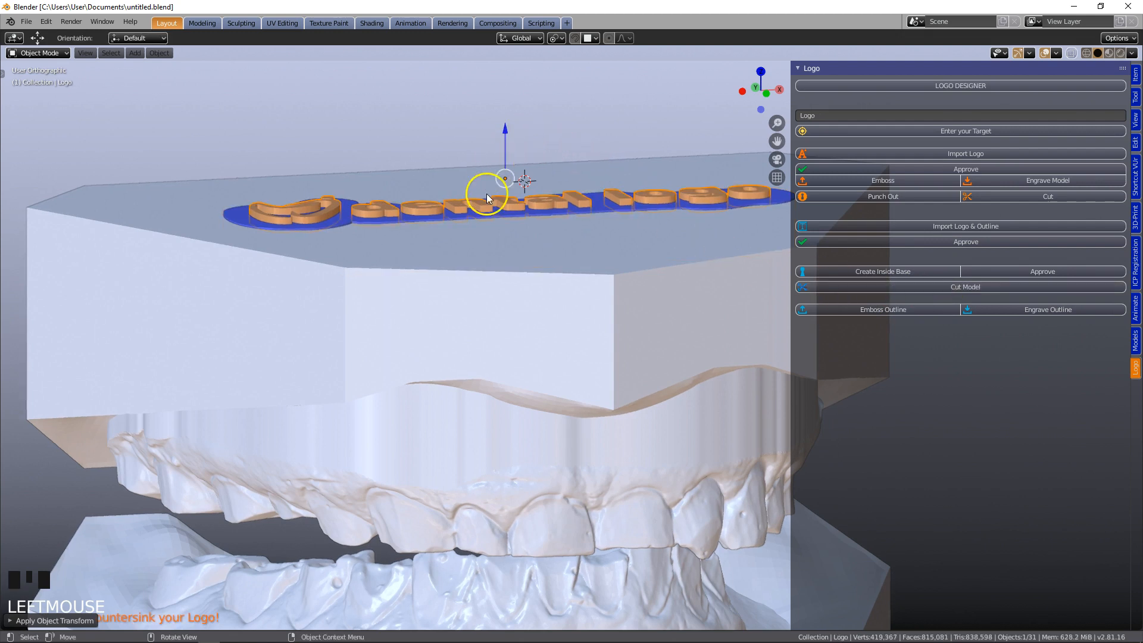
scroll(489, 194, "up", 2)
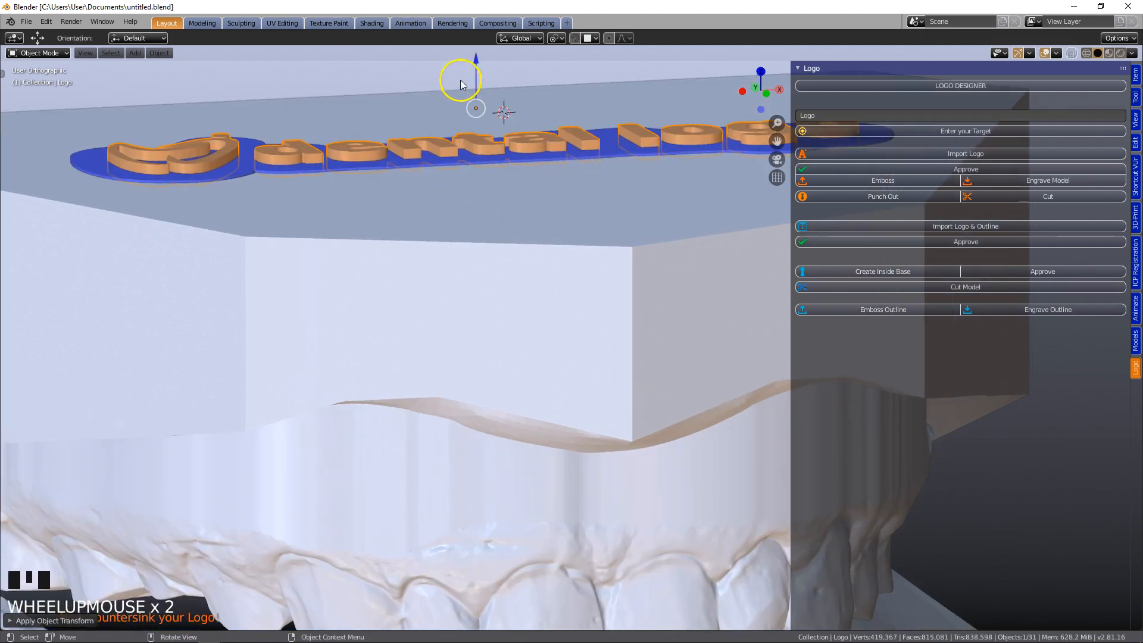
left_click_drag(475, 60, 485, 111)
middle_click_drag(485, 111, 584, 234)
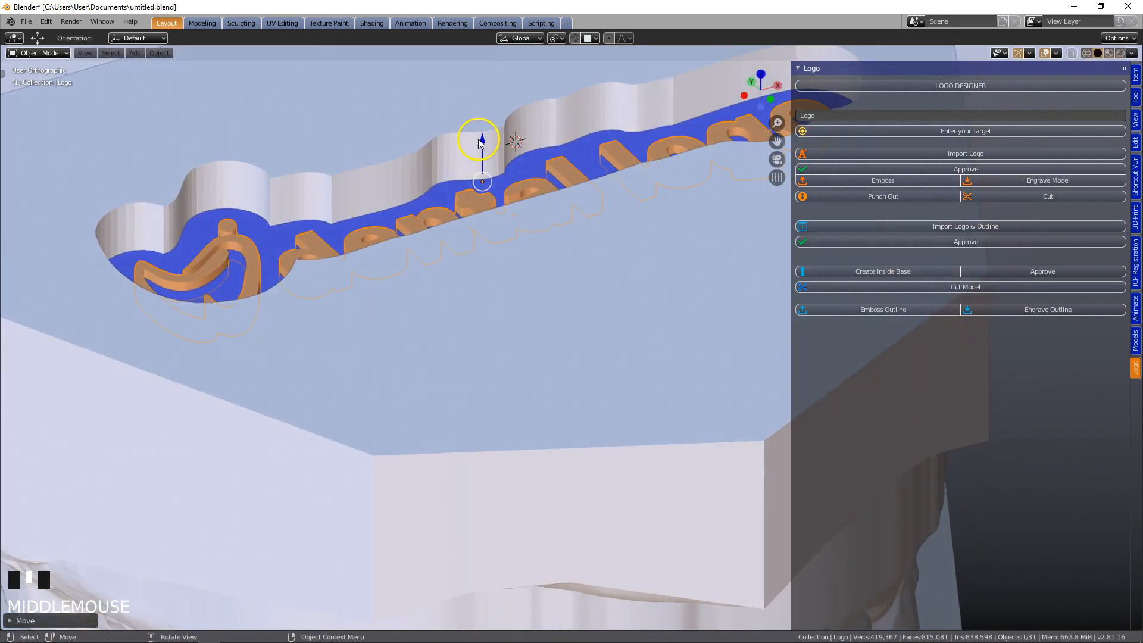
left_click_drag(482, 142, 495, 104)
scroll(527, 122, "down", 2)
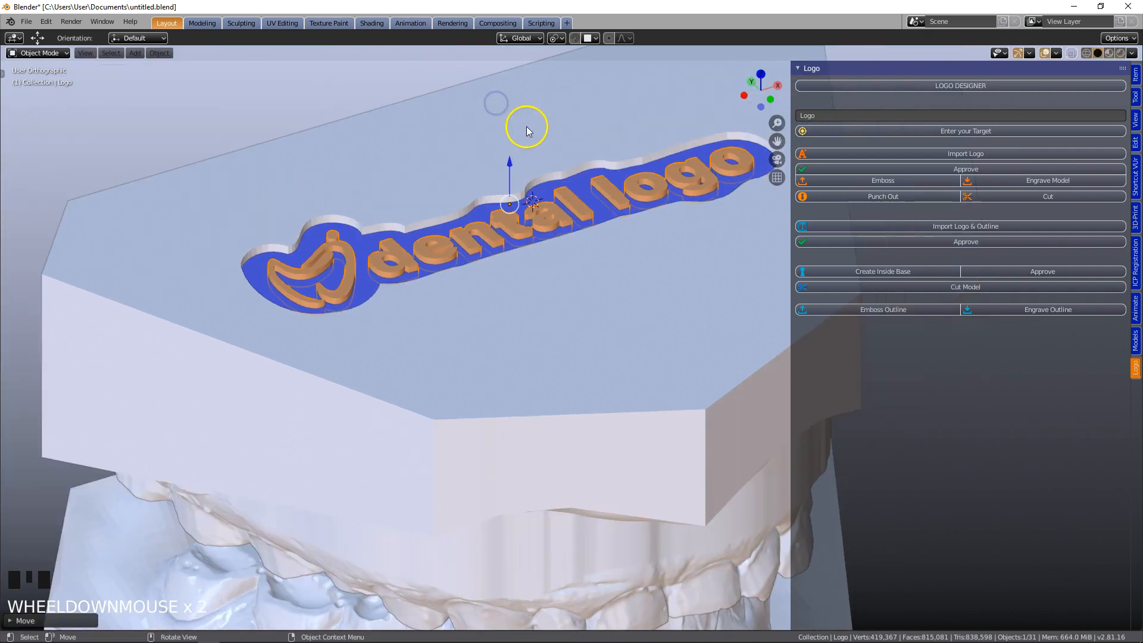
key("grave")
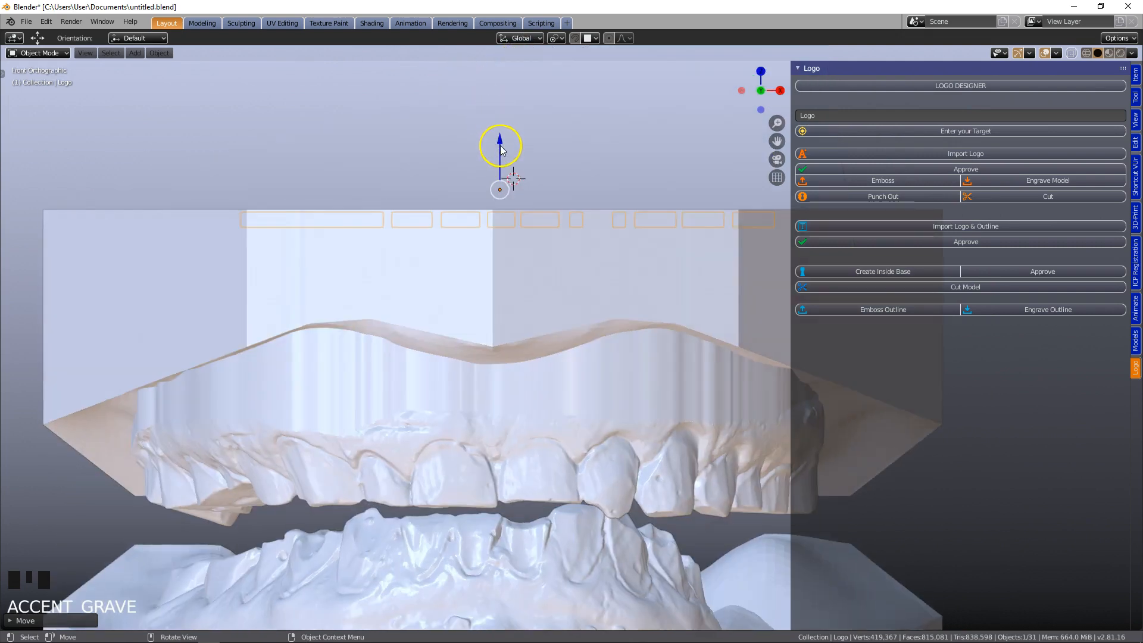
left_click_drag(500, 140, 501, 138)
middle_click_drag(476, 152, 452, 291)
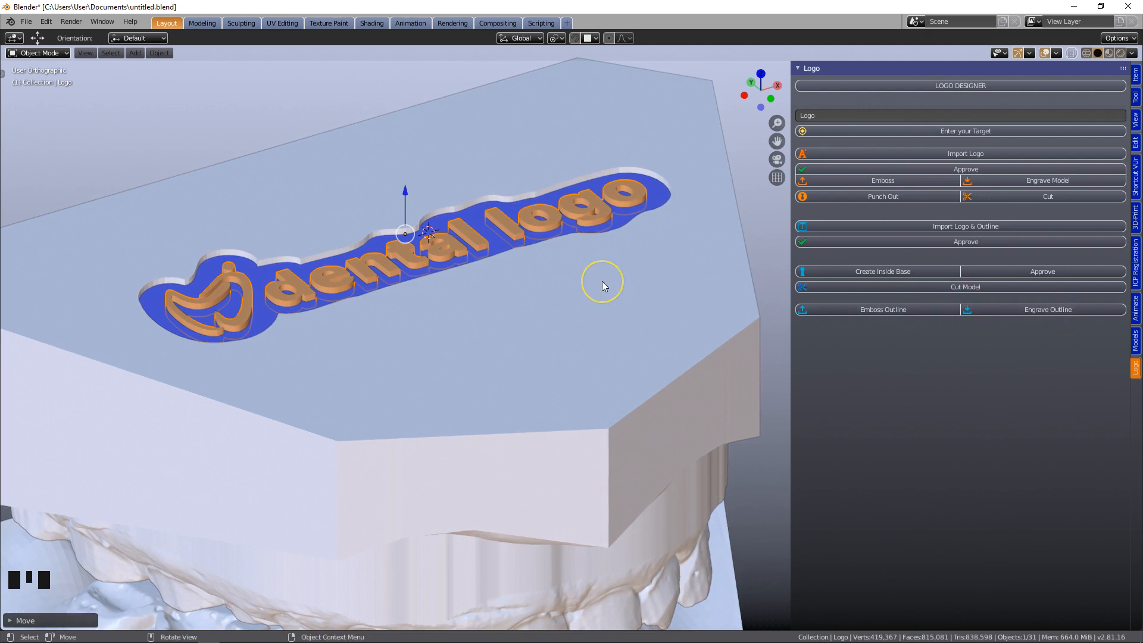
Undo the logo moves, the model cut and the approval of the inside base.
key("ctrl+z")
key("ctrl+z")
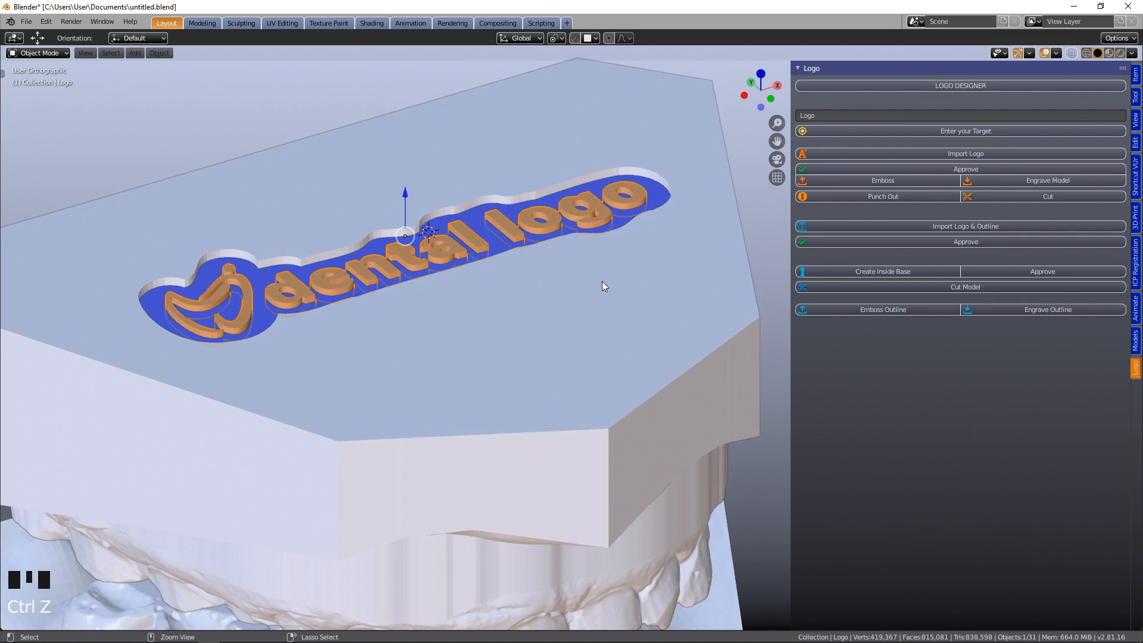
key("ctrl+z")
key("ctrl+z")
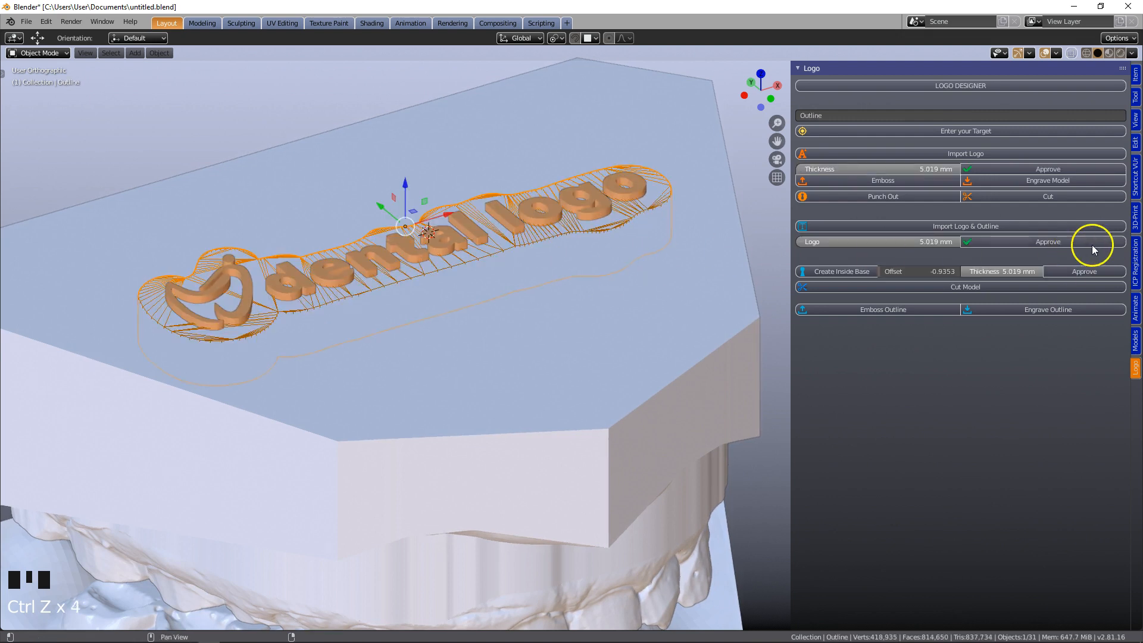
Approve the inside base with a thickness of about 5.019 mm.
left_click(1057, 273)
middle_click_drag(622, 318, 613, 285)
scroll(613, 284, "down", 1)
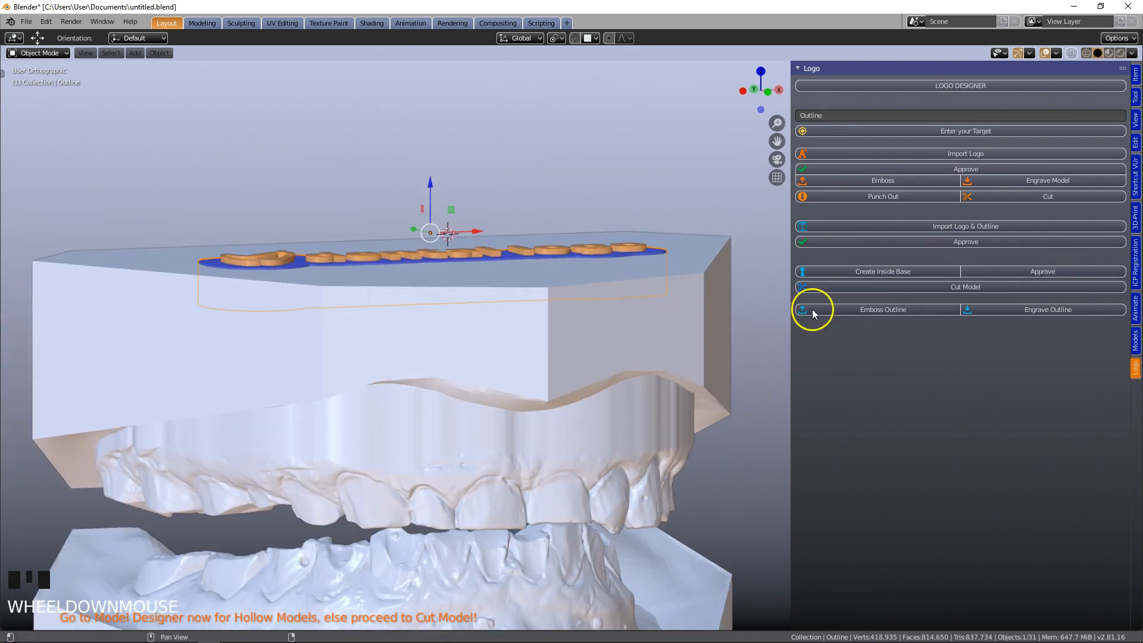
Make the upper study model hollow using the Honey Vented pattern from the Hollowing Tools.
left_click(1136, 342)
scroll(1051, 355, "down", 20)
left_click(695, 369)
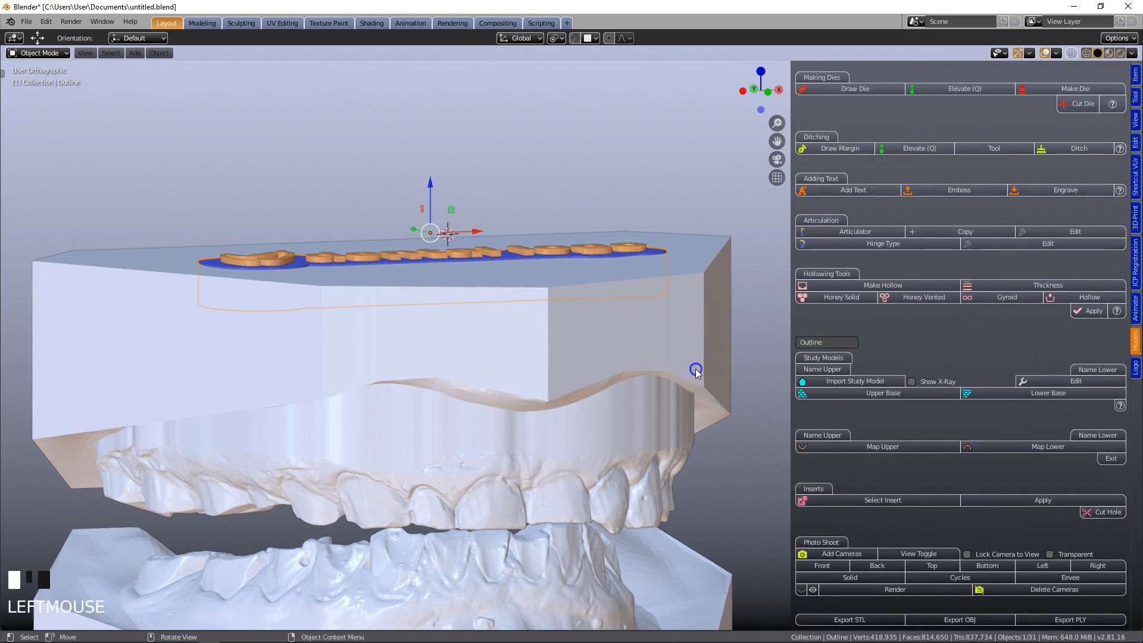
scroll(931, 388, "down", 6)
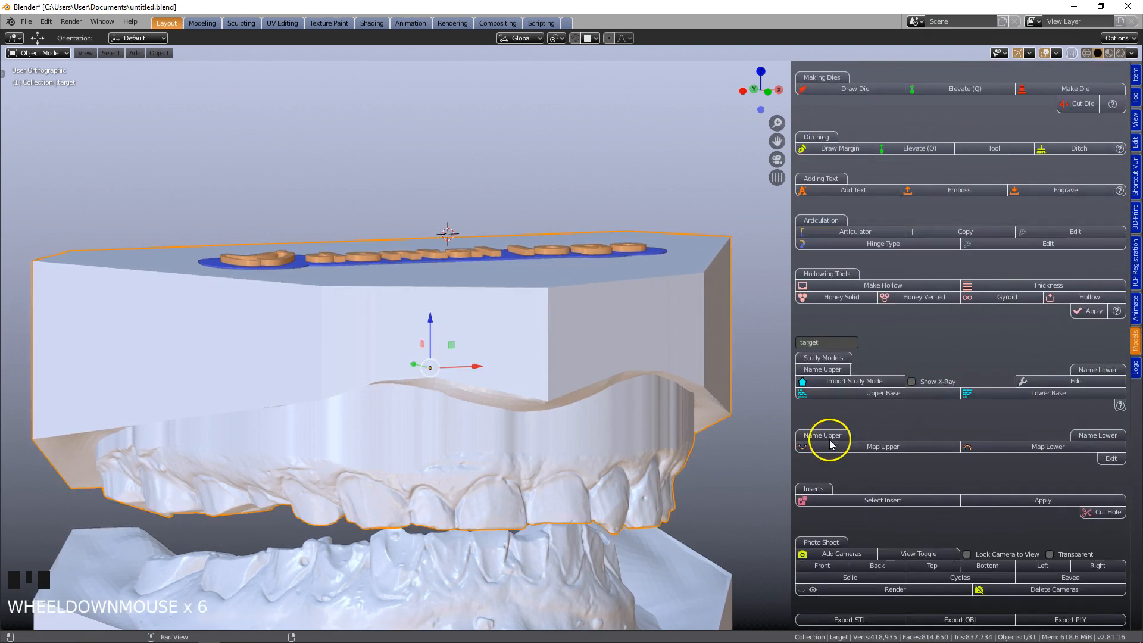
left_click(881, 287)
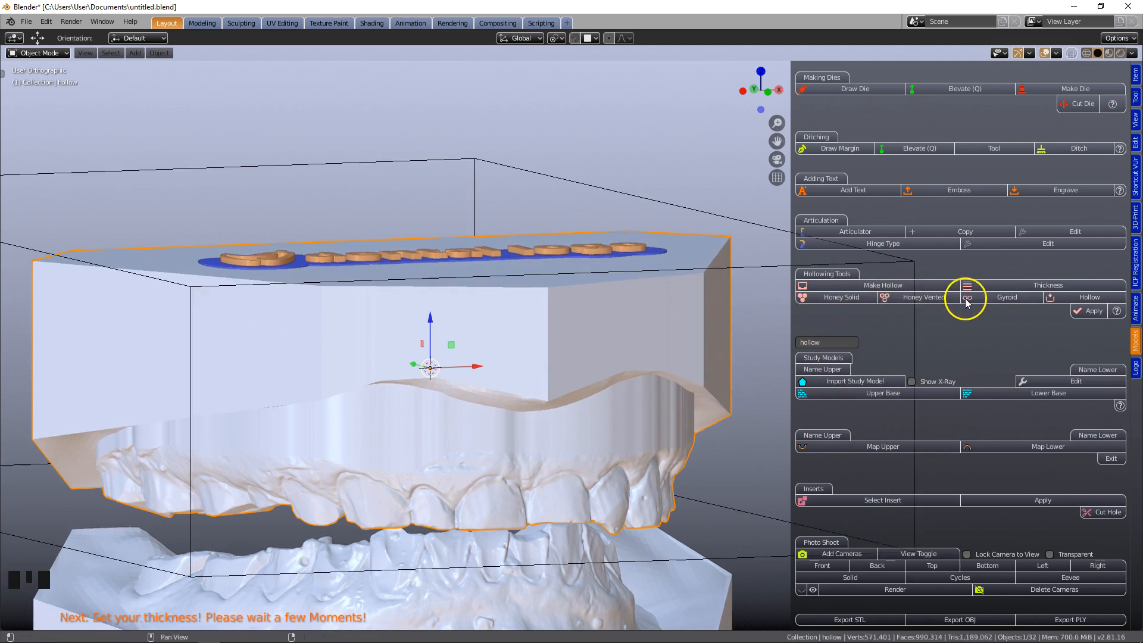
left_click(934, 297)
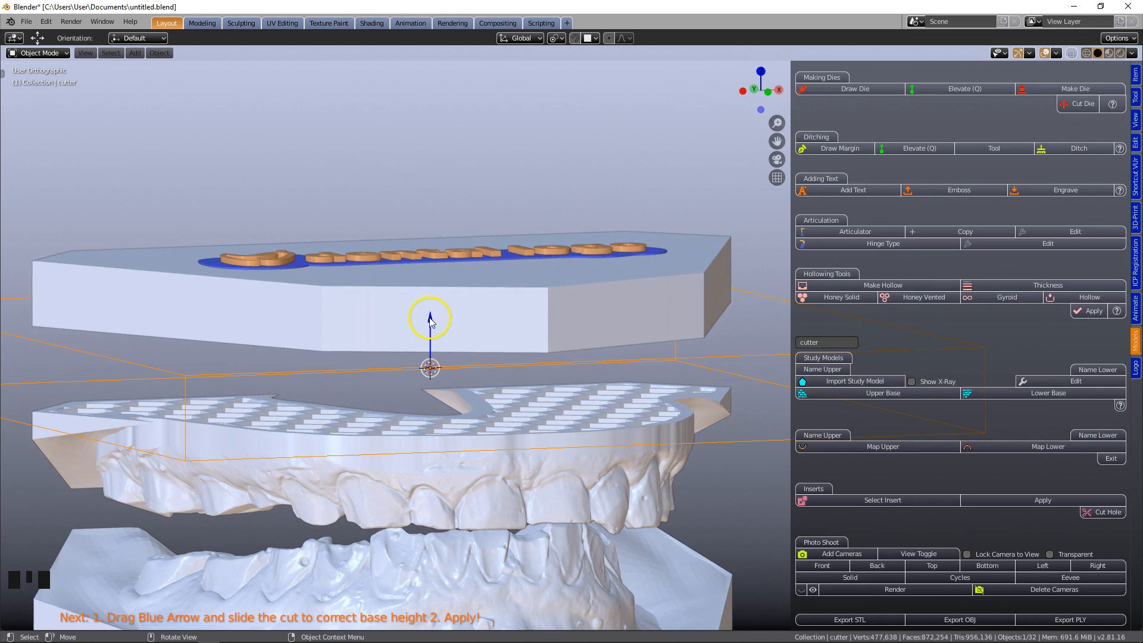
Raise the cutter vertically to the full base height, exposing the honeycomb around the logo, and apply the hollowing cut.
left_click_drag(429, 308, 485, 205)
middle_click_drag(486, 342, 510, 385)
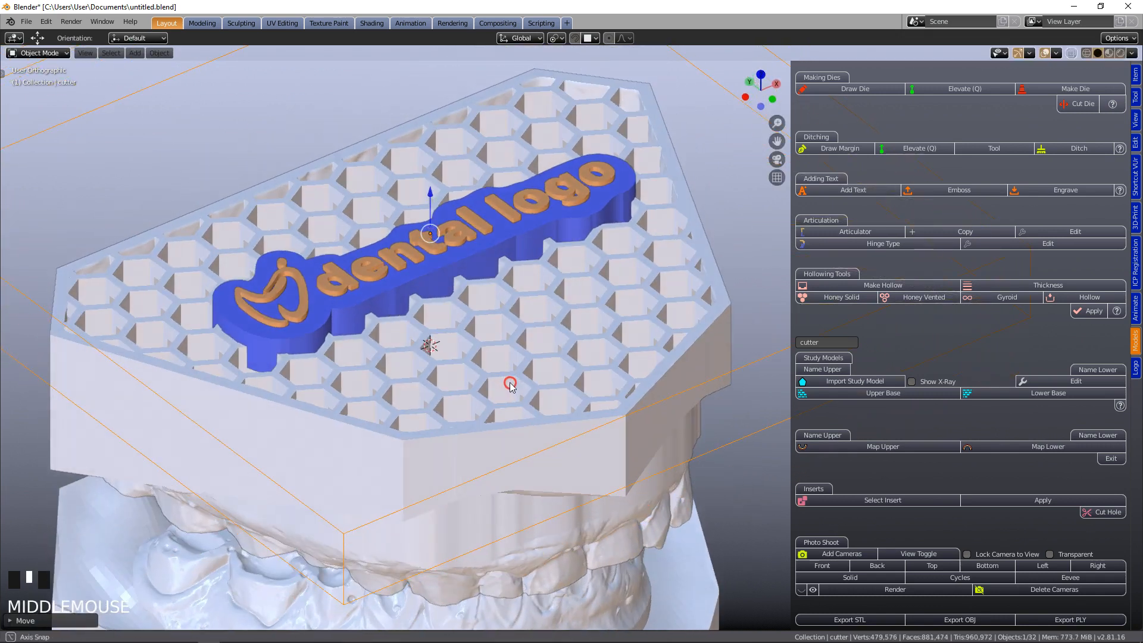
left_click(1083, 312)
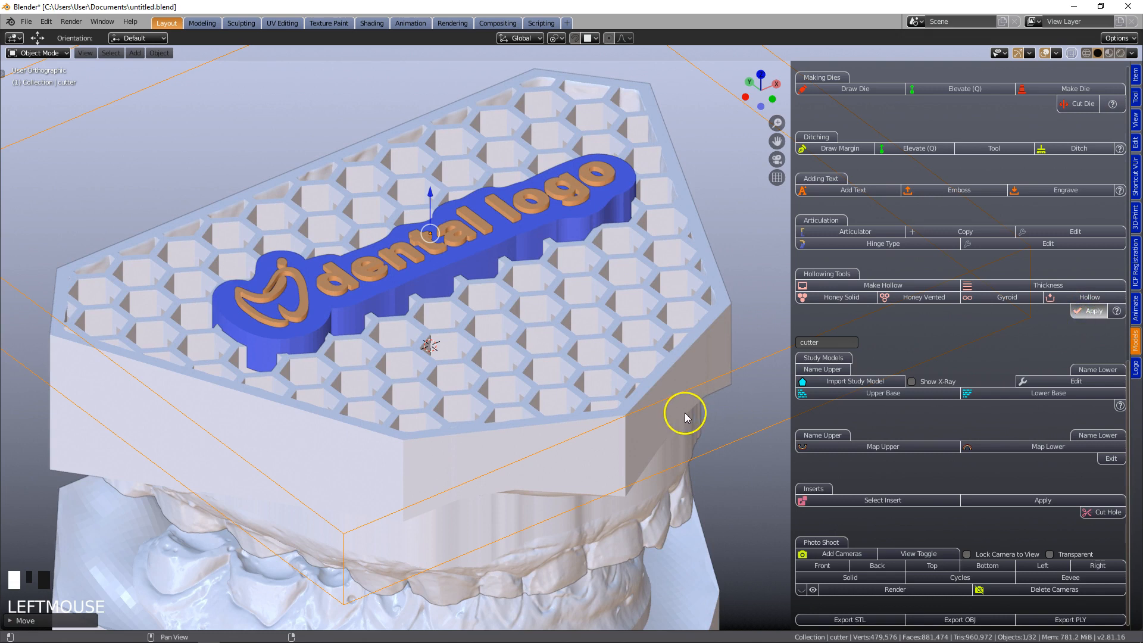
scroll(685, 417, "down", 2)
middle_click_drag(671, 408, 607, 364)
scroll(610, 369, "up", 2)
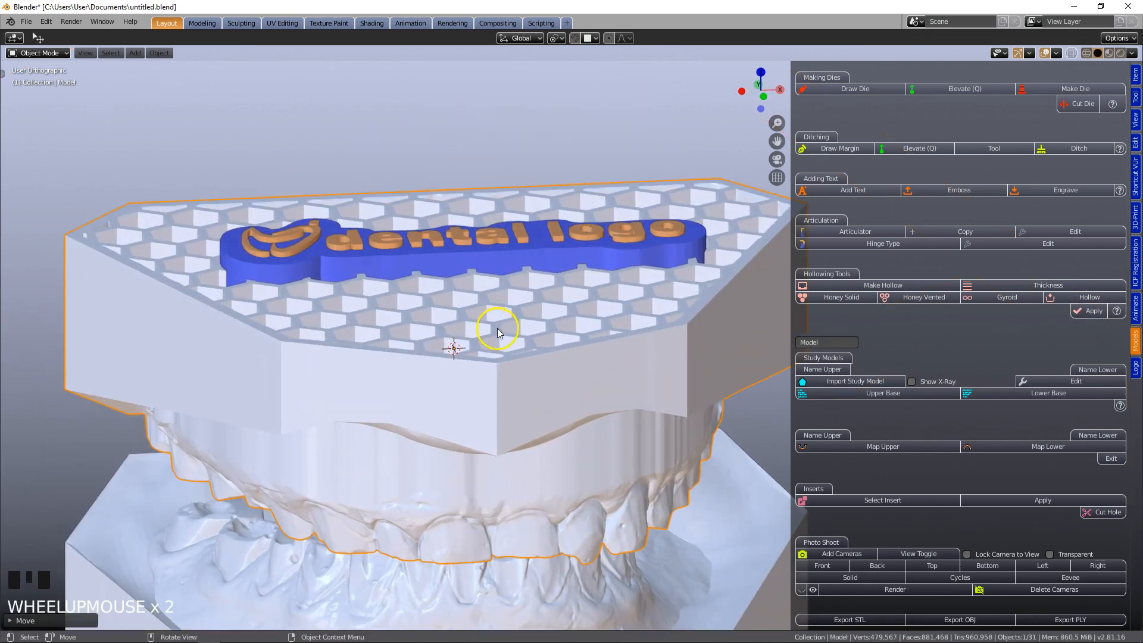
mouse_move(523, 356)
middle_mouse_down()
mouse_move(523, 321)
mouse_move(536, 372)
mouse_move(537, 356)
middle_mouse_up()
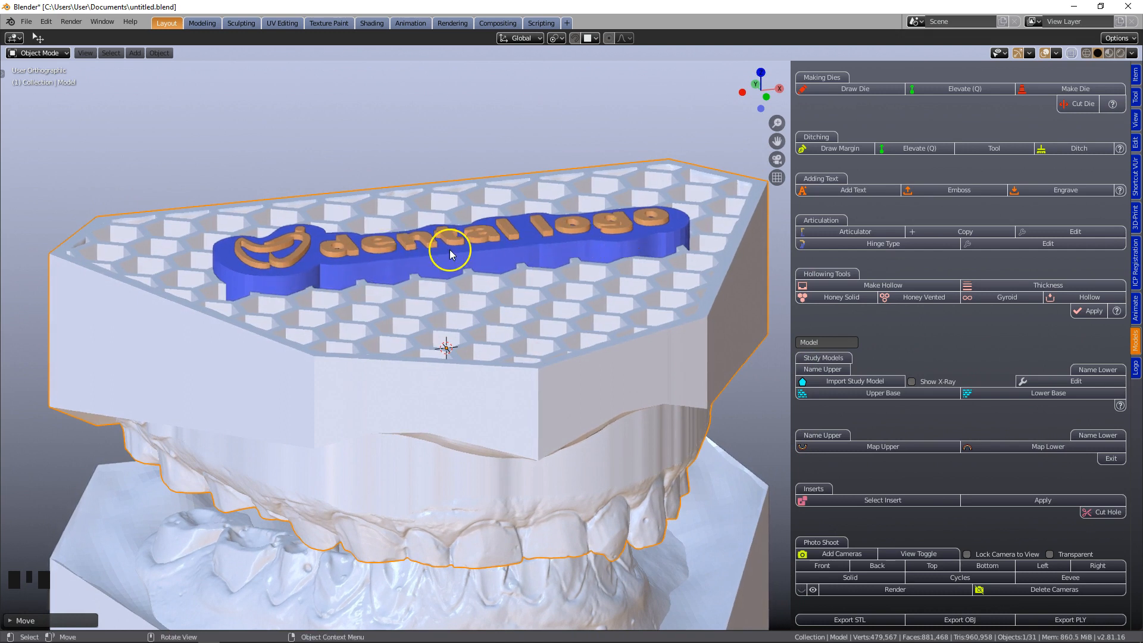
Try lowering the logo and its outline together along the Z axis into the honeycomb base.
left_click(382, 249)
left_click(399, 262, "shift")
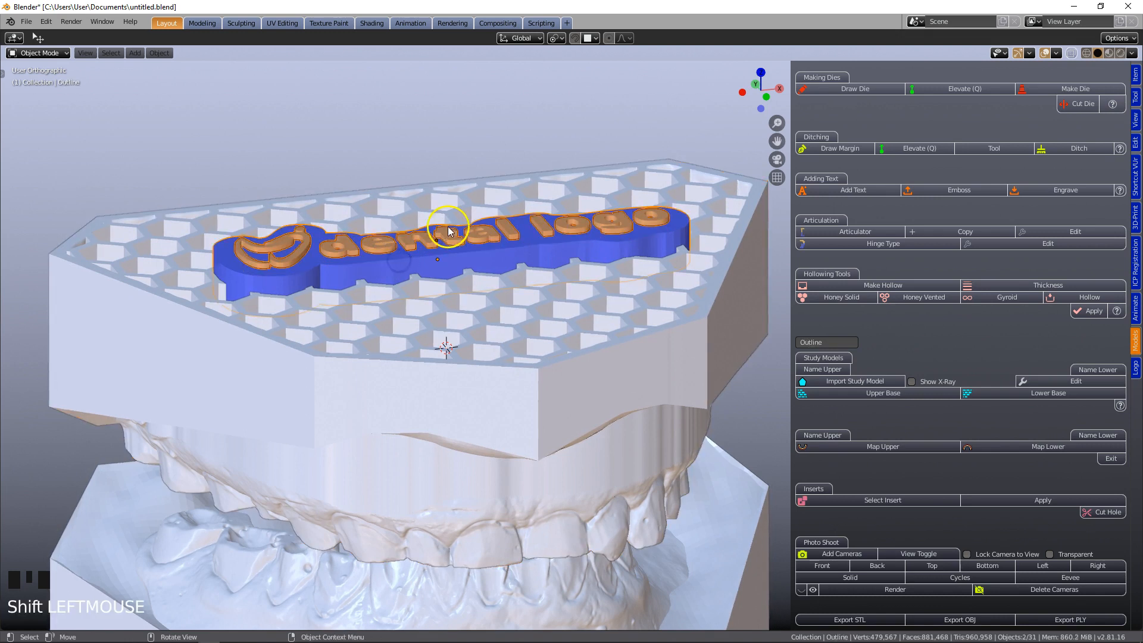
key("g")
key("z")
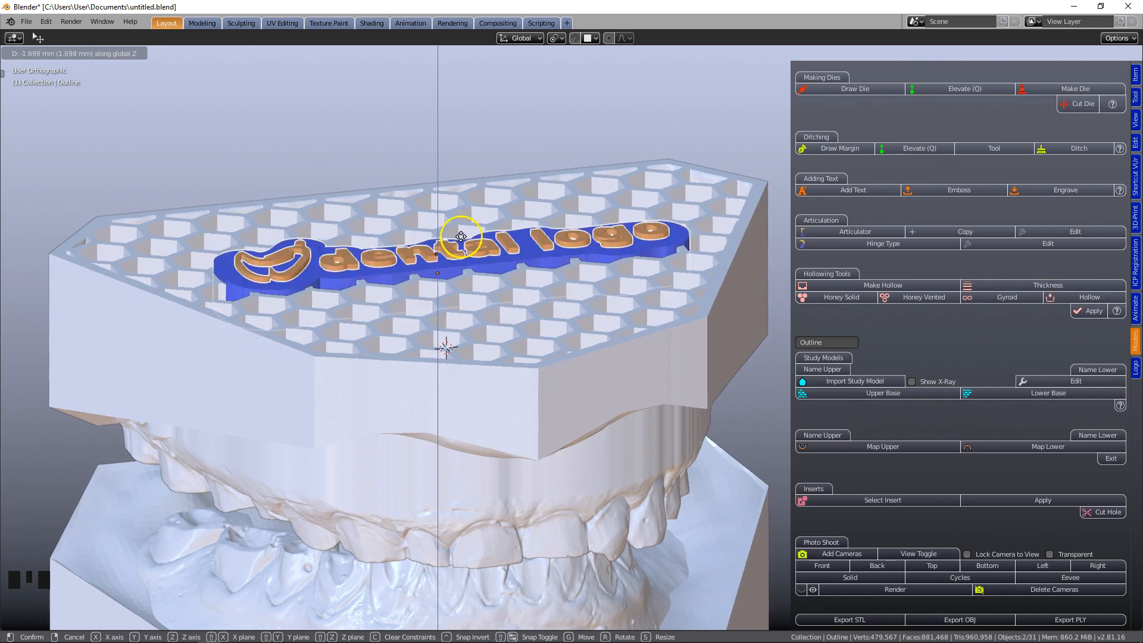
left_click(460, 225)
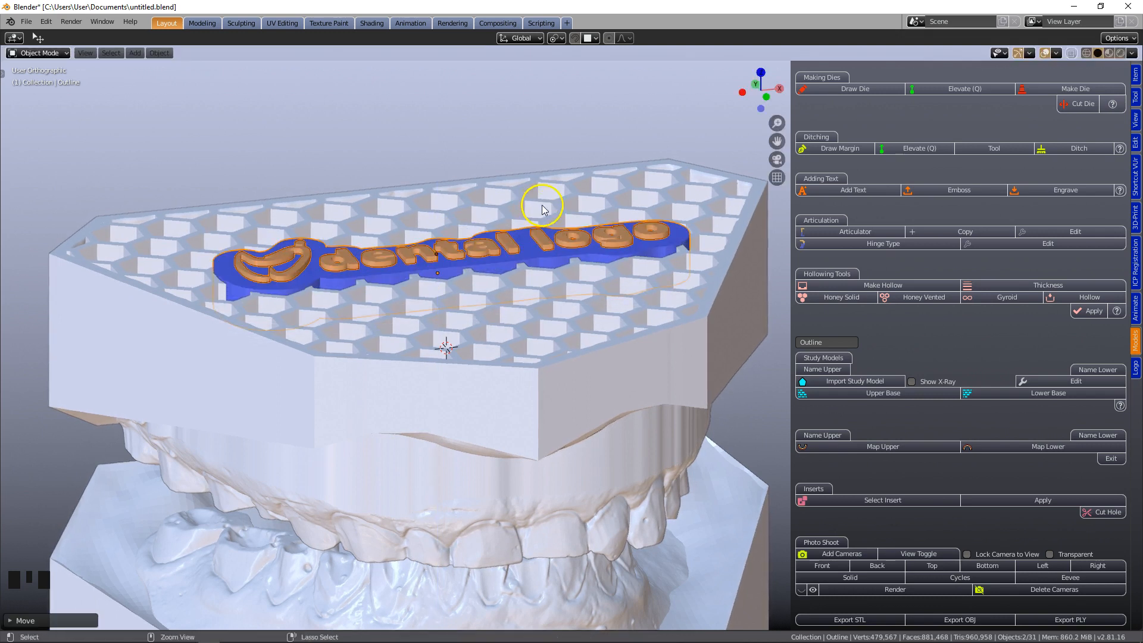
key("ctrl+z")
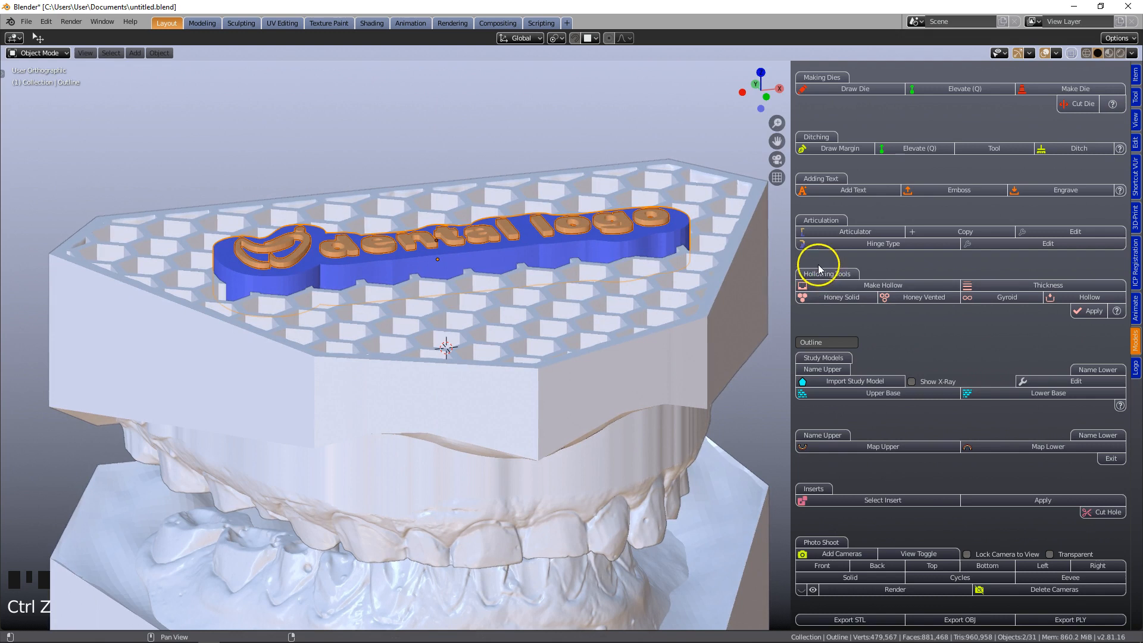
Set the hollowed upper model as the logo target and cut it with the inside base, ready for countersinking the logo.
left_click(1136, 368)
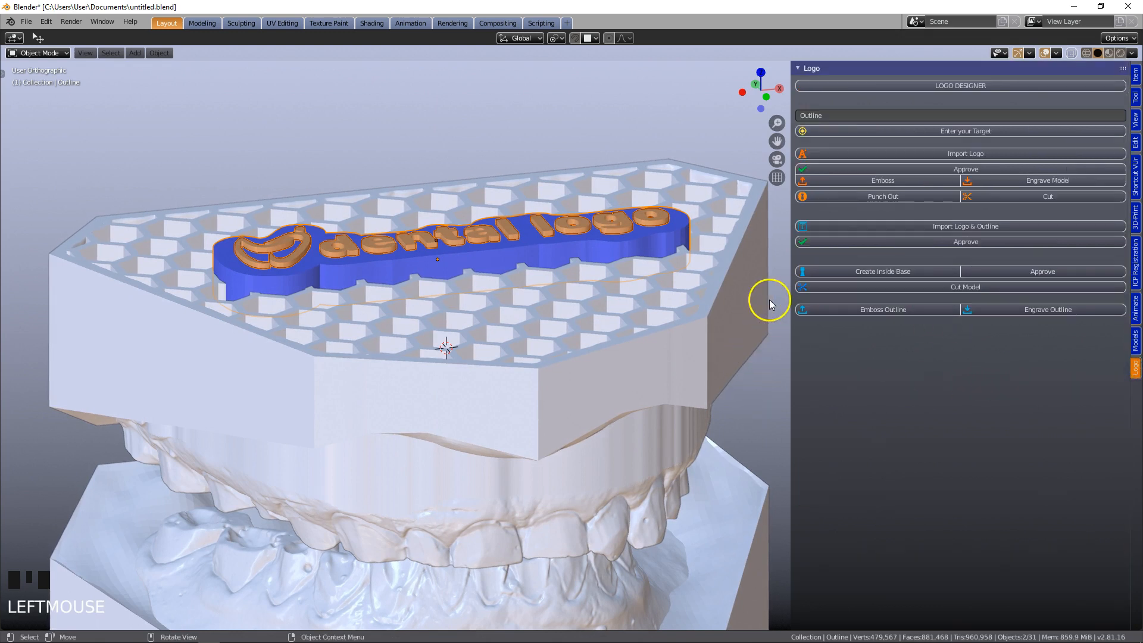
left_click(516, 389)
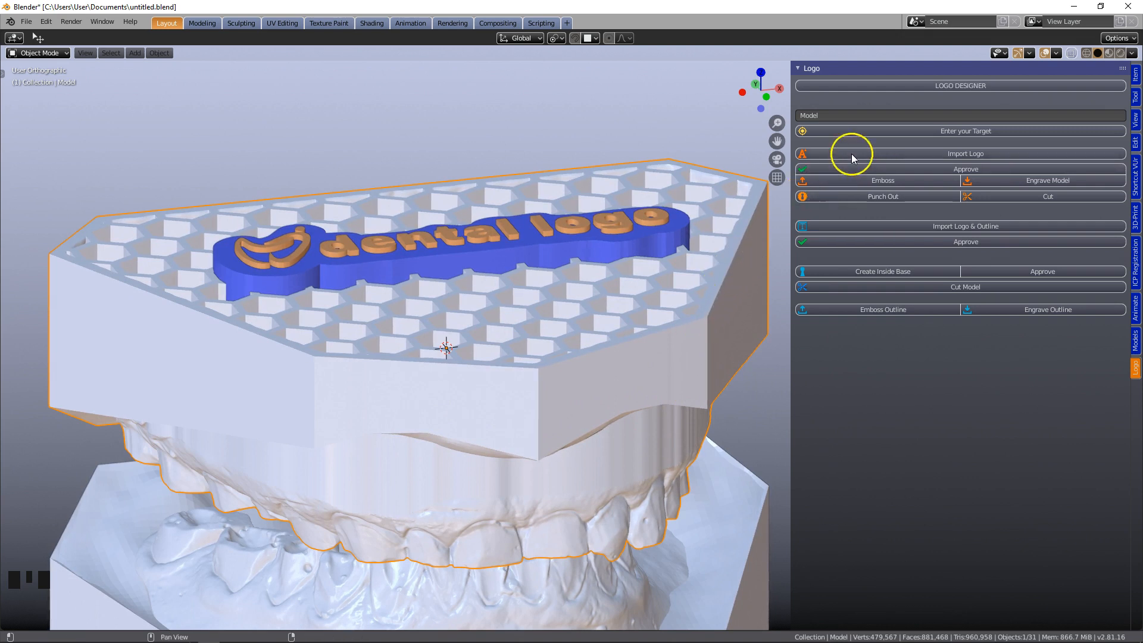
left_click(941, 131)
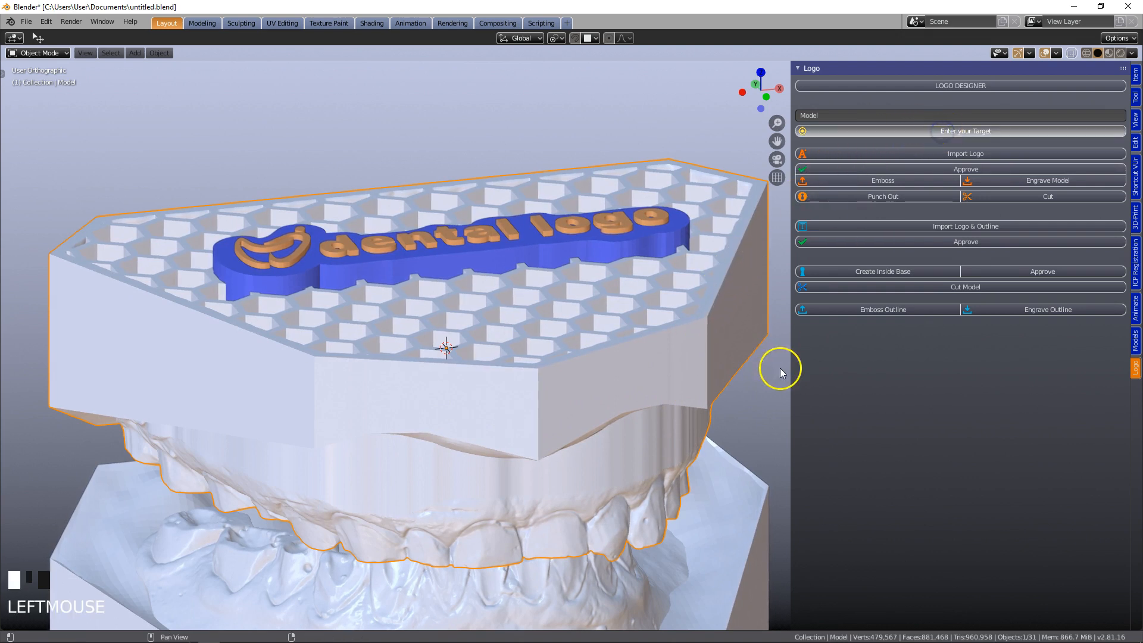
left_click(928, 288)
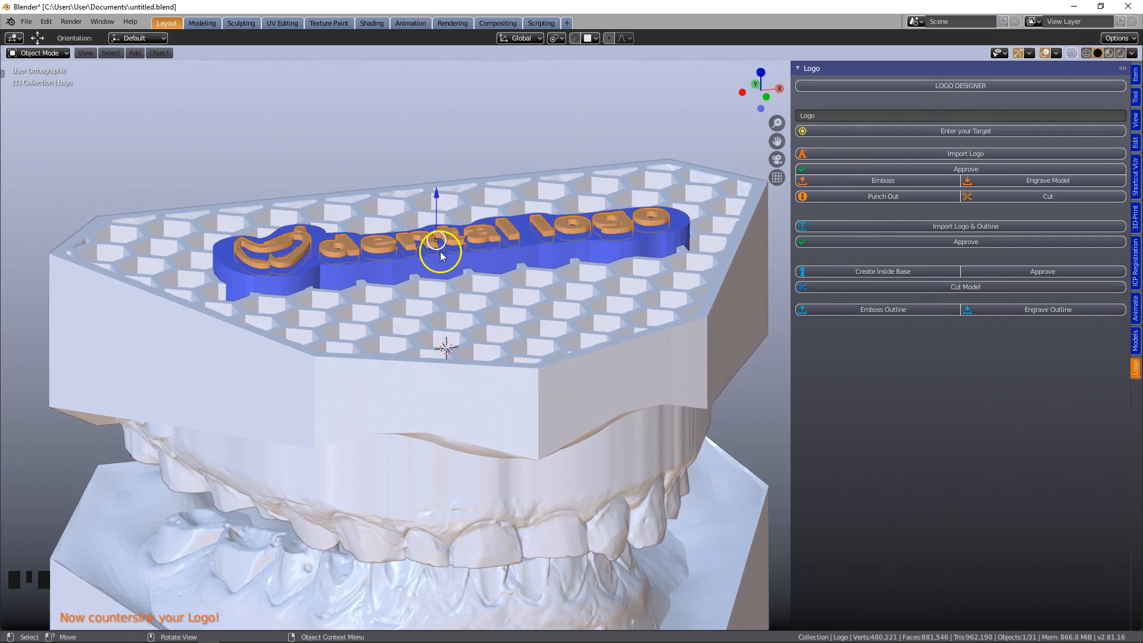
scroll(439, 253, "up", 3)
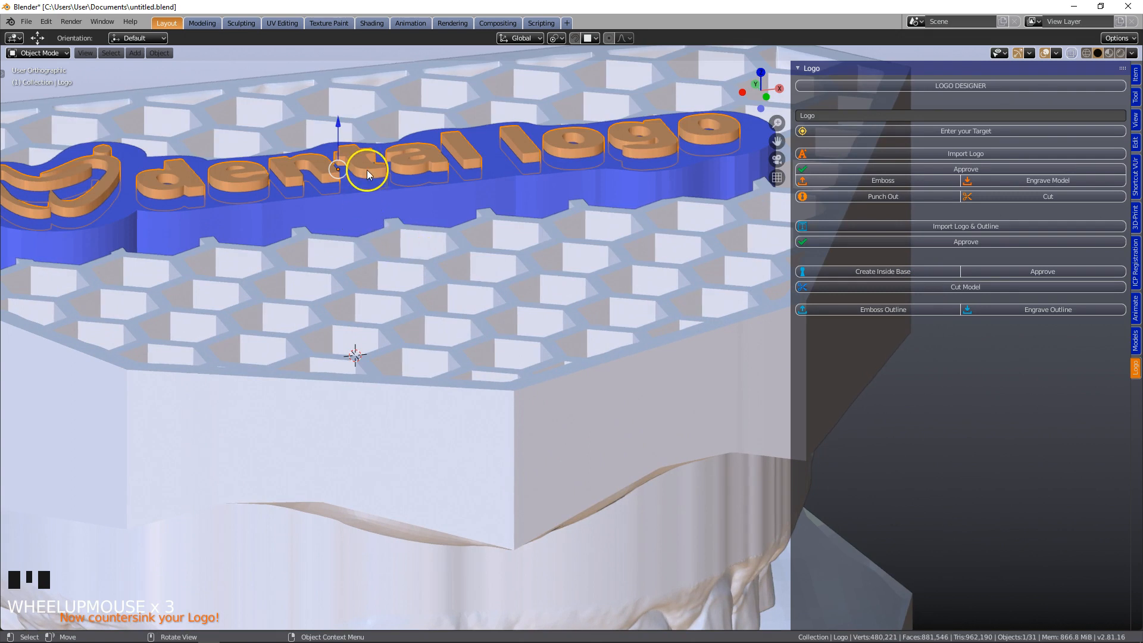
scroll(384, 189, "down", 1)
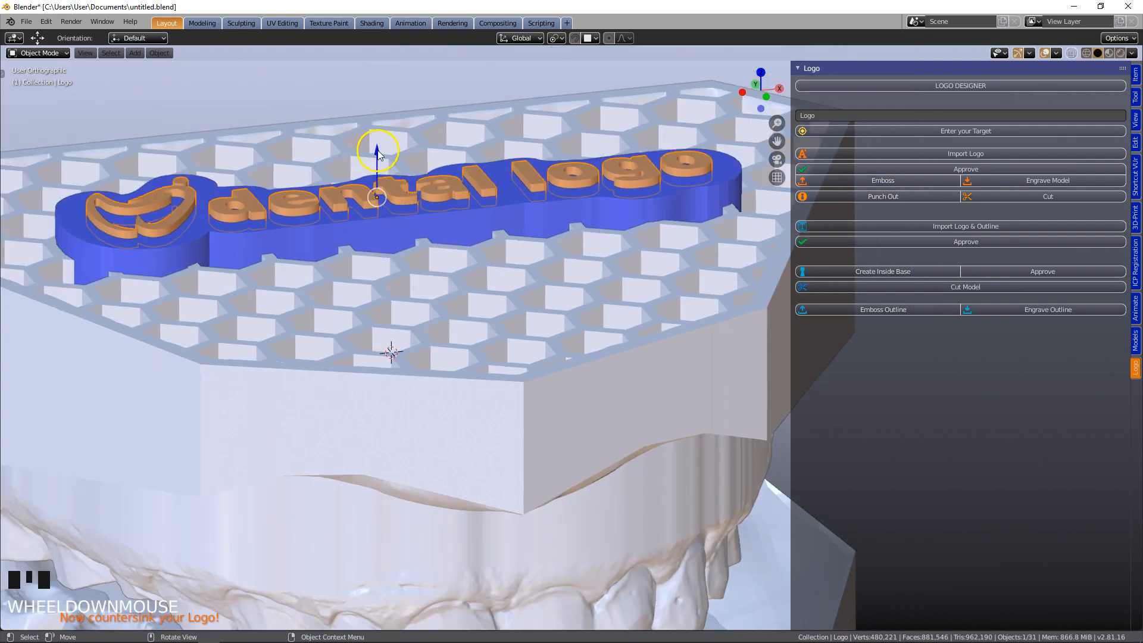
Lower the logo about 3 mm along Z into the blue inside base, and fine-tune its height in the front view.
left_click_drag(378, 155, 382, 146)
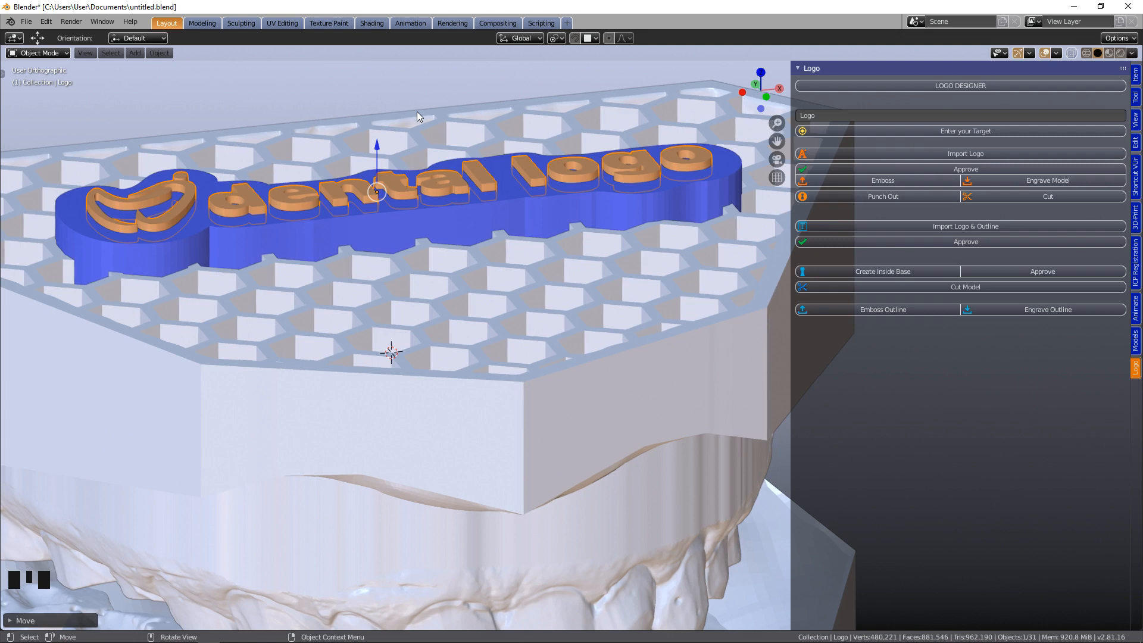
key("g")
key("z")
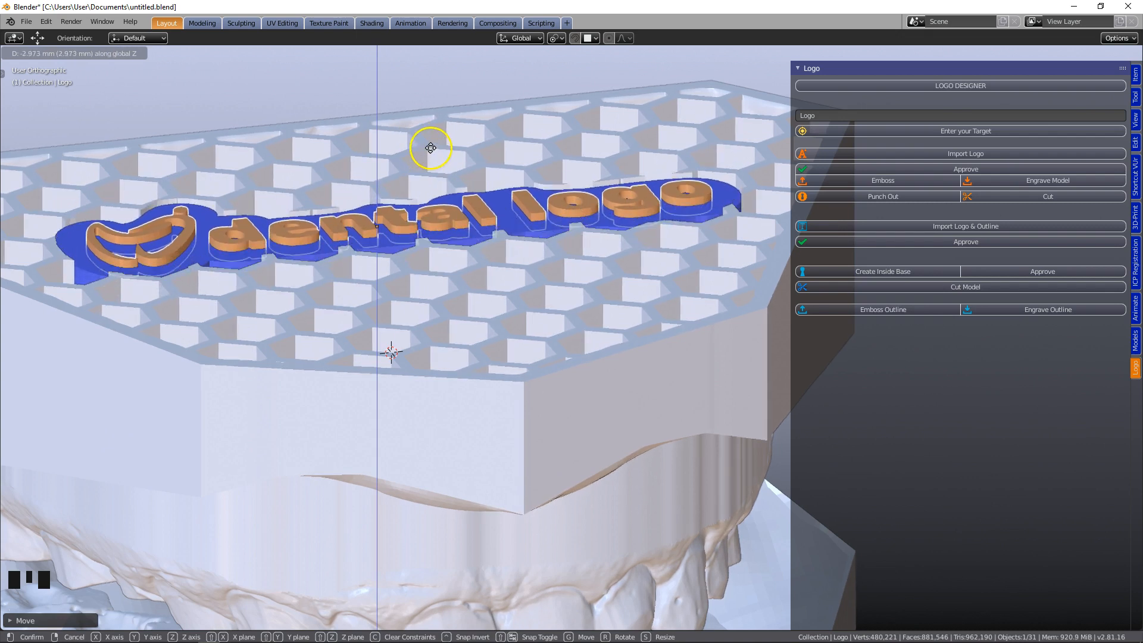
left_click(432, 146)
key("grave")
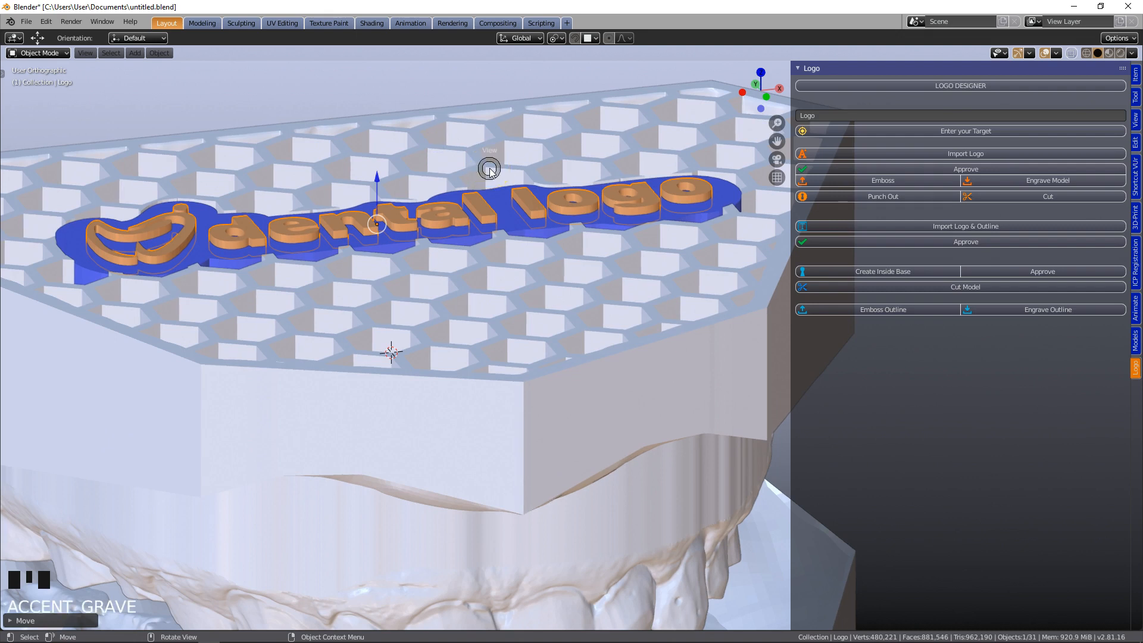
left_click(420, 130)
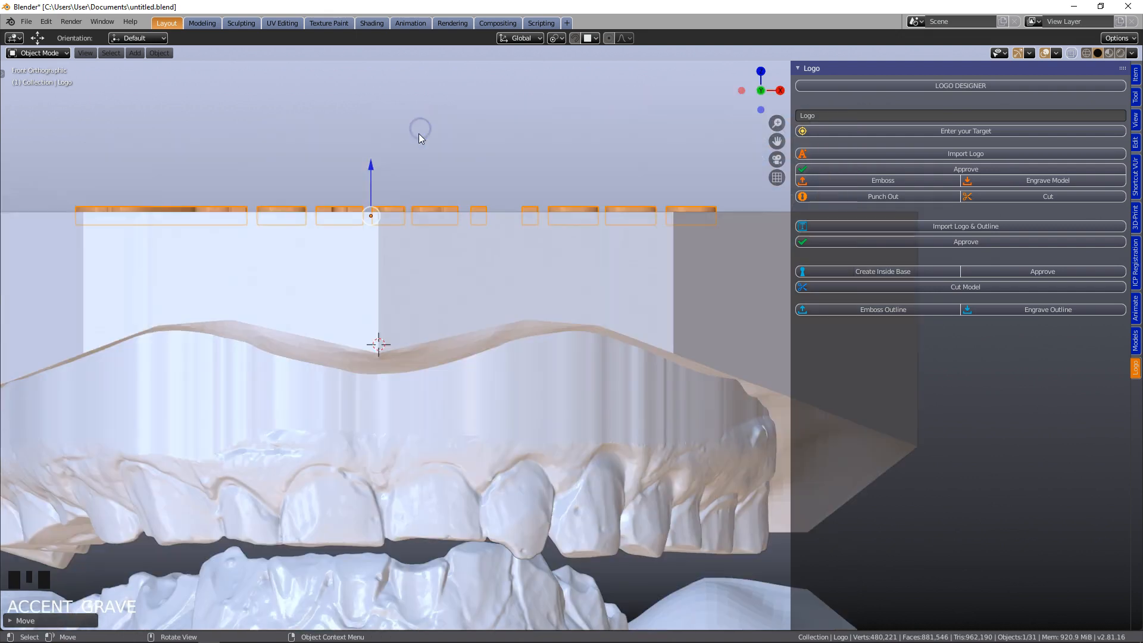
left_click_drag(376, 168, 377, 177)
Examine the countersunk logo and both study models from the front and above.
middle_click_drag(377, 177, 428, 327)
scroll(488, 401, "down", 5)
middle_click_drag(488, 401, 502, 266)
scroll(477, 381, "up", 3)
scroll(532, 314, "down", 3)
middle_click_drag(543, 344, 503, 354)
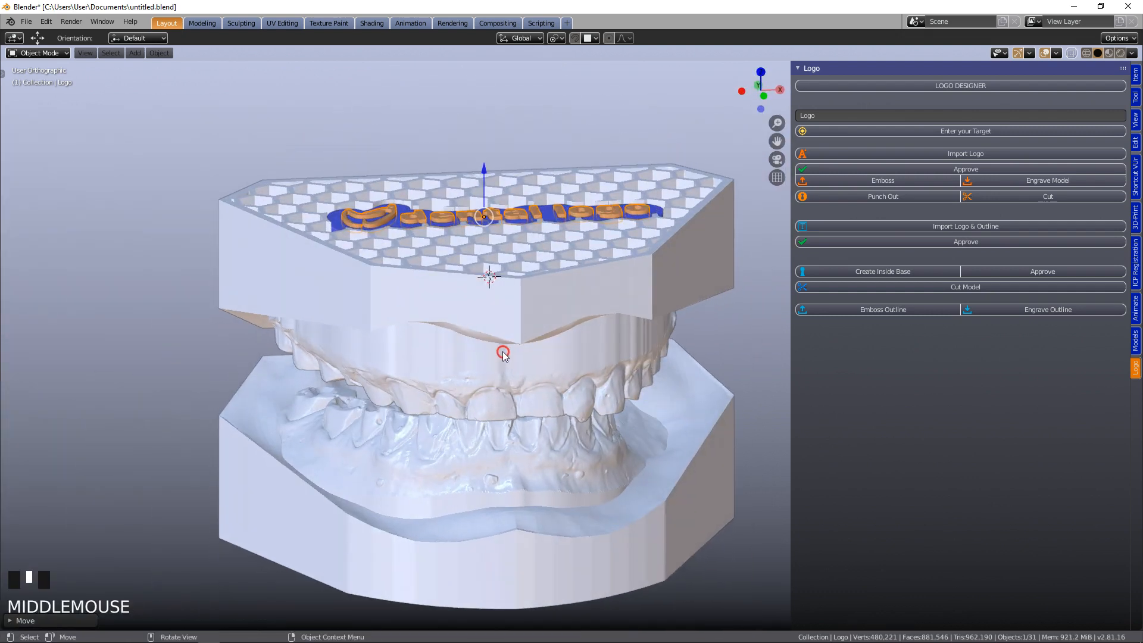
scroll(503, 351, "up", 3)
scroll(502, 351, "down", 2)
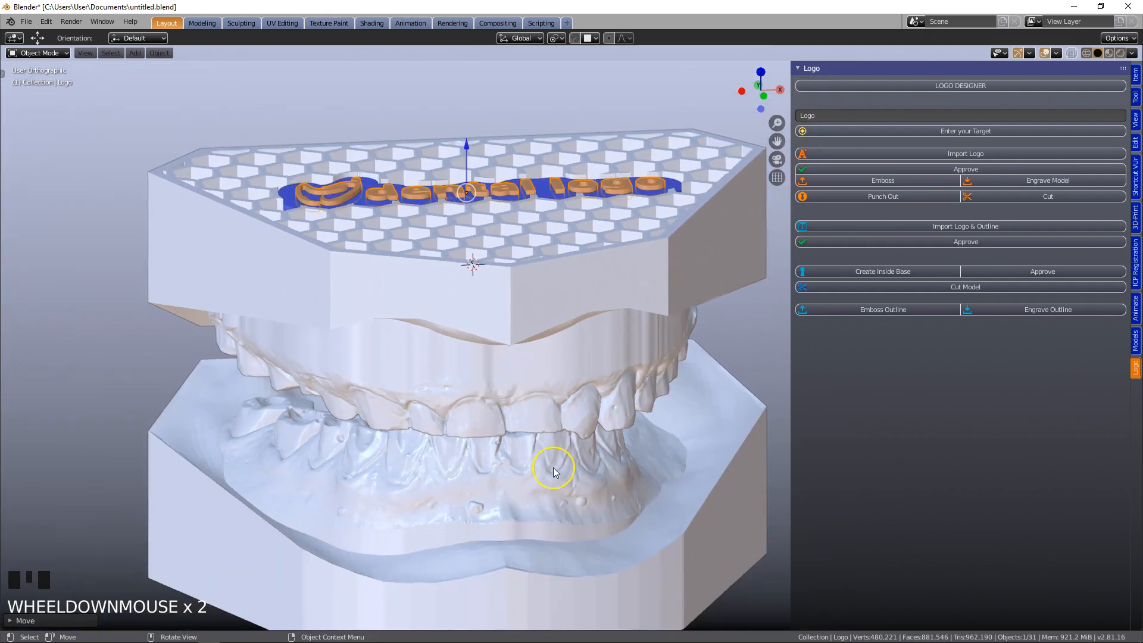
scroll(552, 470, "down", 1)
middle_click_drag(548, 453, 541, 448)
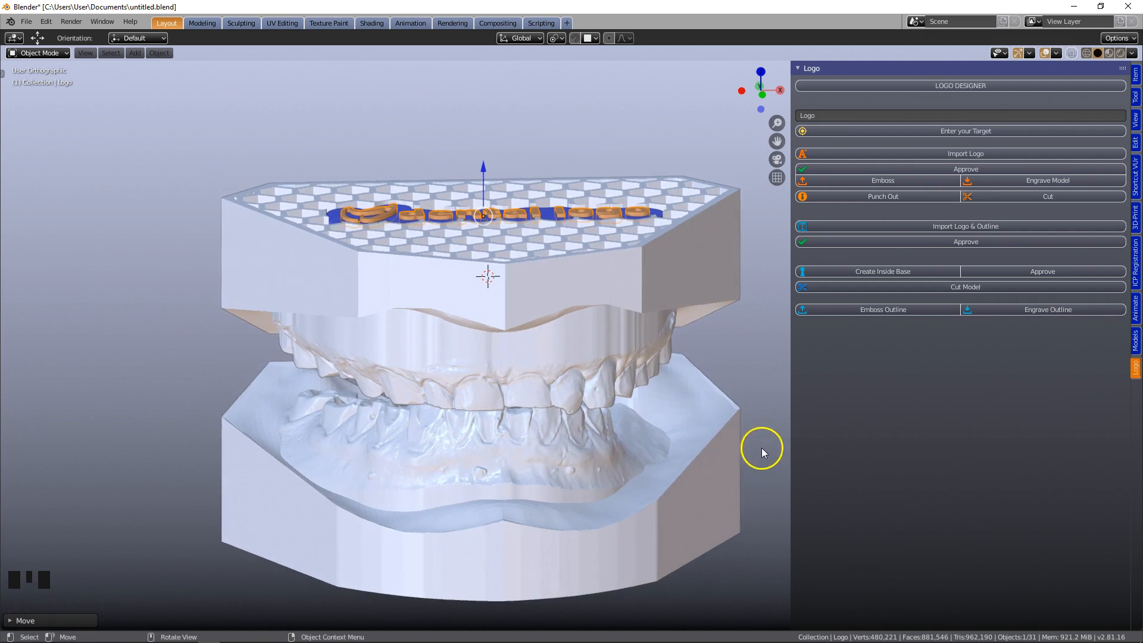
Show the teeth collection and select several upper teeth in turn to check them as separate objects.
left_click(1135, 119)
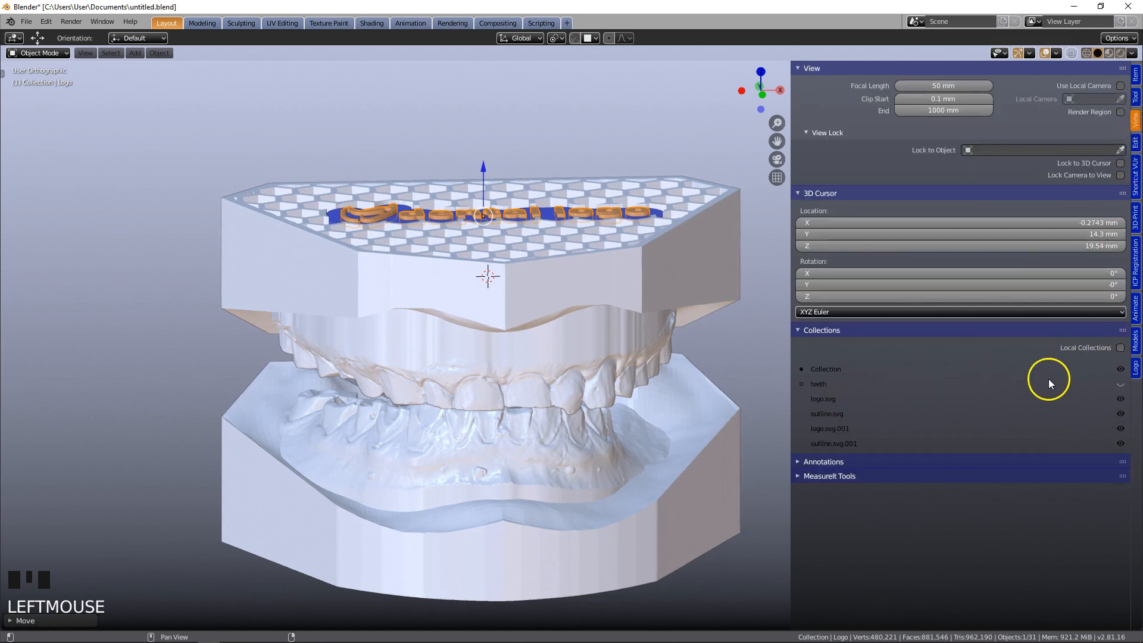
left_click(1120, 383)
mouse_move(599, 383)
middle_mouse_down()
mouse_move(583, 301)
mouse_move(593, 371)
middle_mouse_up()
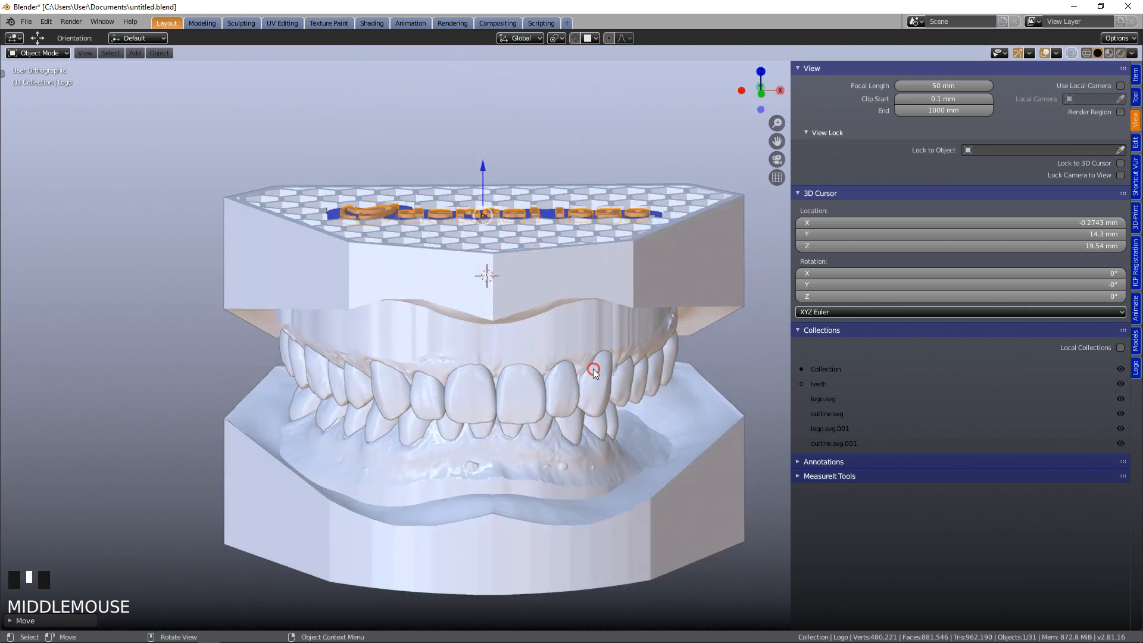
left_click(519, 402)
left_click(459, 388)
left_click(434, 394)
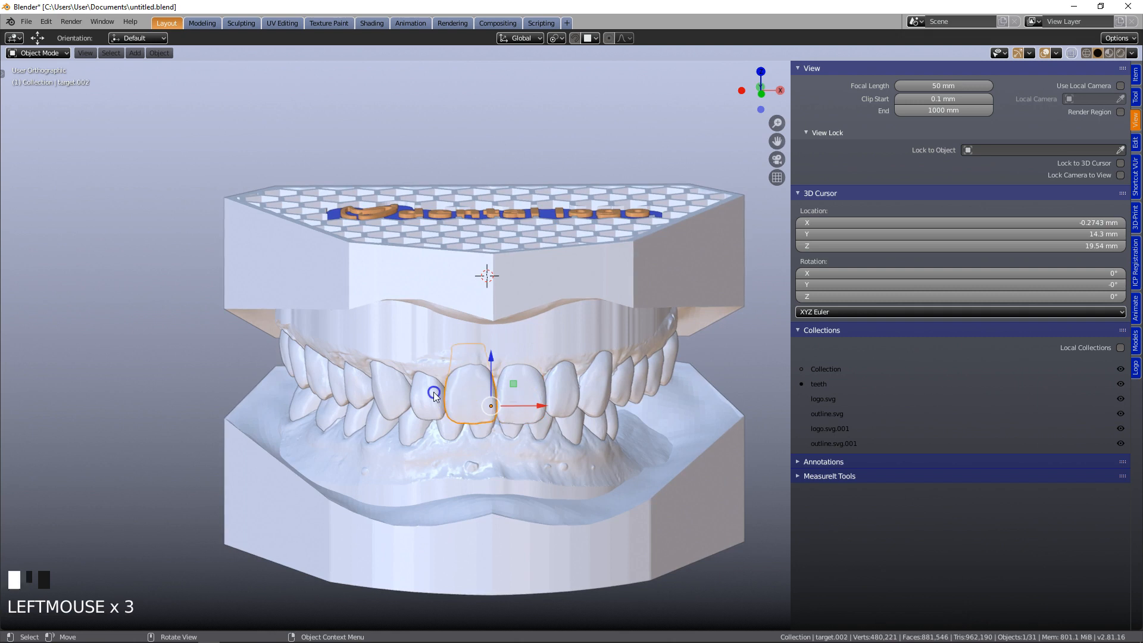
left_click(339, 382)
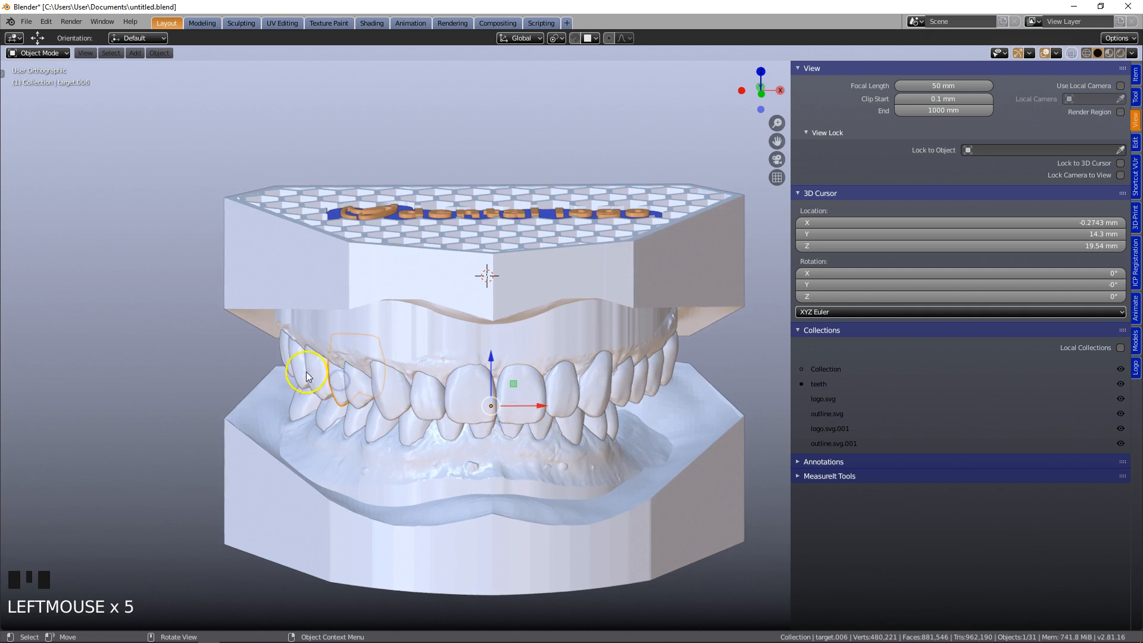
middle_click_drag(564, 284, 565, 274)
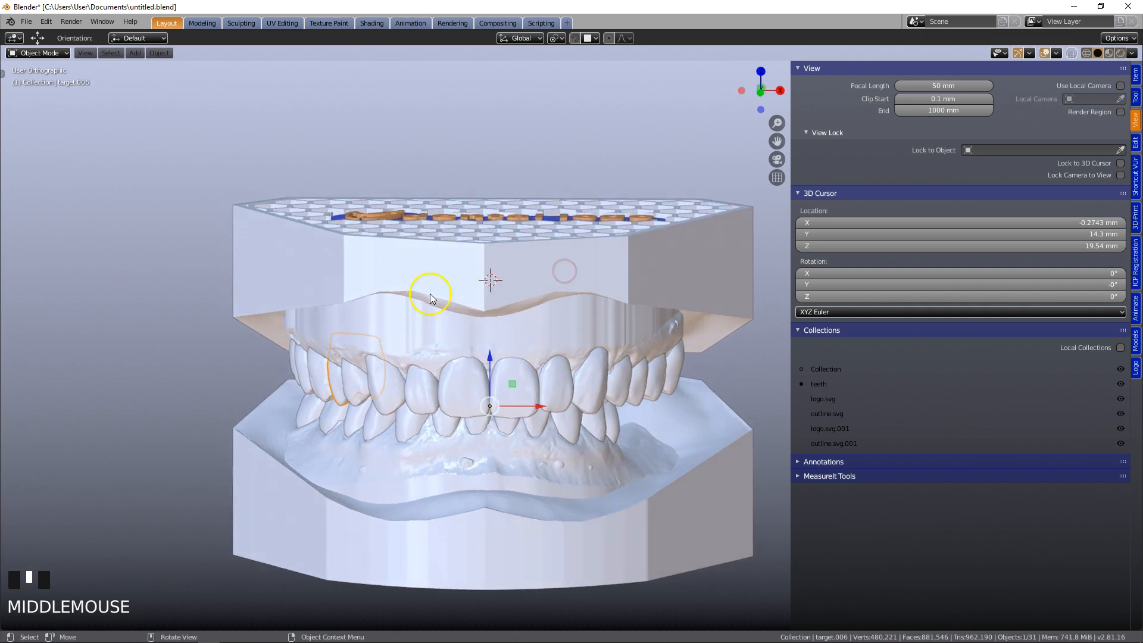
Hide the lower and upper study models, leaving only the teeth, the logo and its outline in view.
left_click(498, 500)
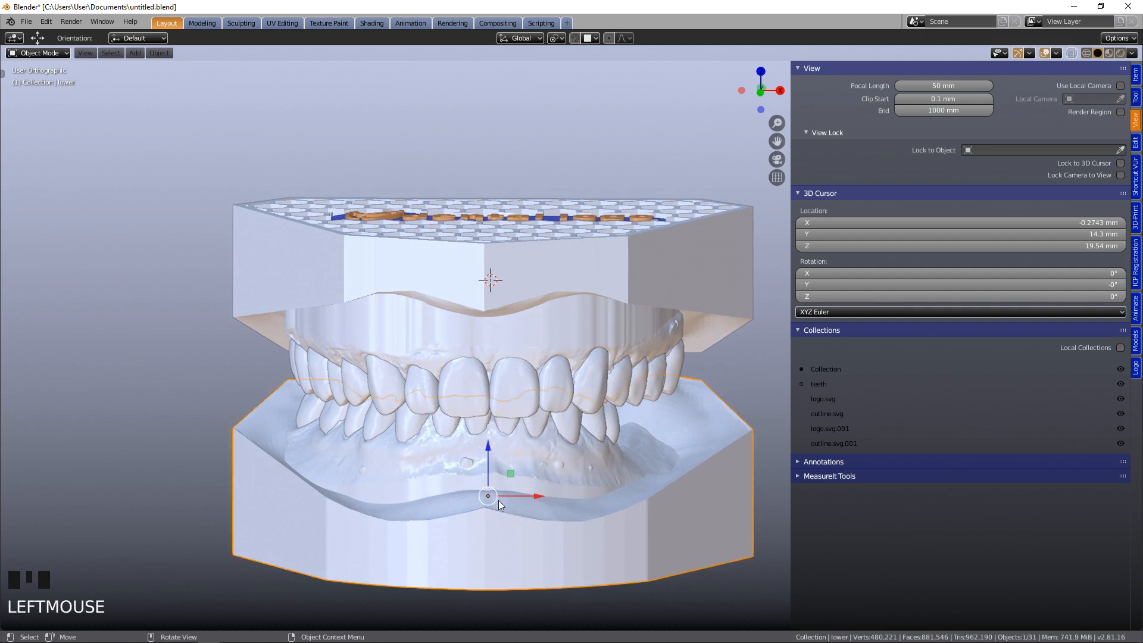
key("h")
left_click(600, 277)
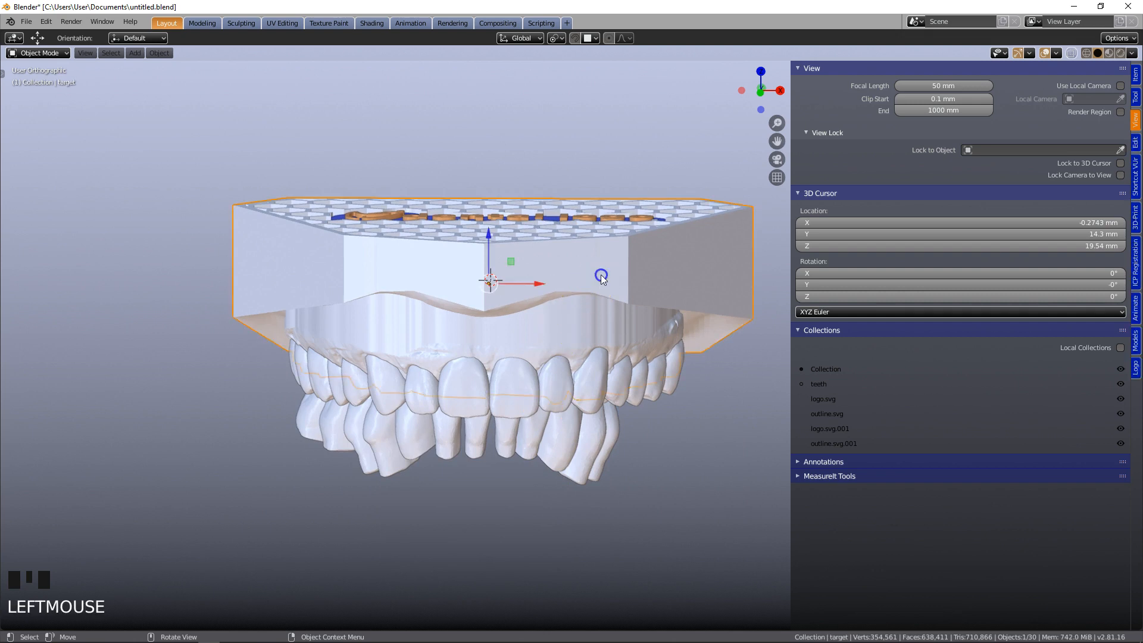
key("h")
middle_click_drag(581, 413, 462, 350)
Turn on X-ray display, box-select all the upper teeth with the upper canine active, and join them into one object.
left_click(365, 326)
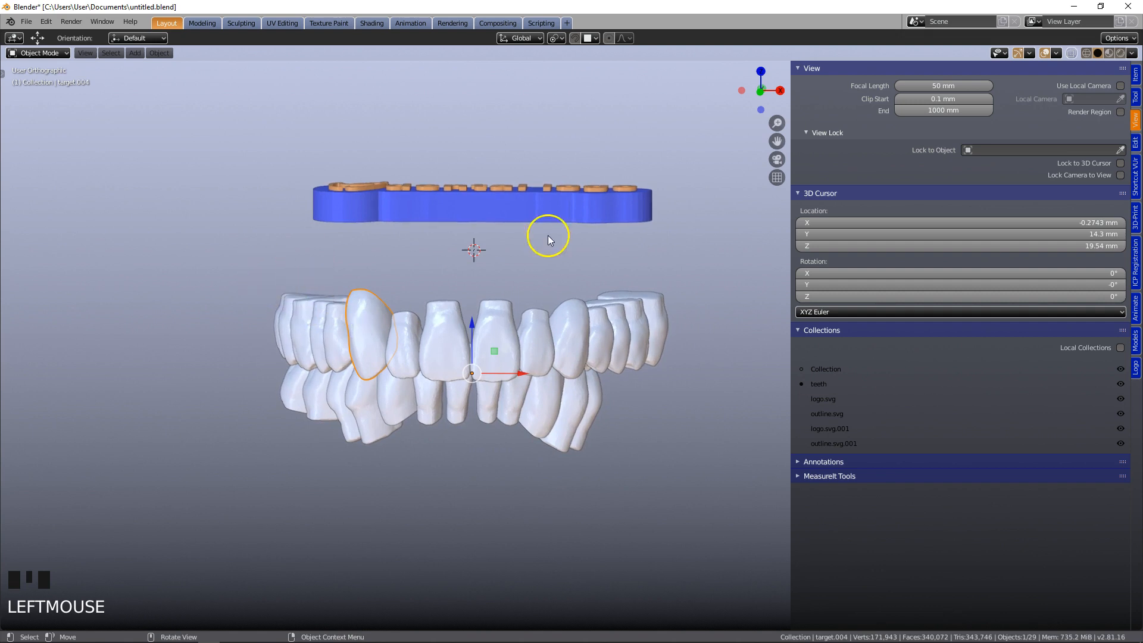
left_click(1072, 53)
middle_click_drag(412, 284, 399, 278)
key("b")
left_click_drag(237, 245, 237, 245)
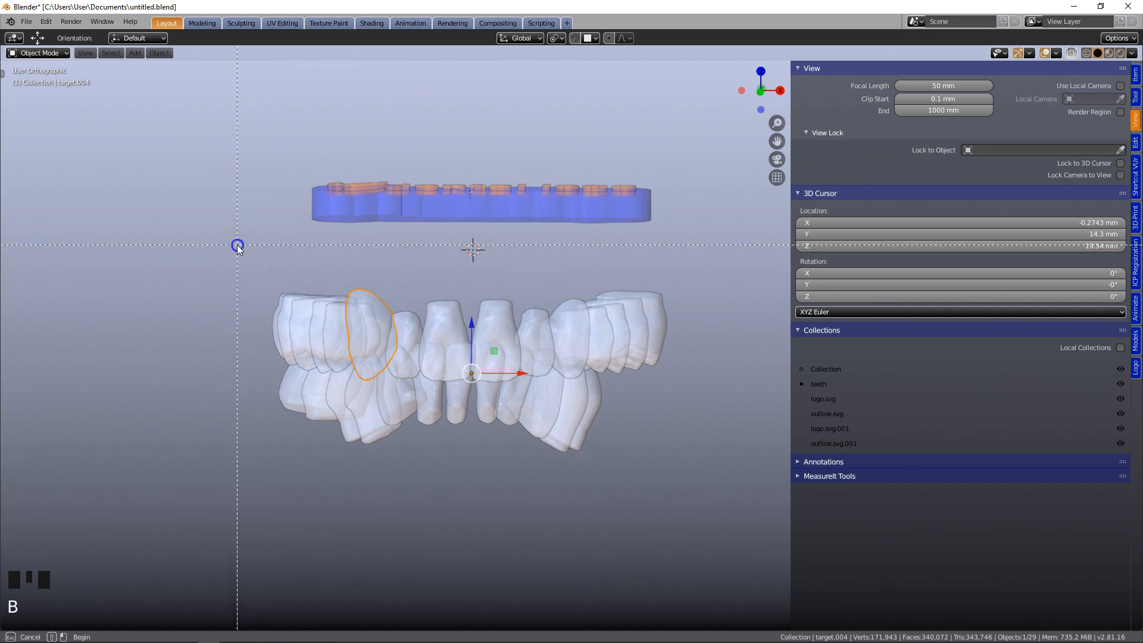
left_click_drag(617, 319, 707, 324)
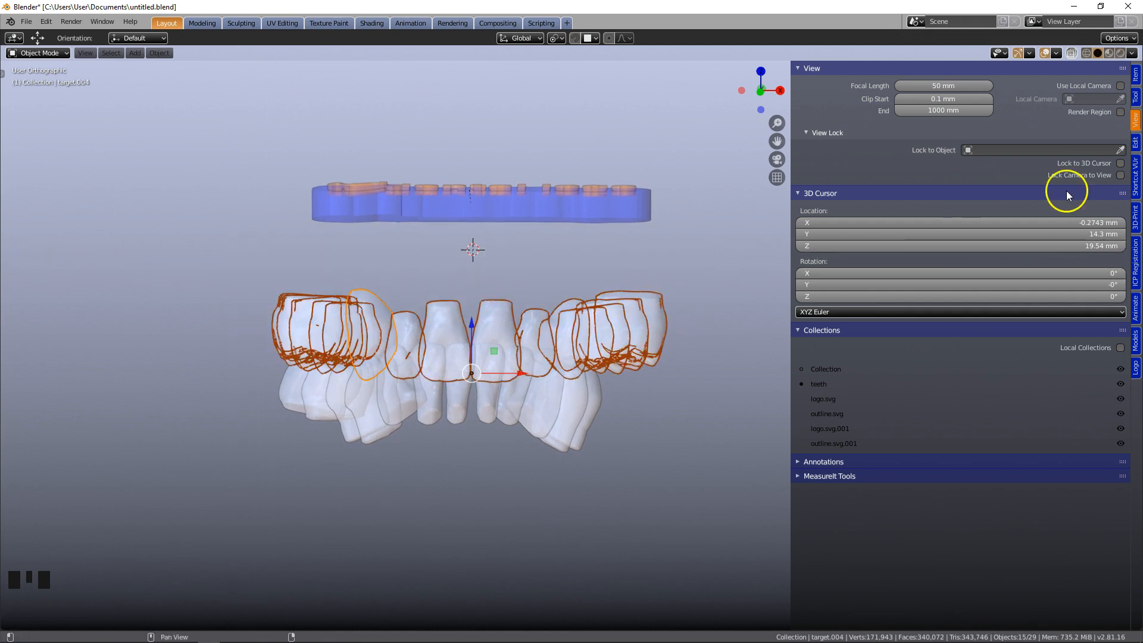
left_click(1135, 340)
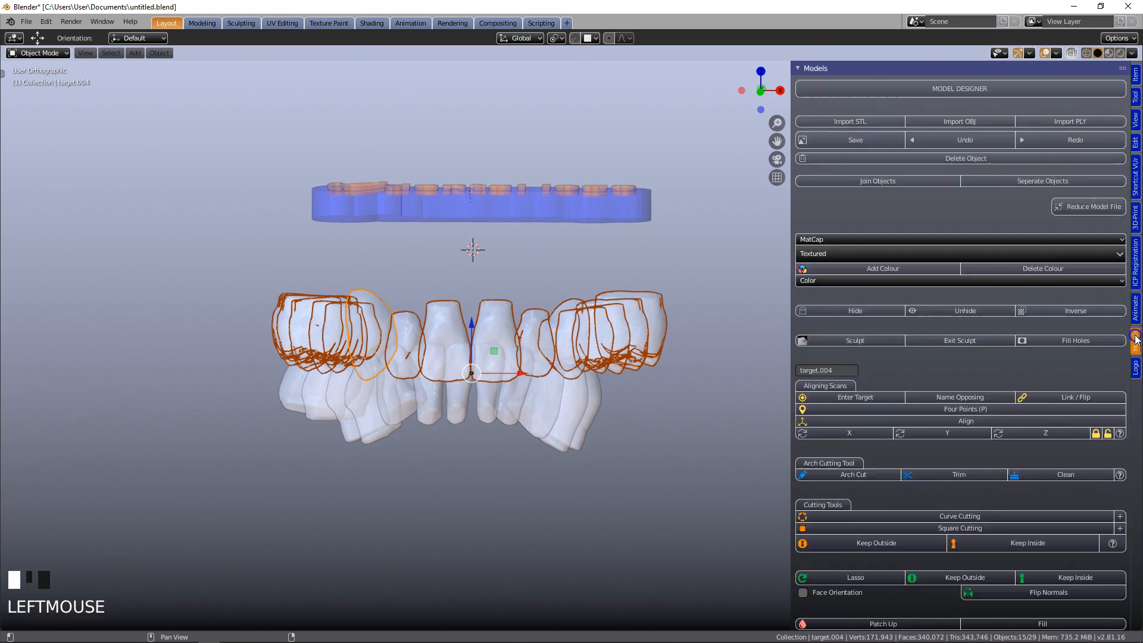
left_click(870, 183)
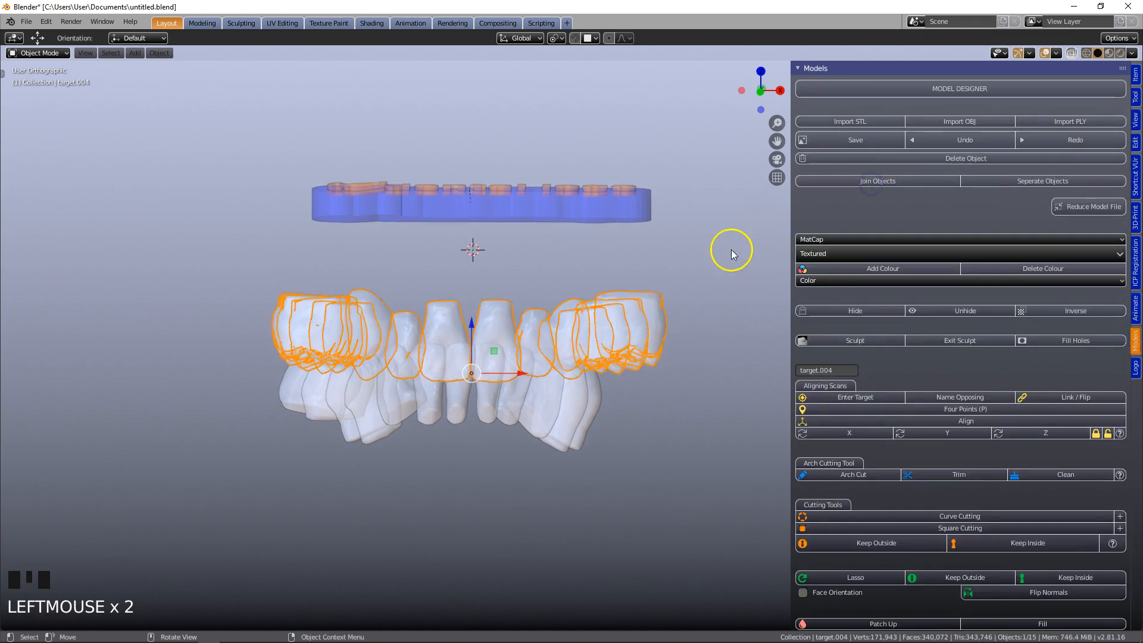
Box-select all the lower teeth and join them into one object.
scroll(379, 461, "up", 1)
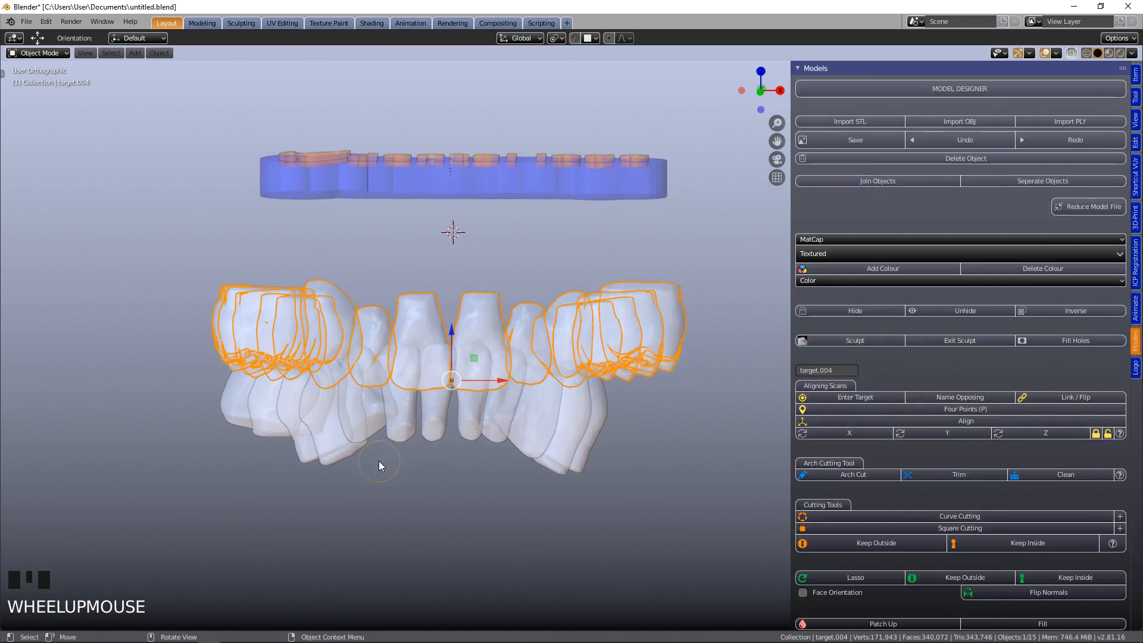
left_click(330, 448)
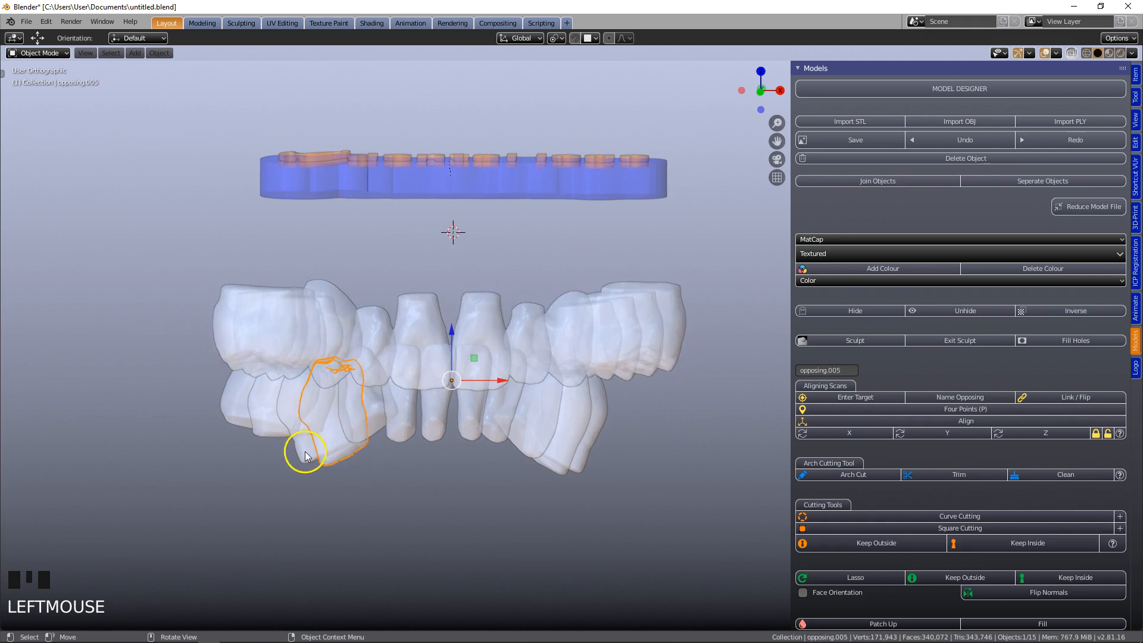
key("b")
left_click_drag(194, 395, 688, 524)
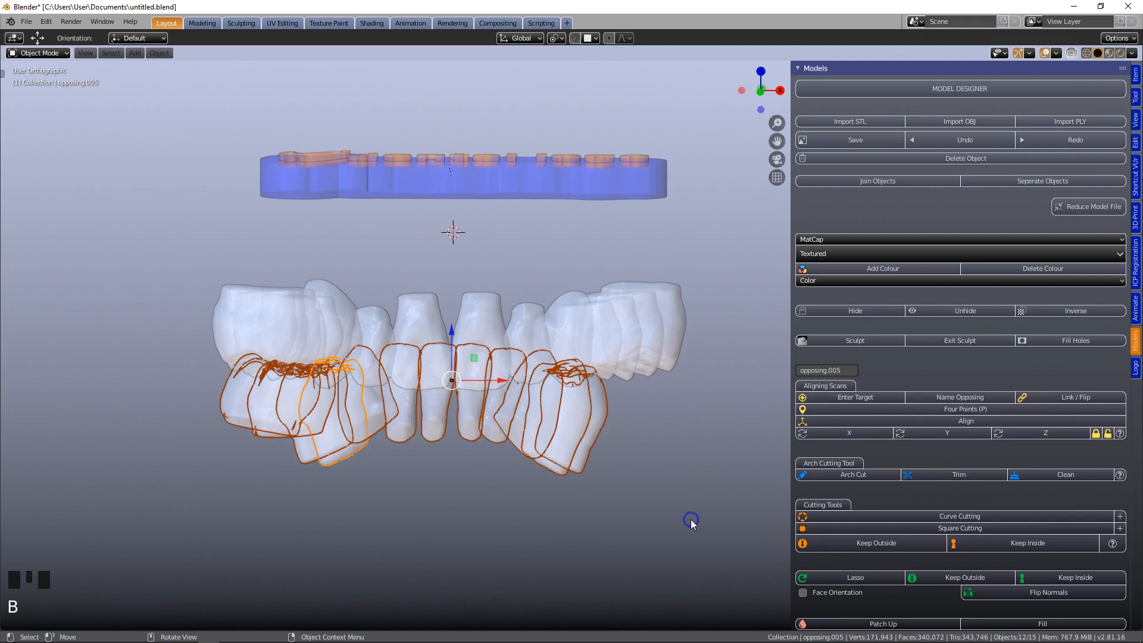
left_click(923, 182)
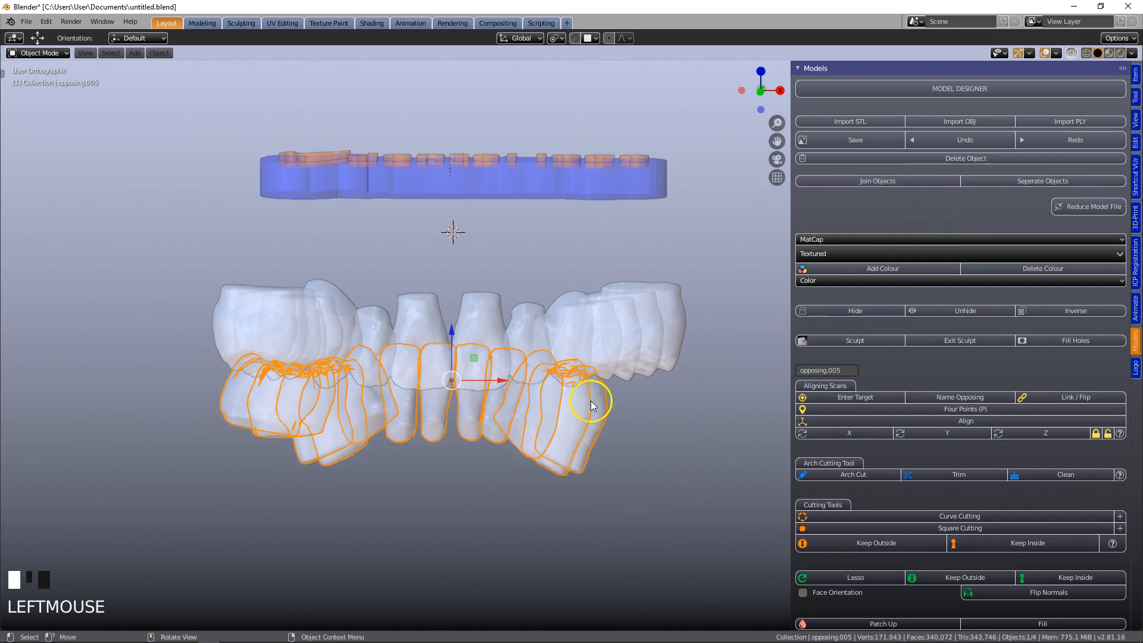
Check the joined upper and lower tooth sets by selecting each, and turn off X-ray display and unhide both study models.
double_click(647, 315)
left_click(594, 438)
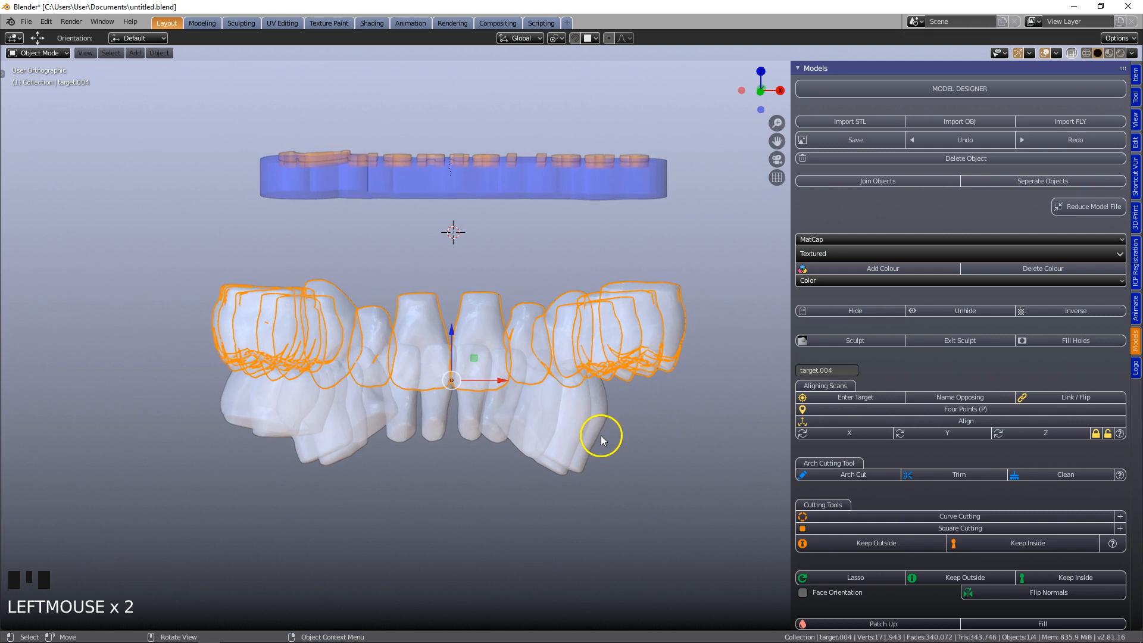
scroll(694, 420, "down", 1)
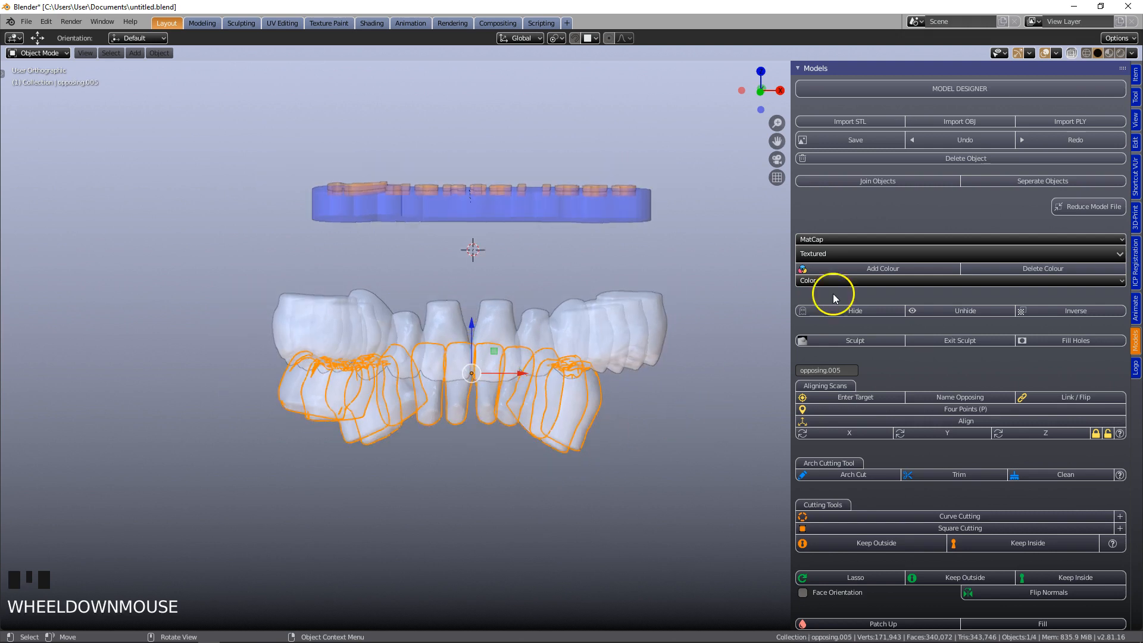
left_click(1072, 53)
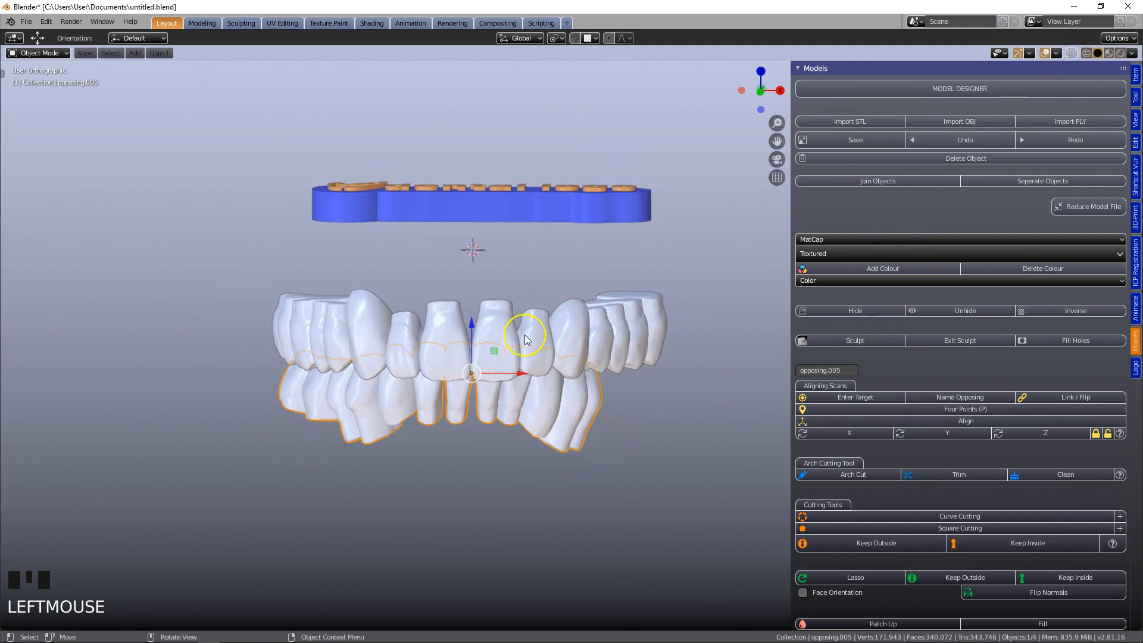
key("alt+h")
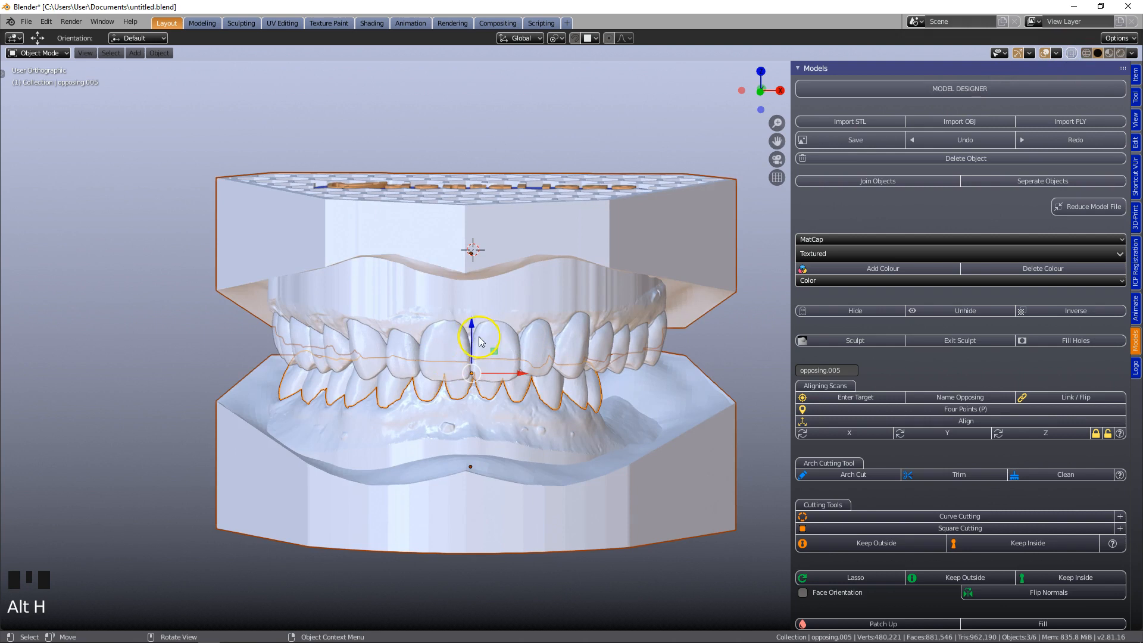
Join the upper teeth, the upper study model, the logo outline and the logo into one object.
left_click(487, 349)
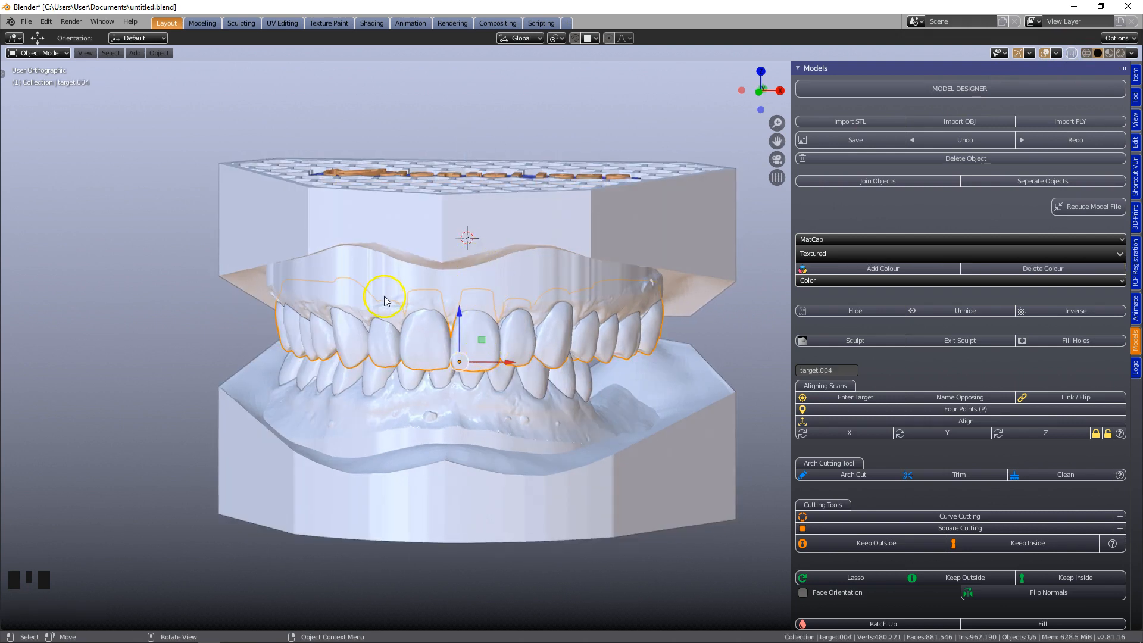
left_click(504, 249, "shift")
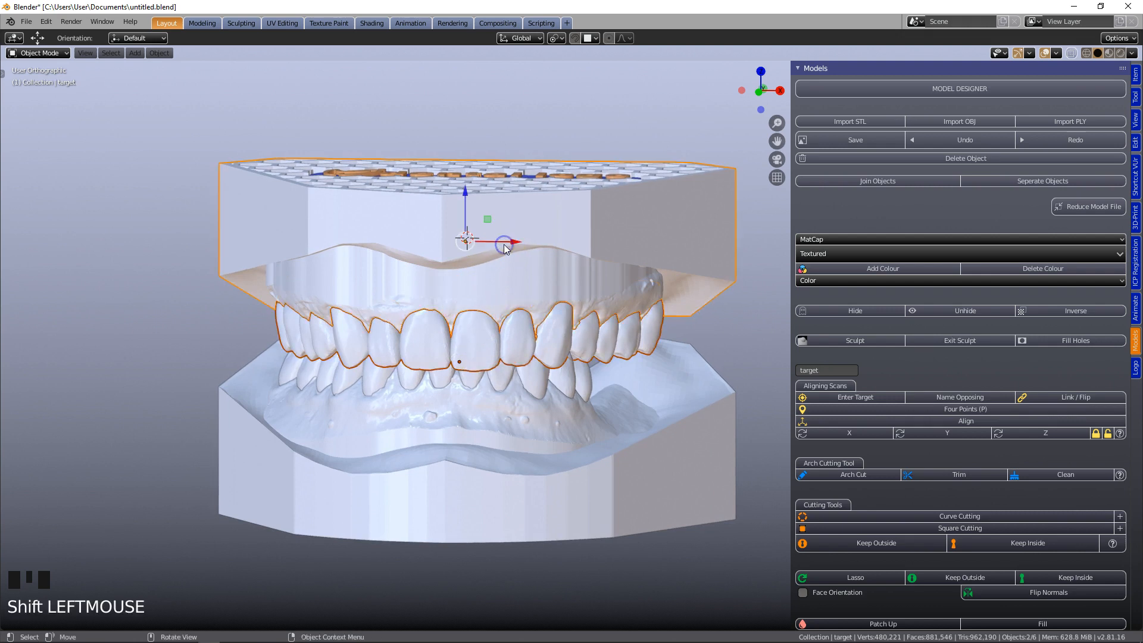
middle_click_drag(544, 196, 558, 219)
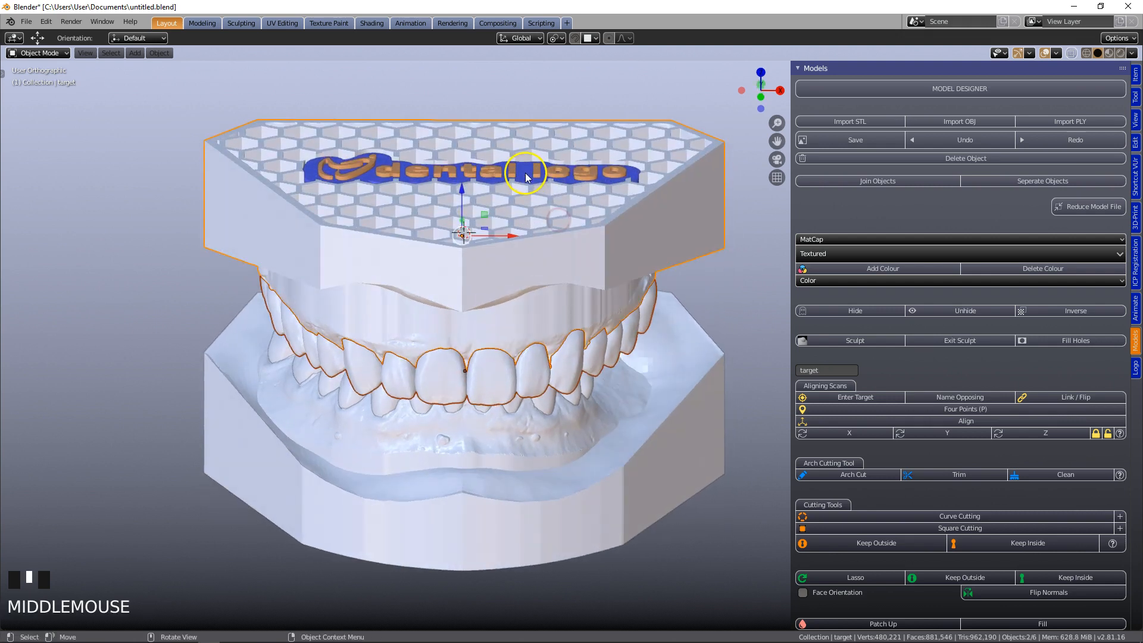
left_click(526, 175, "shift")
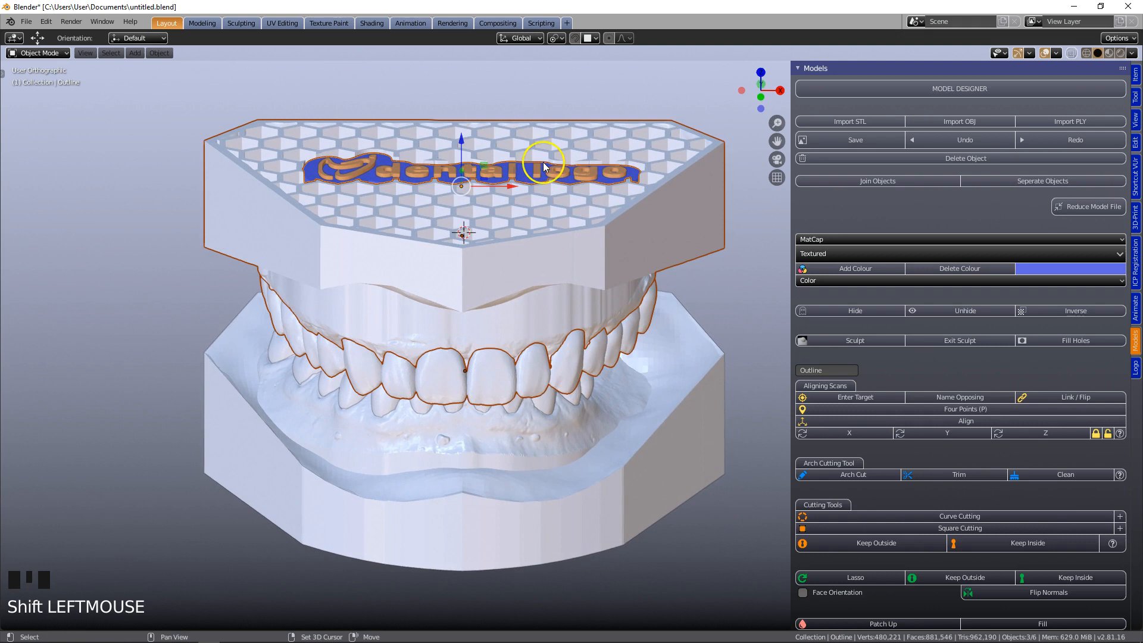
scroll(543, 166, "up", 3)
left_click(521, 96, "shift")
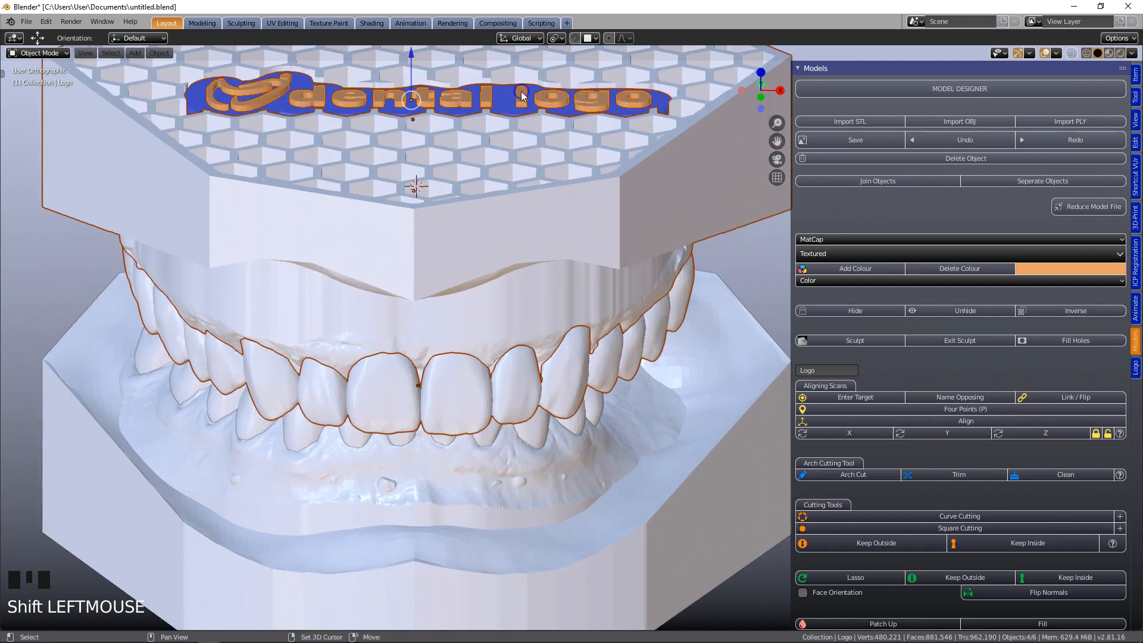
scroll(522, 197, "down", 2)
middle_click_drag(518, 183, 517, 166)
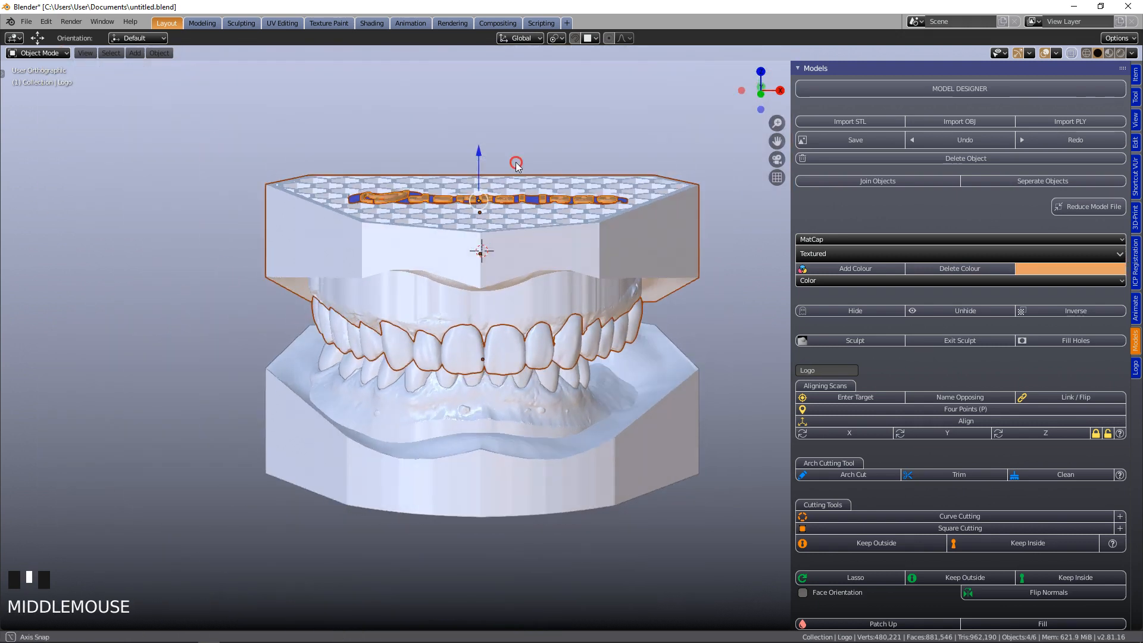
left_click(879, 181)
Delete the colour from the joined upper model.
middle_click_drag(558, 290, 533, 306)
scroll(546, 281, "up", 3)
left_click(497, 360)
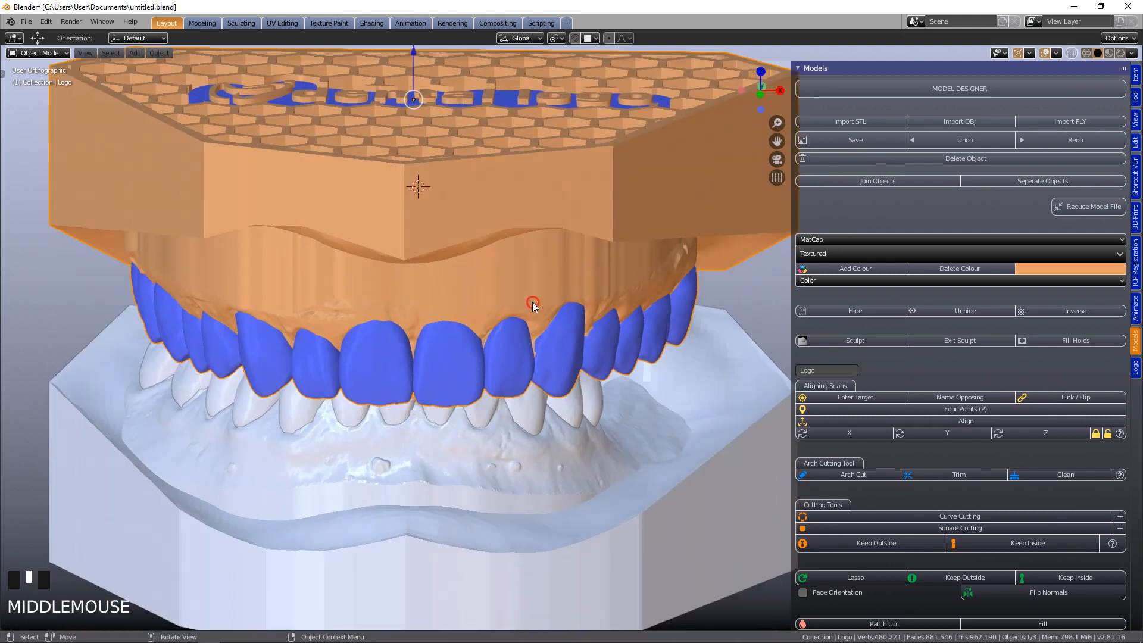
scroll(532, 306, "down", 2)
left_click(971, 269)
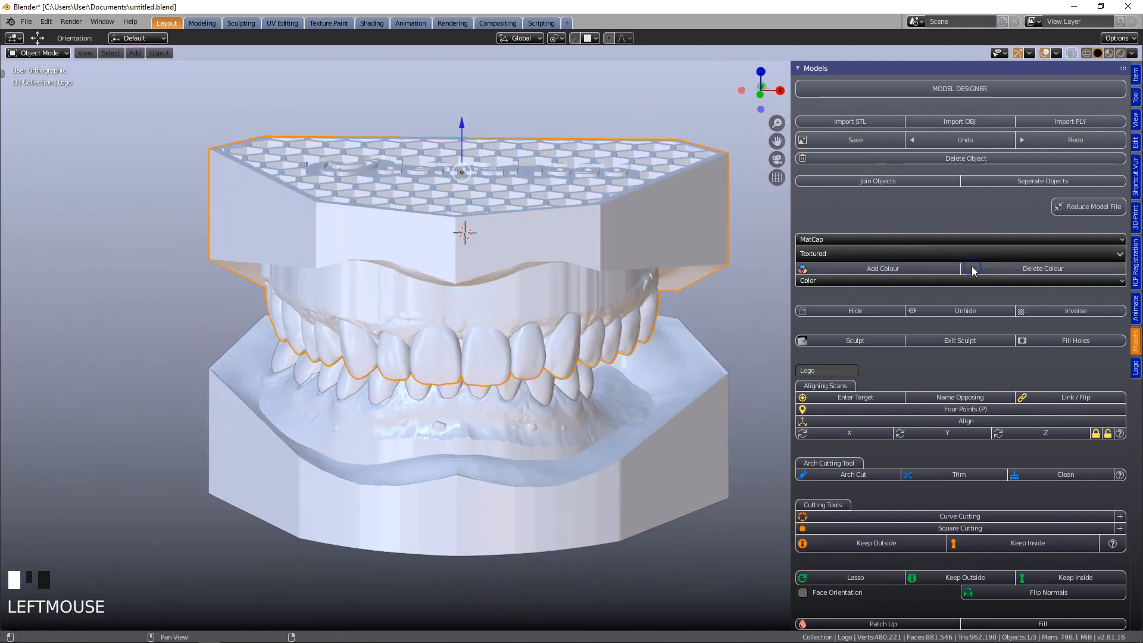
With the upper model hidden, join the lower teeth and the lower study model into one object, and unhide the upper model.
left_click(541, 244)
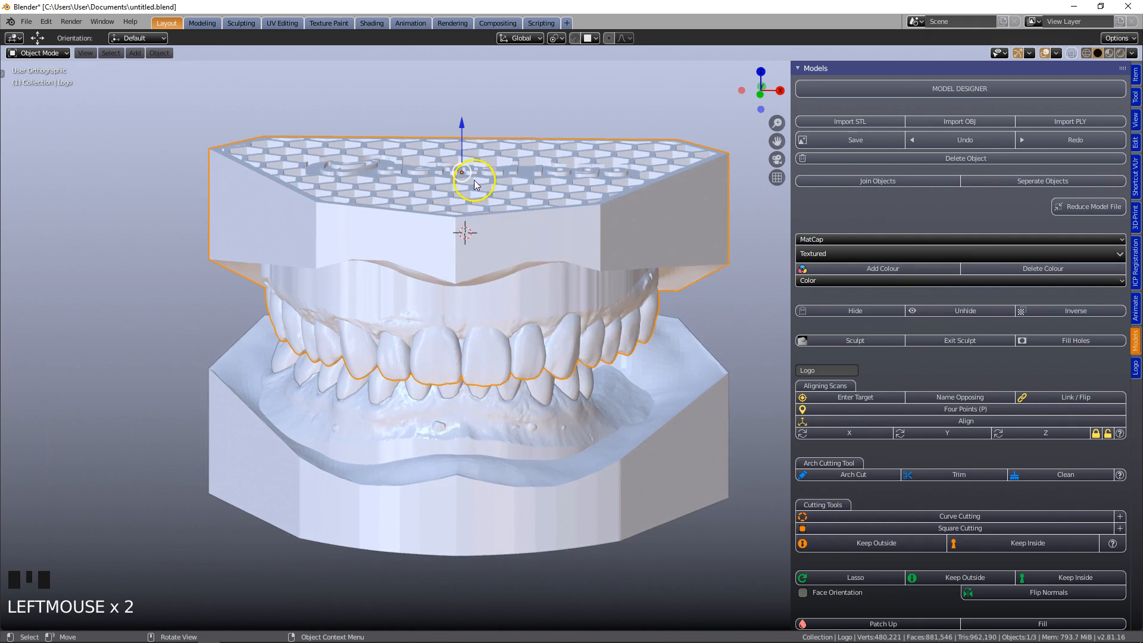
key("h")
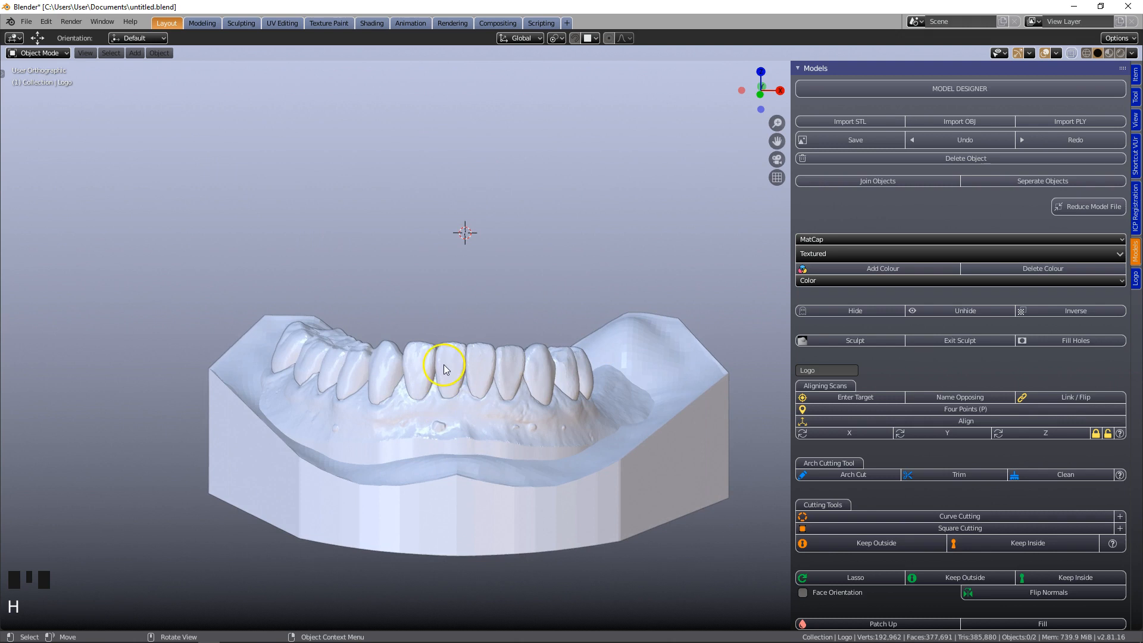
left_click(444, 368)
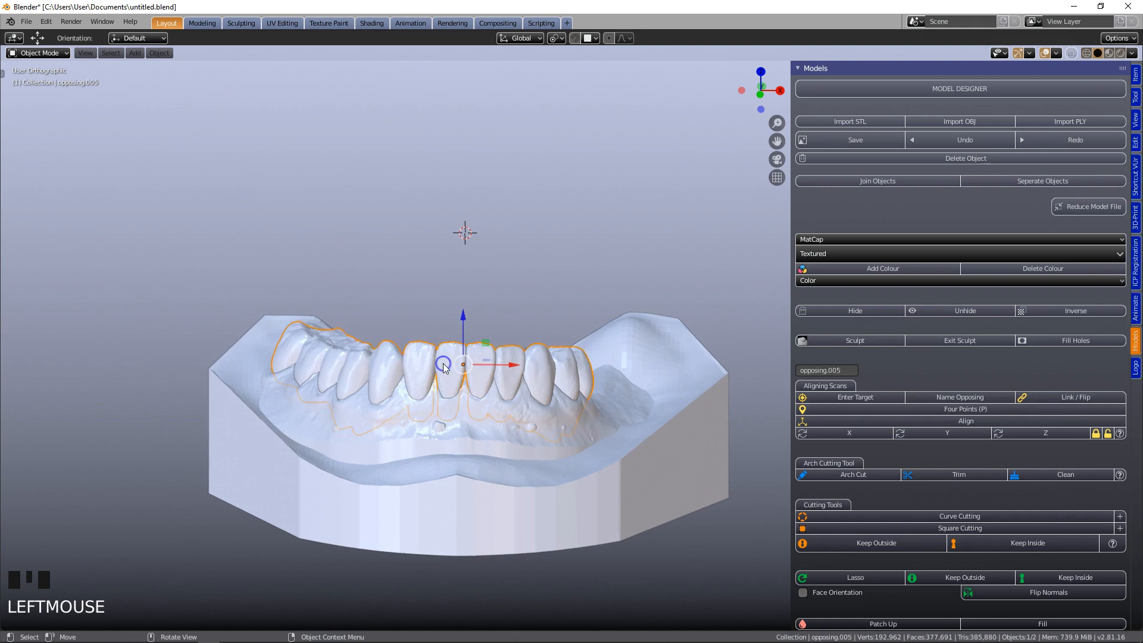
left_click(450, 494, "shift")
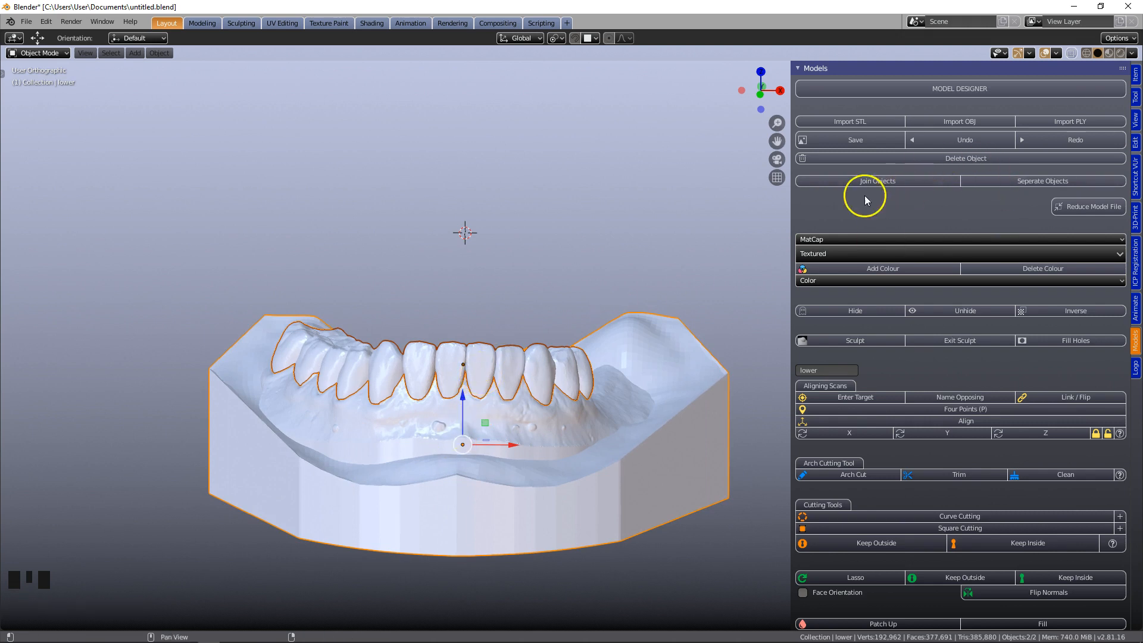
left_click(877, 182)
left_click(524, 301)
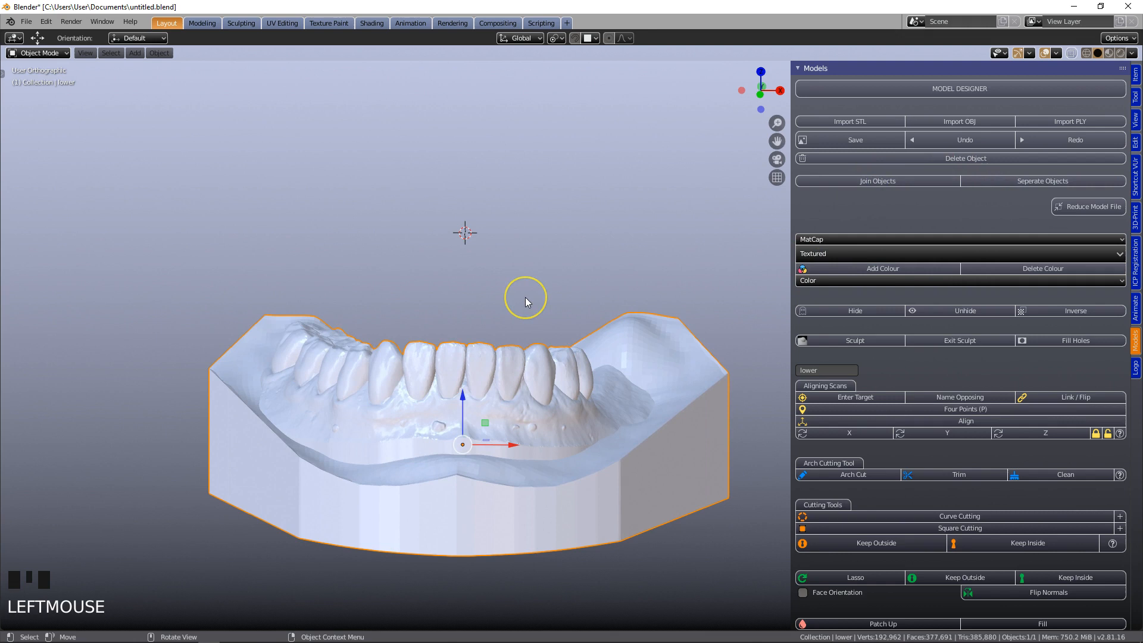
key("alt+h")
Inspect both joined models with the upper model hidden and shown, and examine the teeth and gum surfaces up close.
mouse_move(483, 327)
middle_mouse_down()
mouse_move(484, 280)
mouse_move(493, 325)
middle_mouse_up()
left_click(526, 262)
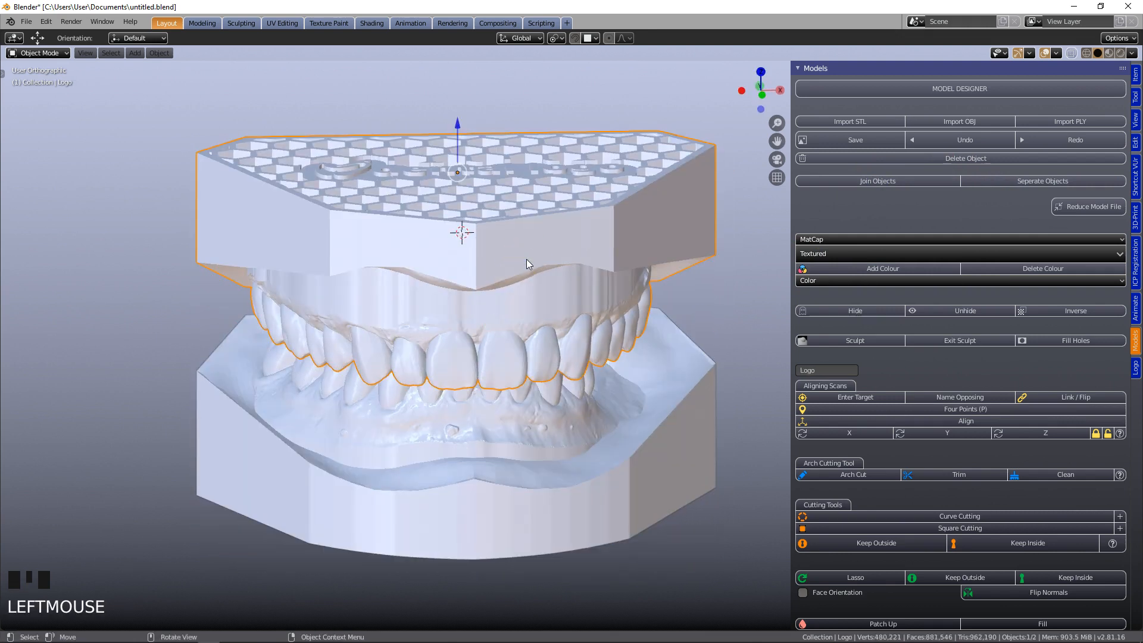
key("h")
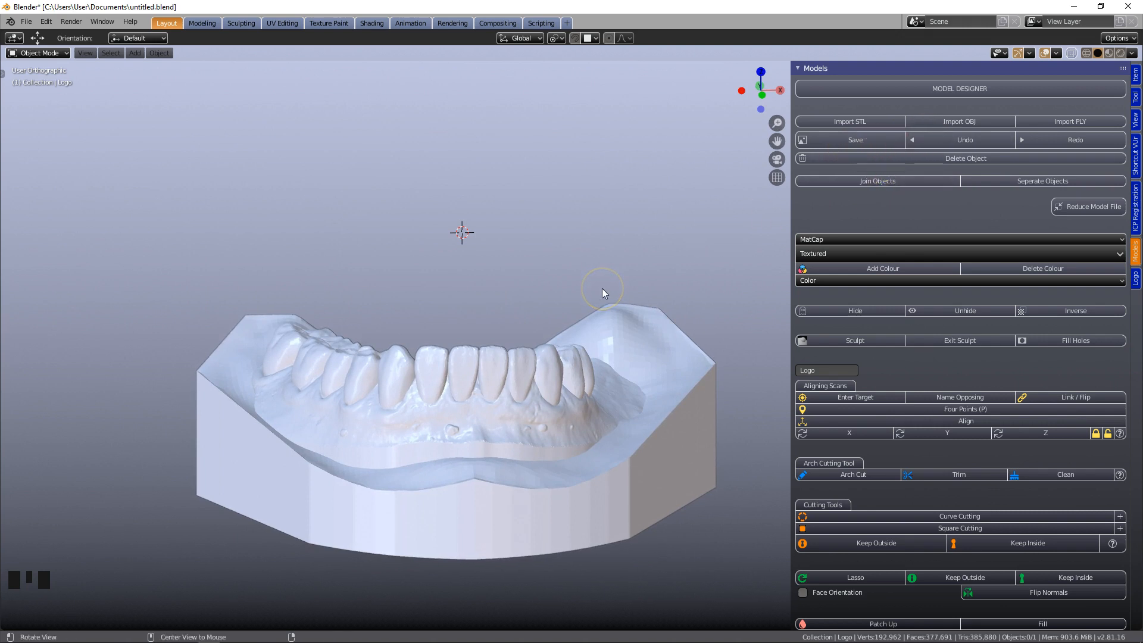
key("alt+h")
mouse_move(573, 311)
middle_mouse_down()
mouse_move(574, 275)
mouse_move(567, 295)
middle_mouse_up()
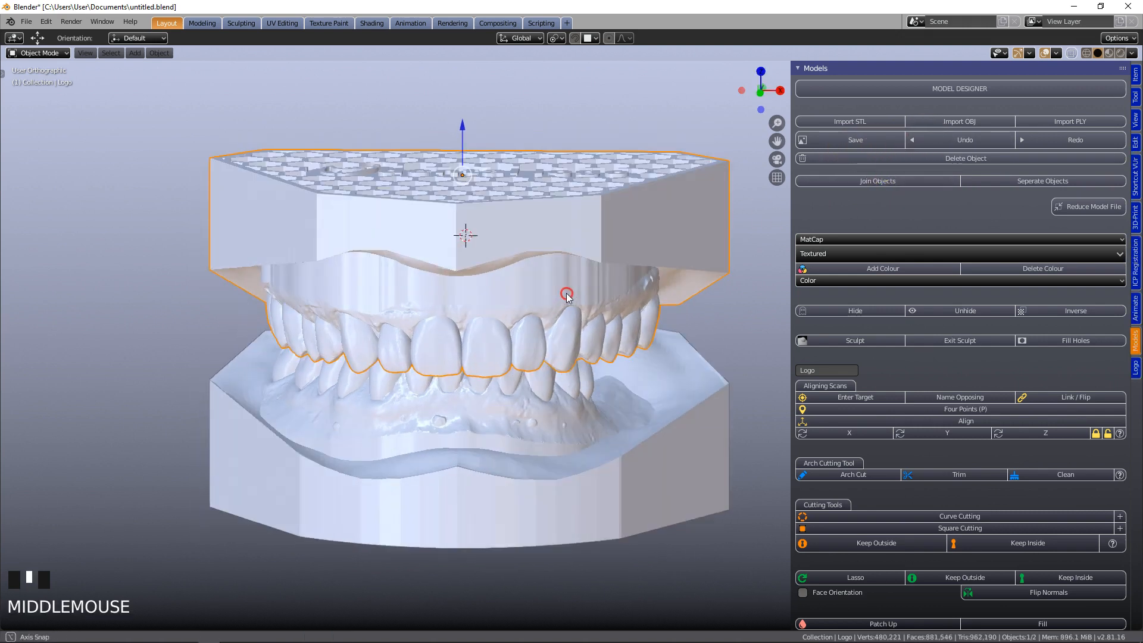
scroll(567, 296, "up", 3)
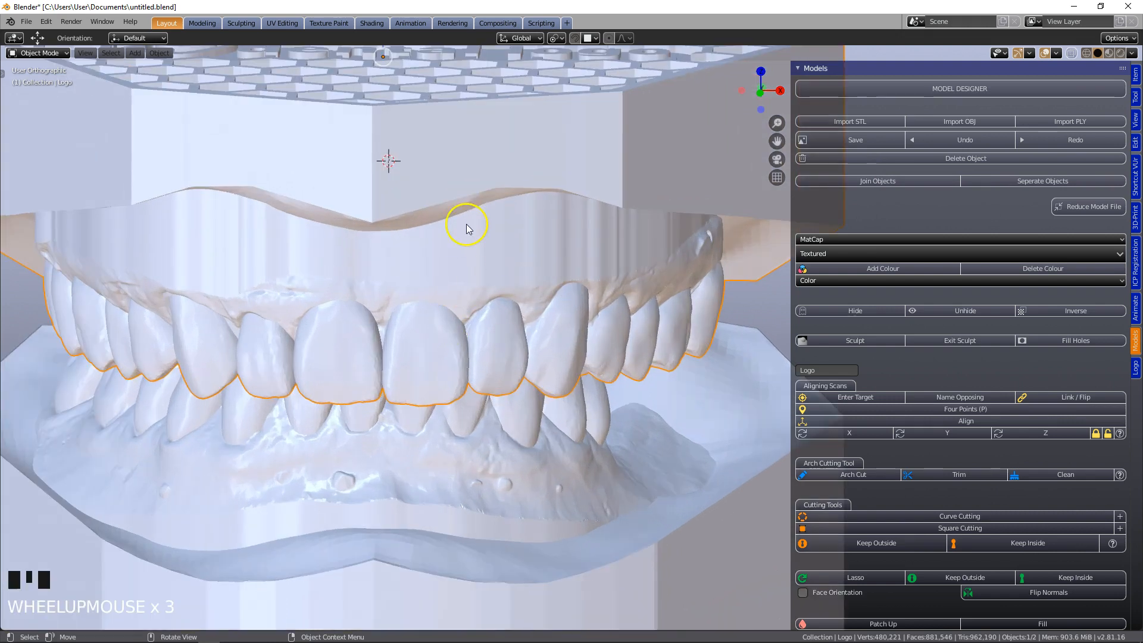
scroll(457, 217, "down", 1)
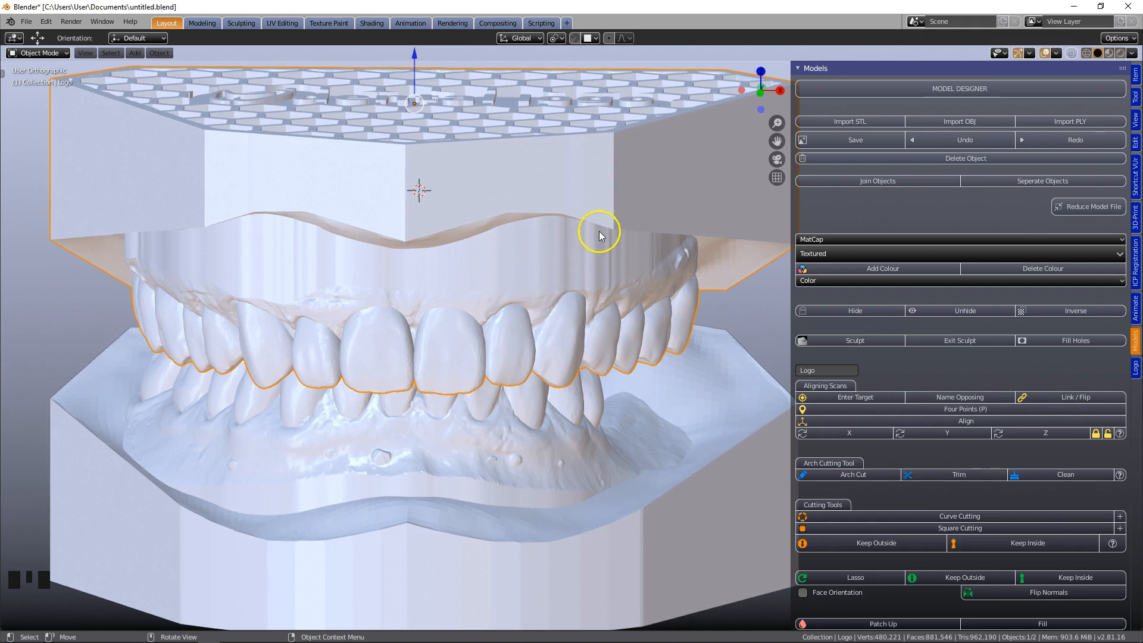
middle_click_drag(468, 279, 466, 252)
scroll(465, 271, "down", 2)
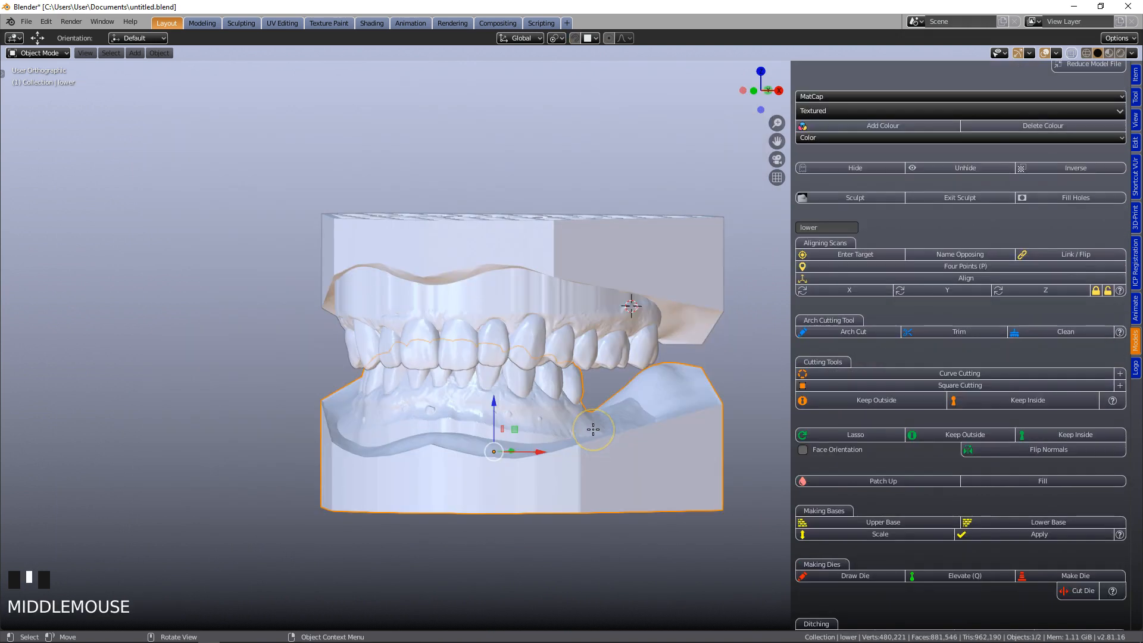
Place the 3D cursor on the small hole in the upper model's side gum and add a Patch Up filler there.
scroll(592, 429, "up", 2)
middle_click_drag(593, 429, 659, 602)
scroll(504, 436, "up", 4)
scroll(493, 377, "up", 5)
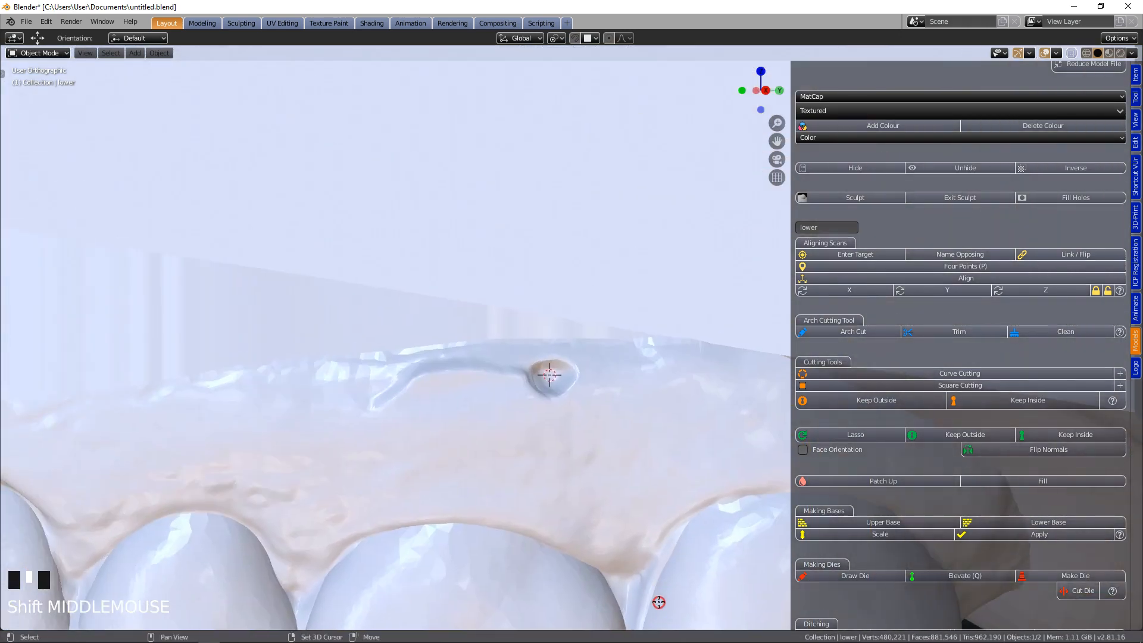
left_click(554, 381)
right_click(553, 375, "shift")
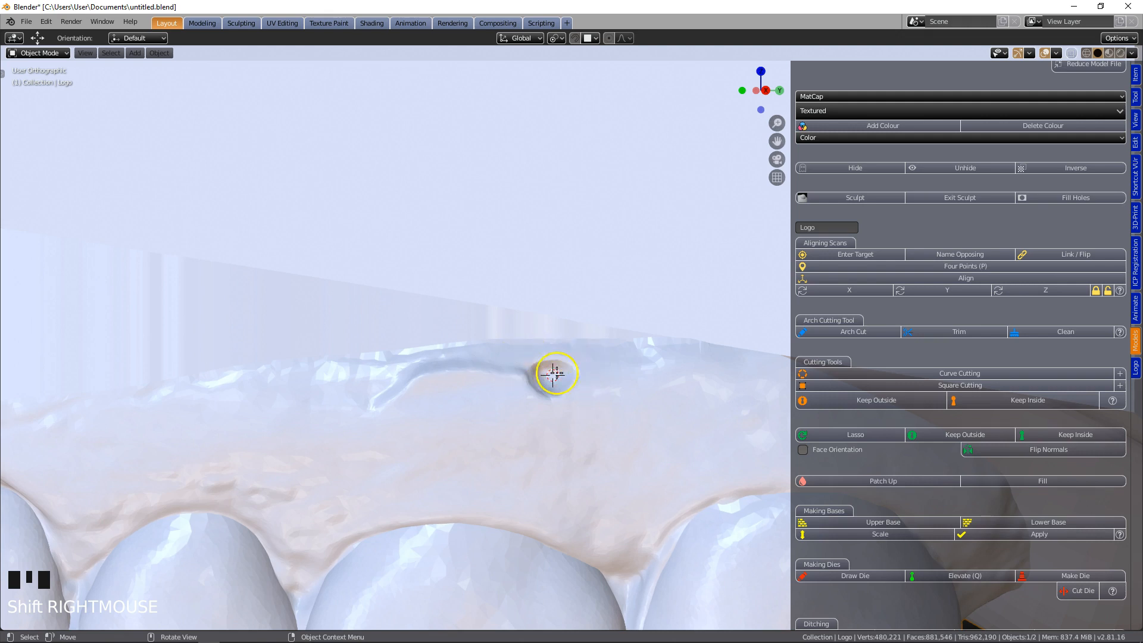
left_click(870, 481)
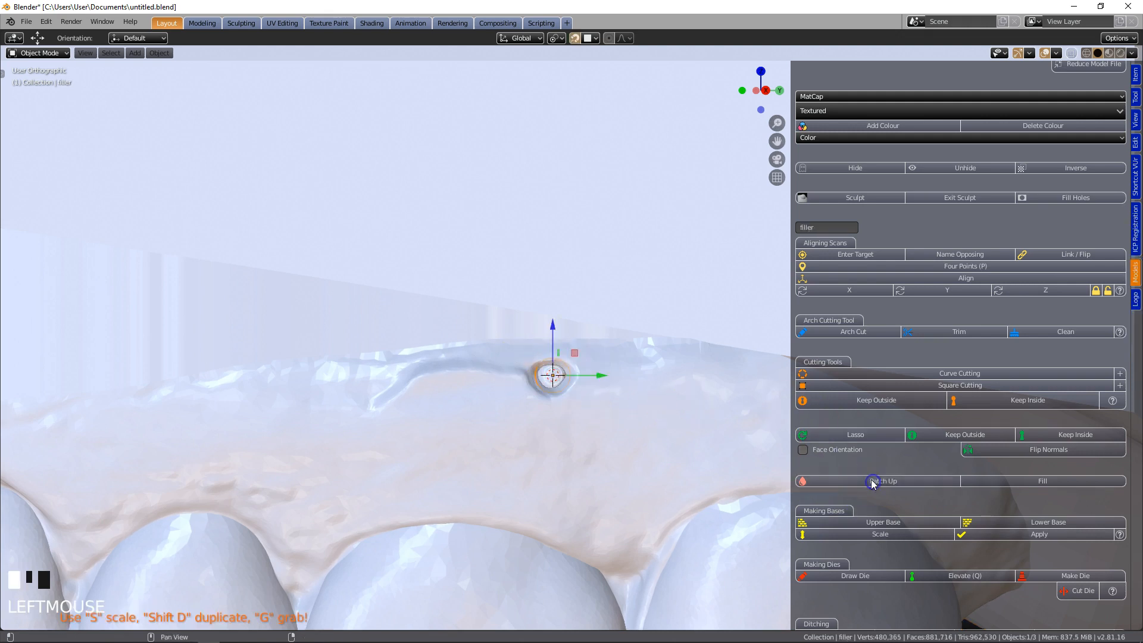
Scale the filler by about 2.4, centre it over the gum hole, and fill the hole with it.
key("s")
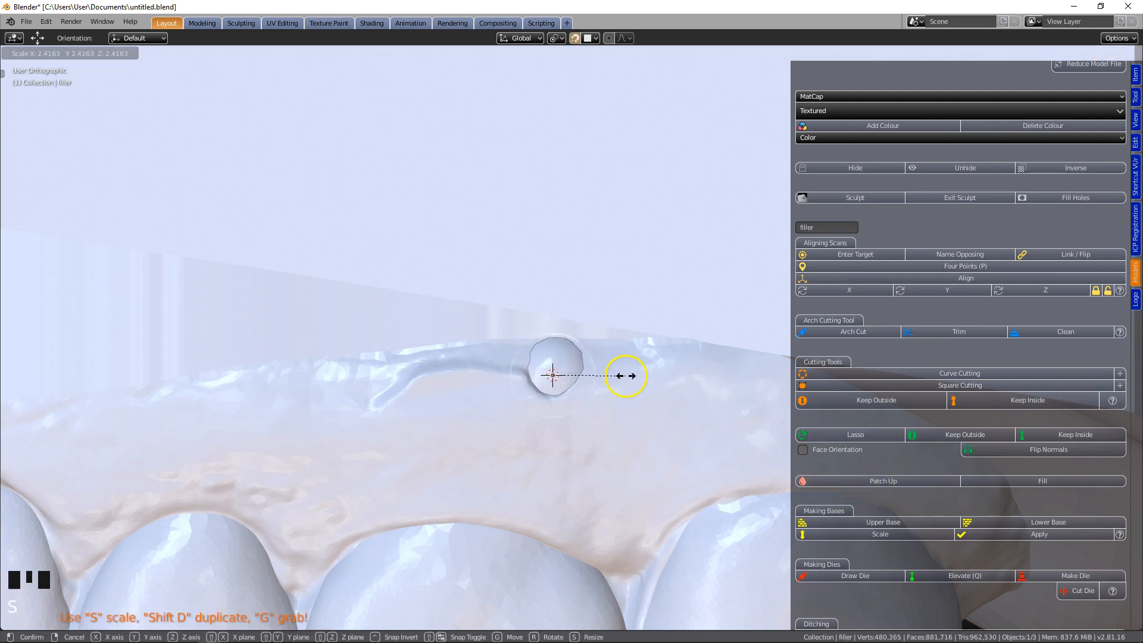
left_click(627, 376)
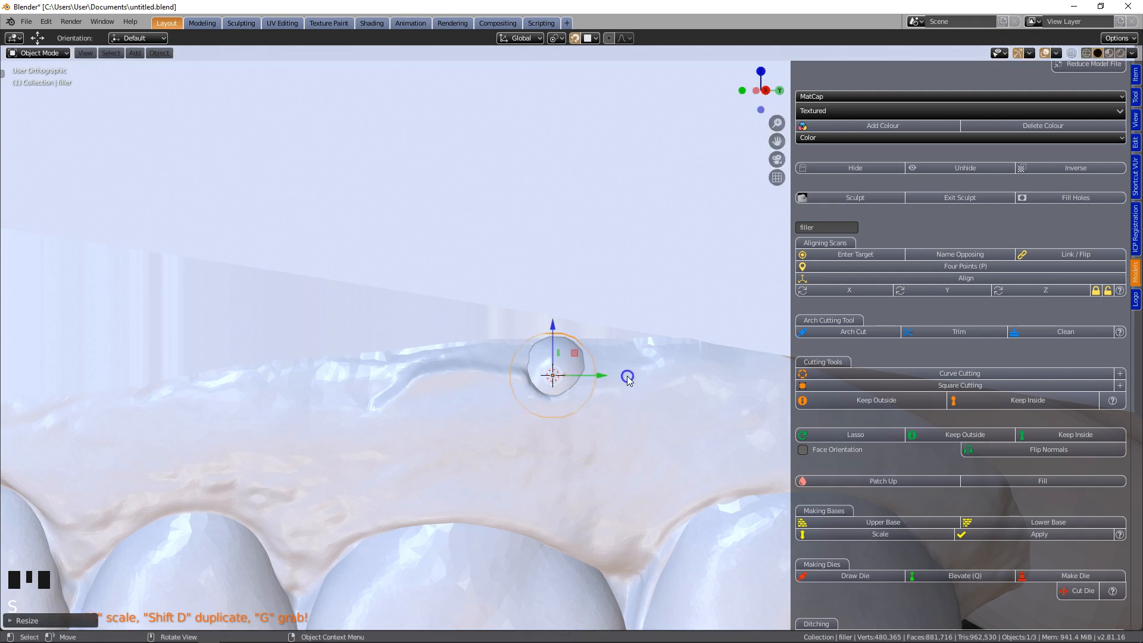
key("g")
left_click(550, 383)
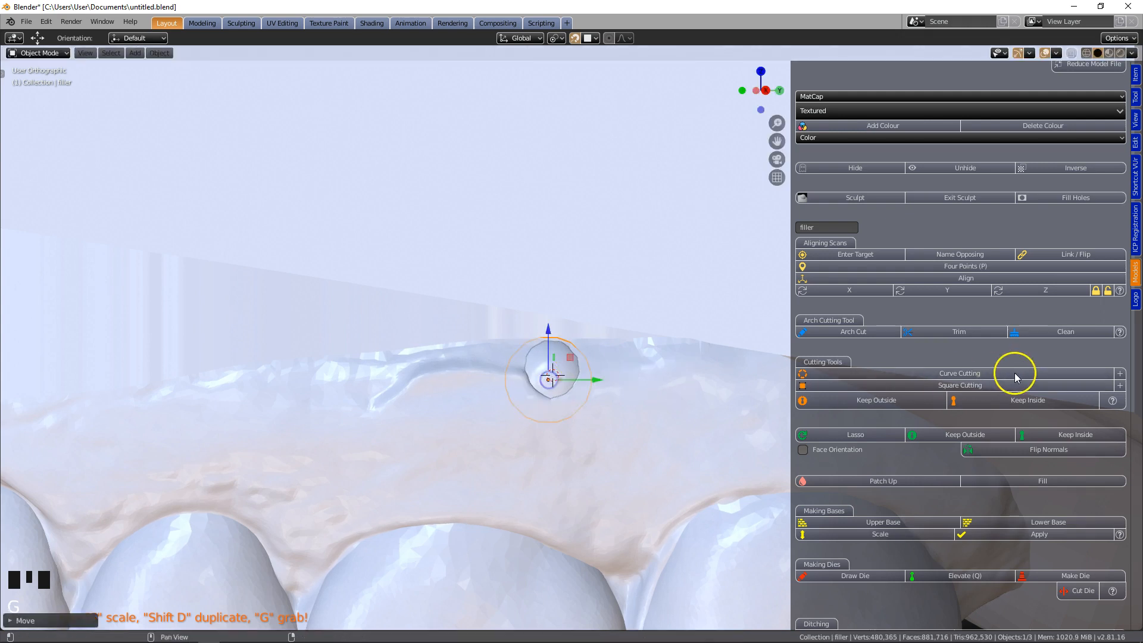
left_click(1020, 481)
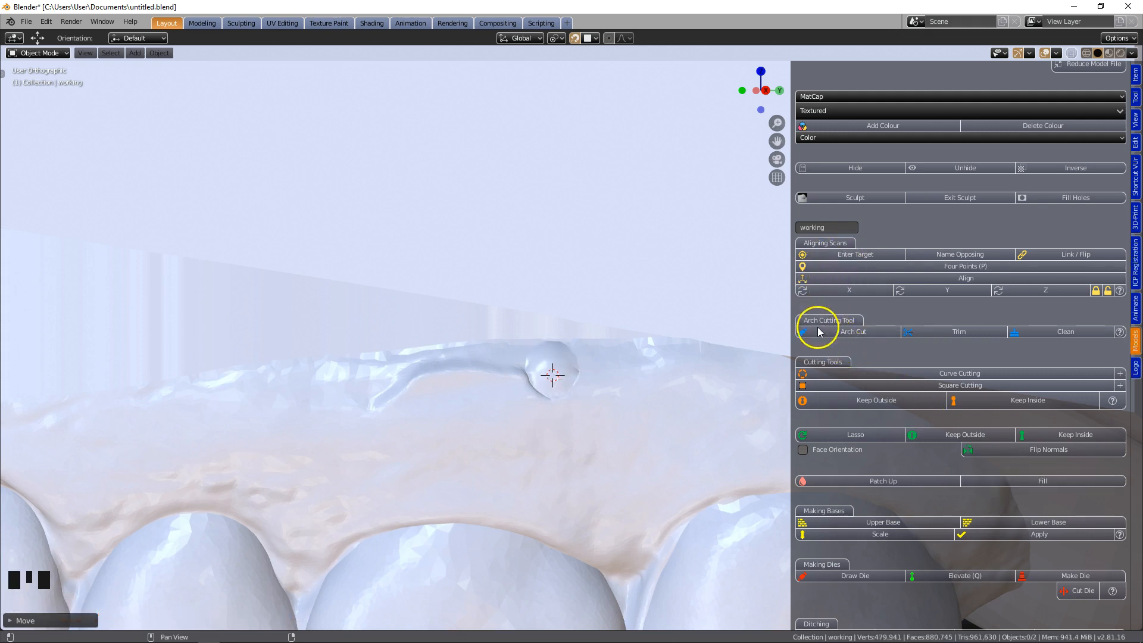
Sculpt the patched spot on the upper gum with the Smooth brush until it blends into the surrounding surface.
left_click(844, 200)
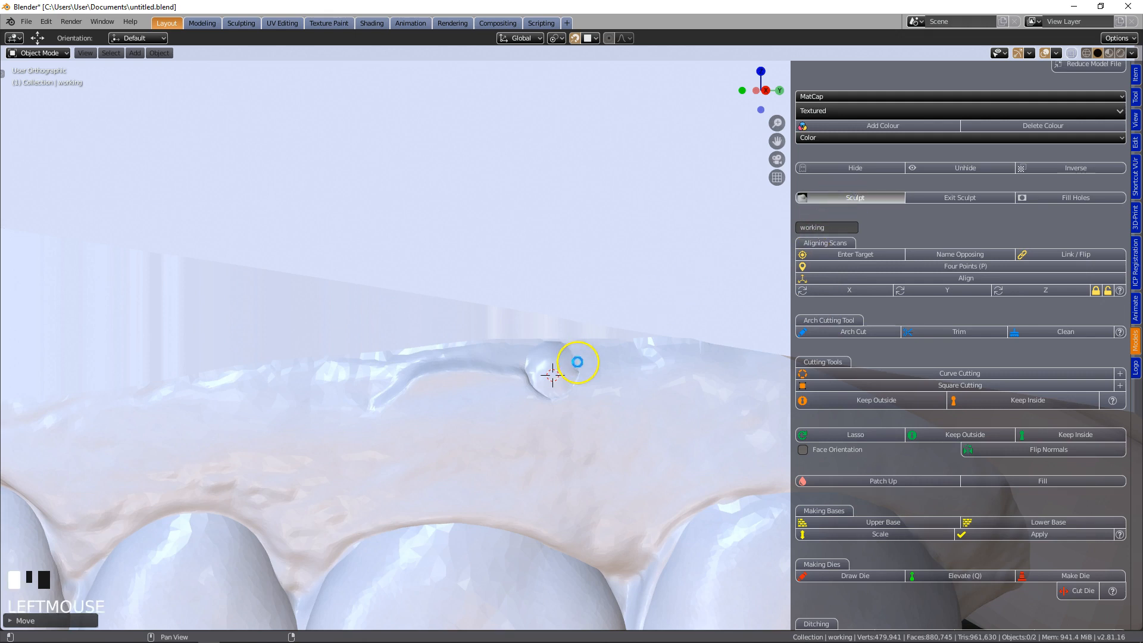
mouse_move(575, 372)
left_mouse_down()
mouse_move(514, 365)
mouse_move(582, 379)
left_mouse_up()
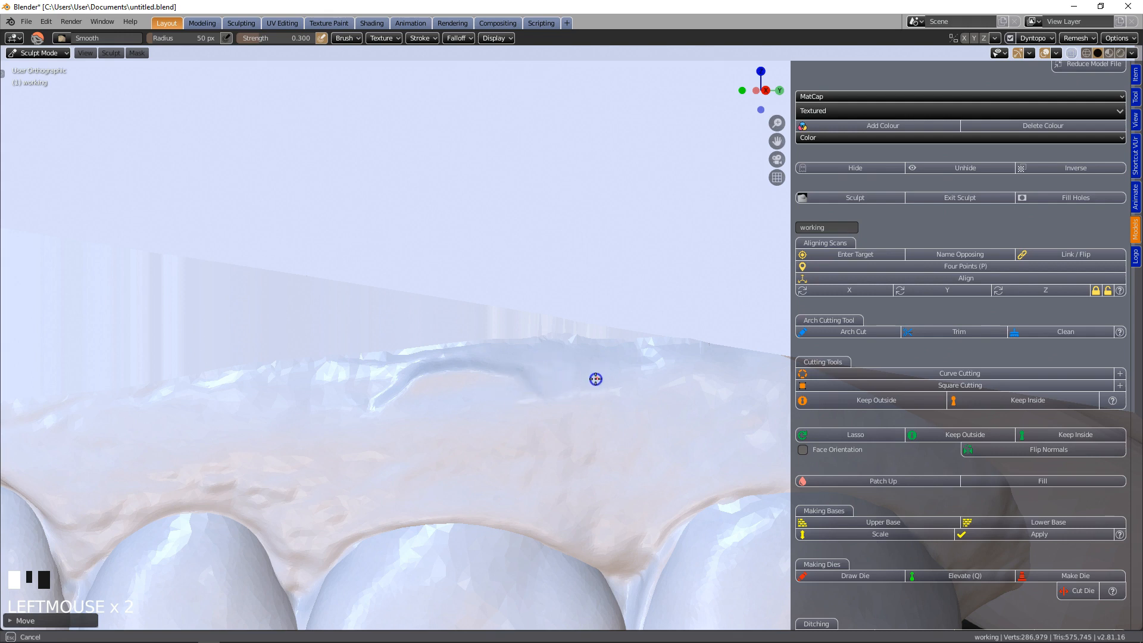
scroll(649, 419, "down", 3)
Smooth the rough gum above the upper molars on the opposite side, and exit sculpting to view the finished models.
middle_click_drag(649, 416, 635, 385)
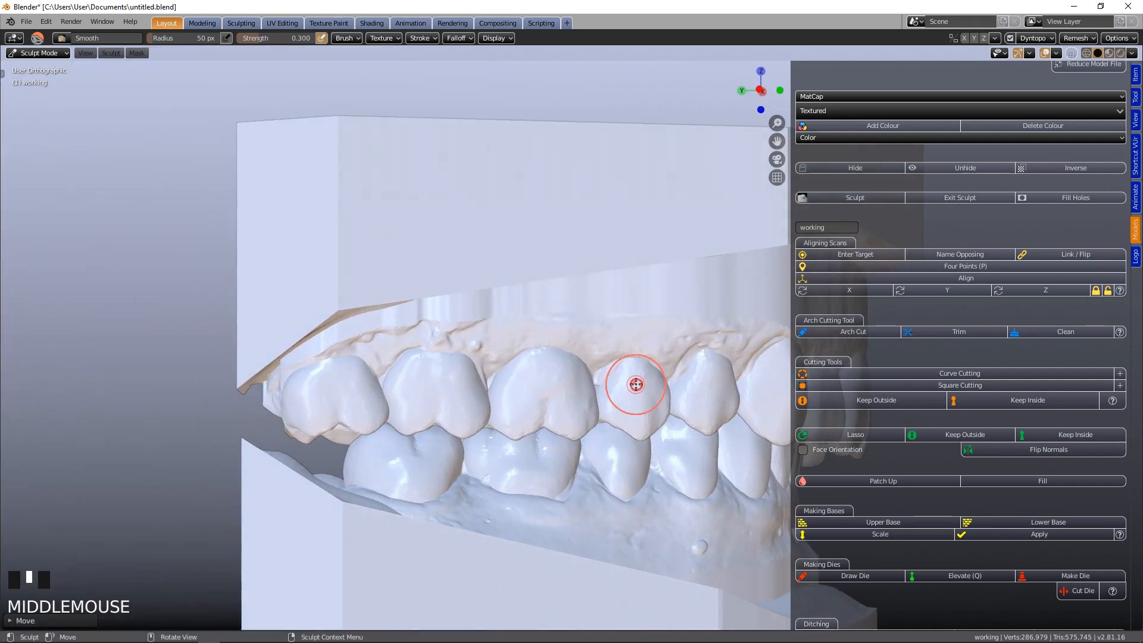
scroll(439, 331, "up", 5)
left_click(277, 360)
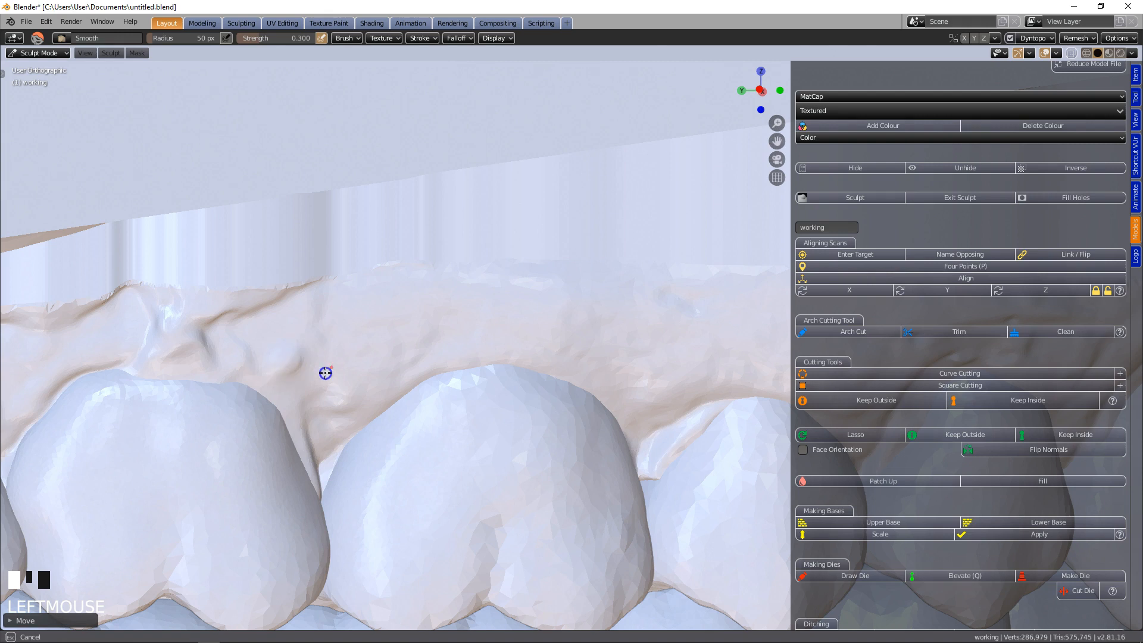
scroll(693, 301, "down", 3)
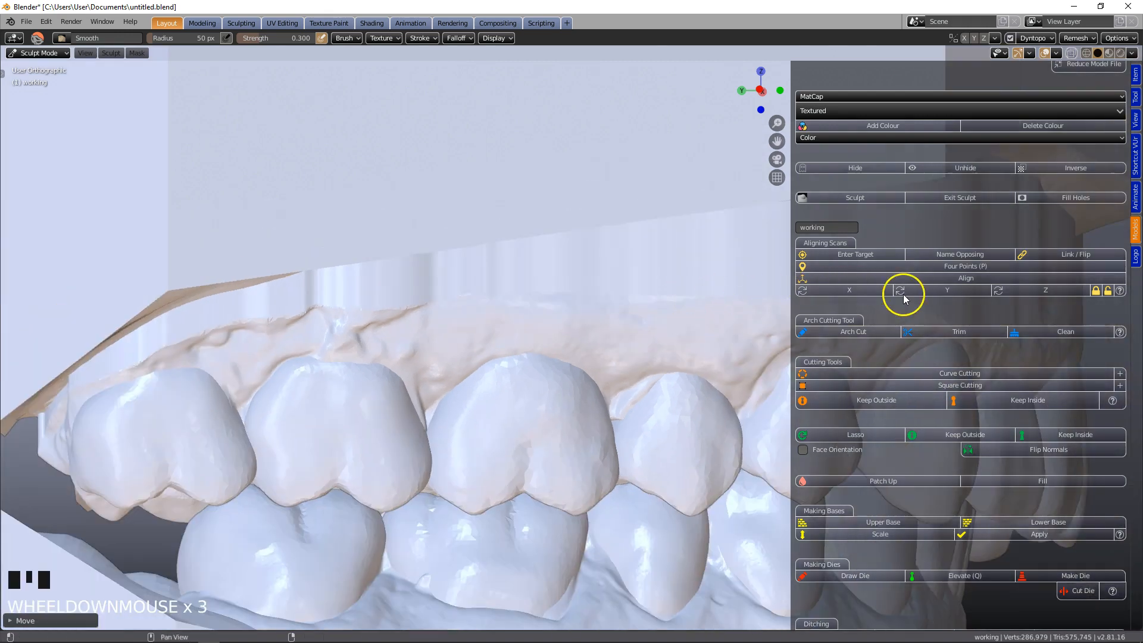
left_click(957, 197)
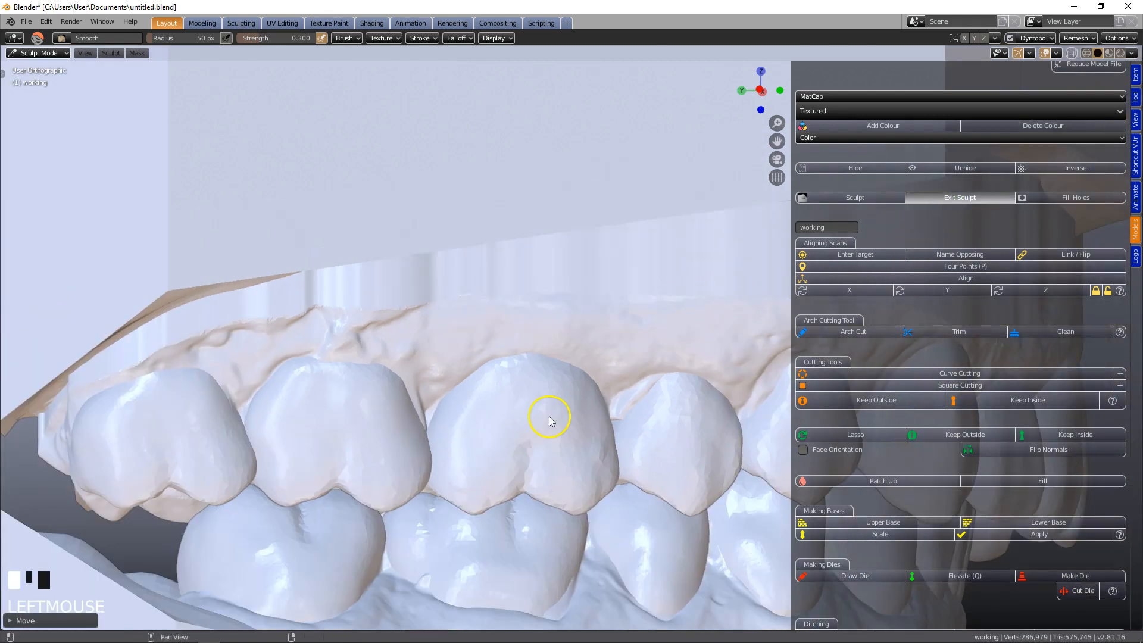
scroll(548, 413, "down", 6)
mouse_move(587, 408)
middle_mouse_down()
mouse_move(615, 400)
mouse_move(572, 410)
middle_mouse_up()
middle_click_drag(742, 408, 416, 379, "shift")
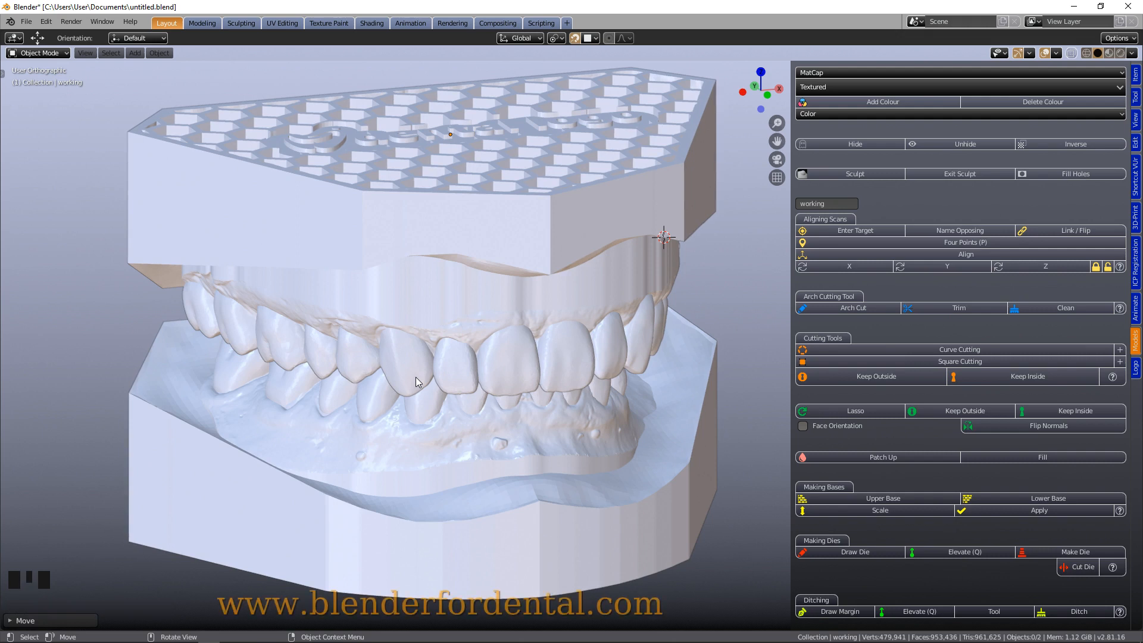
mouse_move(416, 381)
middle_mouse_down()
mouse_move(408, 365)
mouse_move(420, 360)
mouse_move(420, 383)
middle_mouse_up()
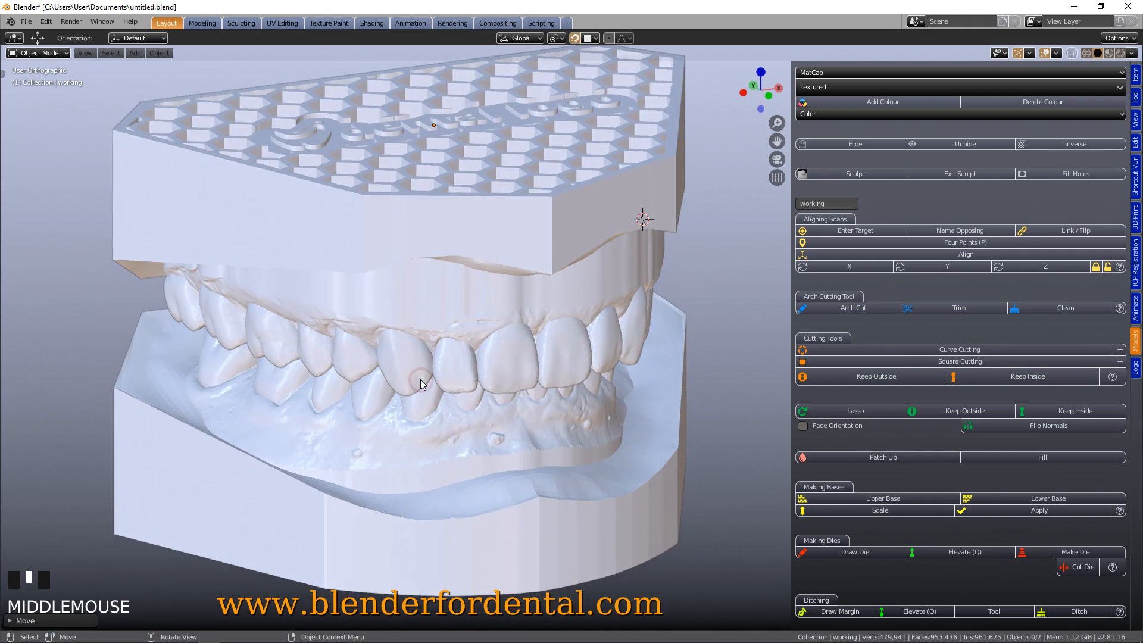